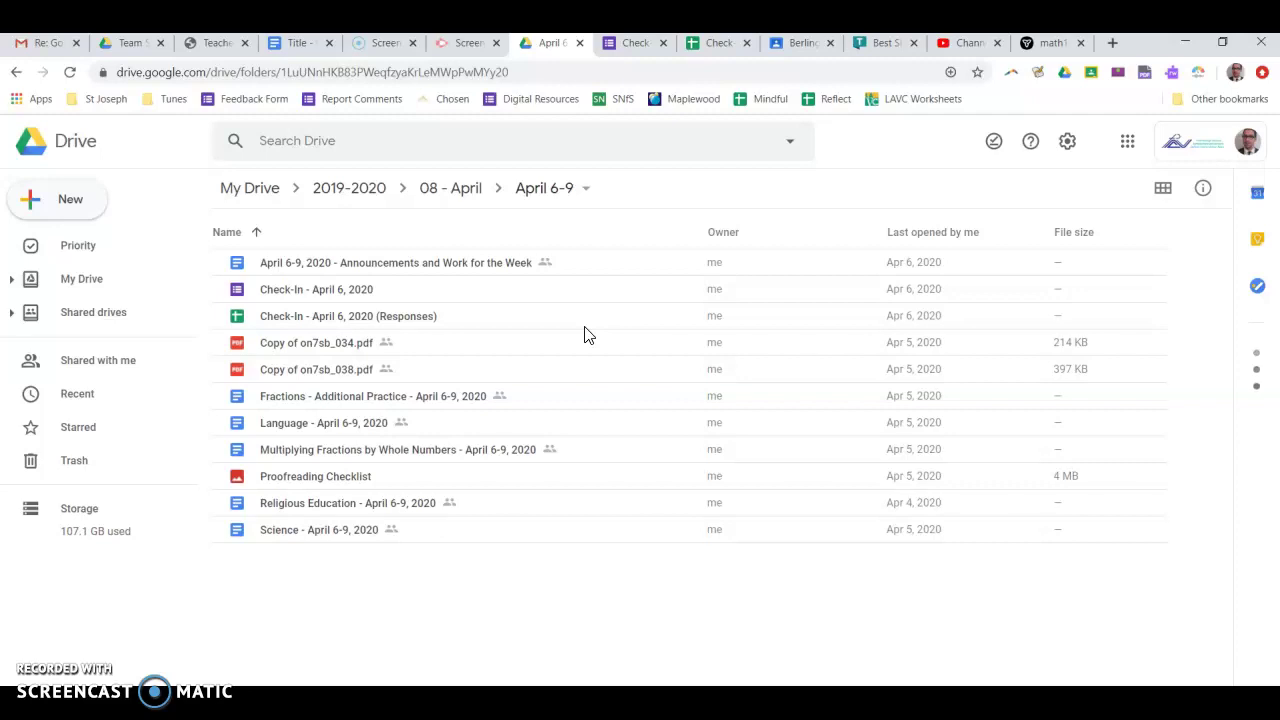
# Create a new blank Google Form in the April 6-9 Drive folder
pyautogui.click(72, 203)
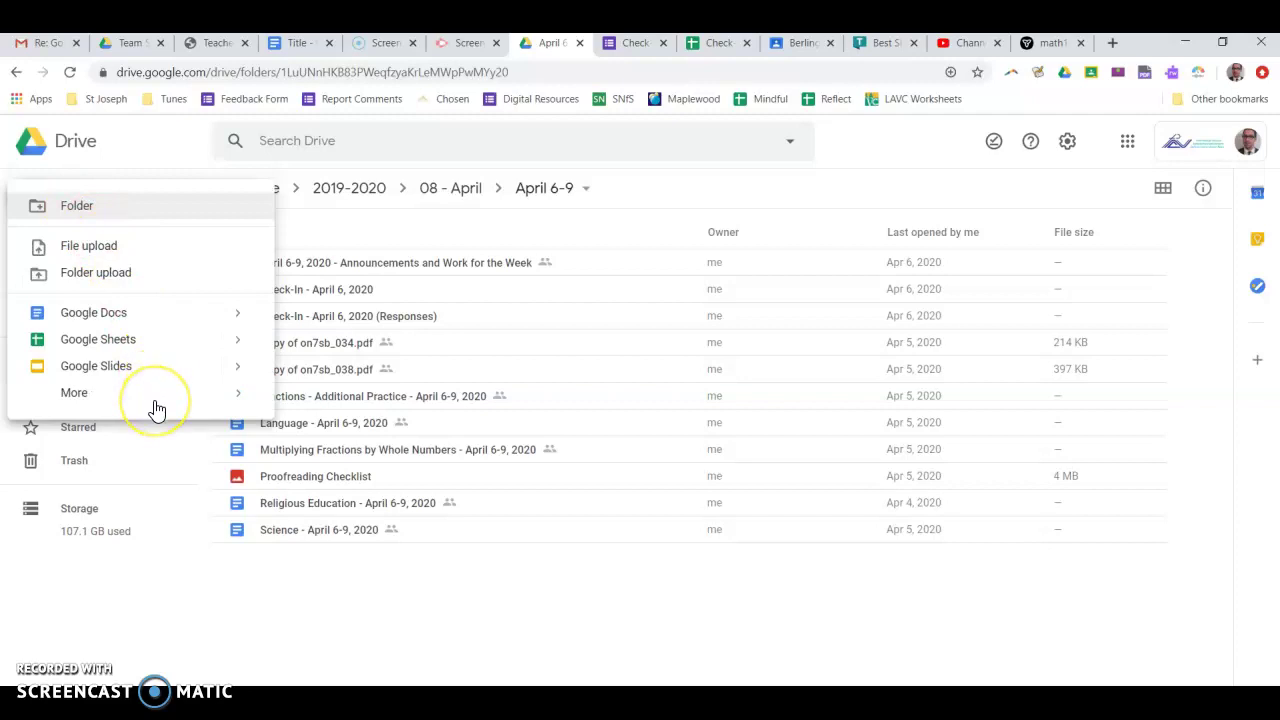
pyautogui.moveTo(157, 409)
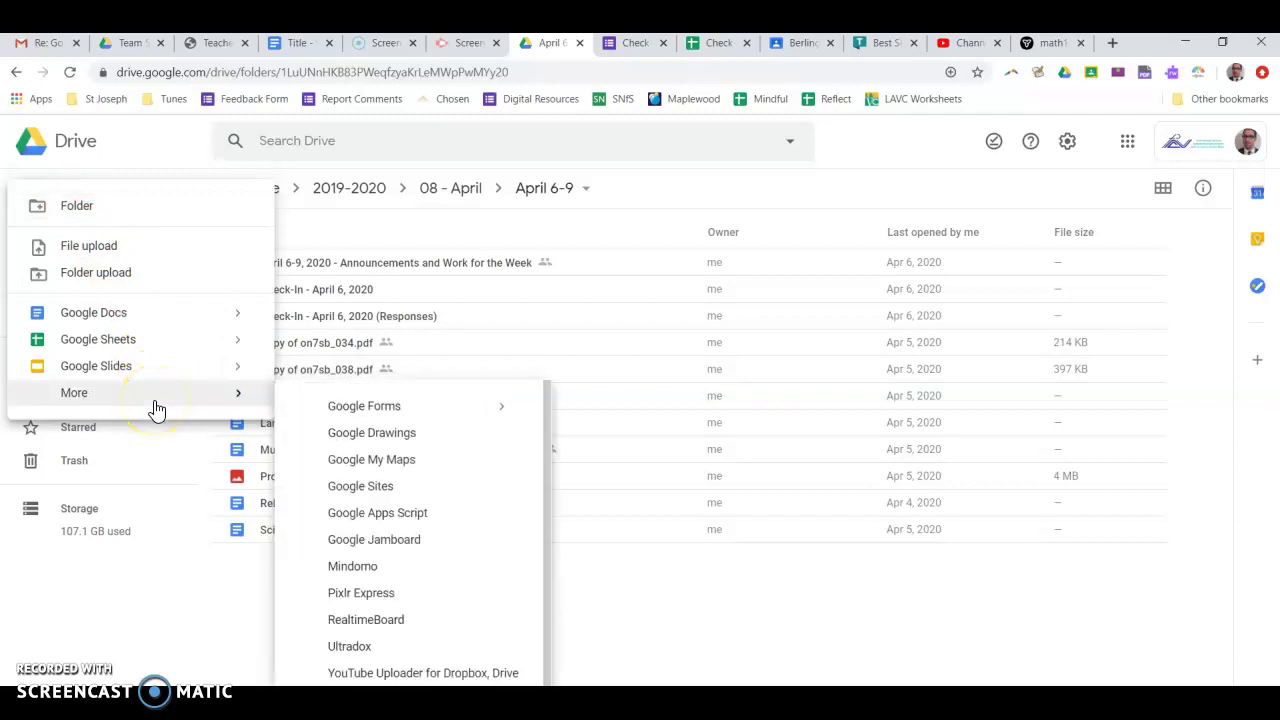
pyautogui.click(352, 410)
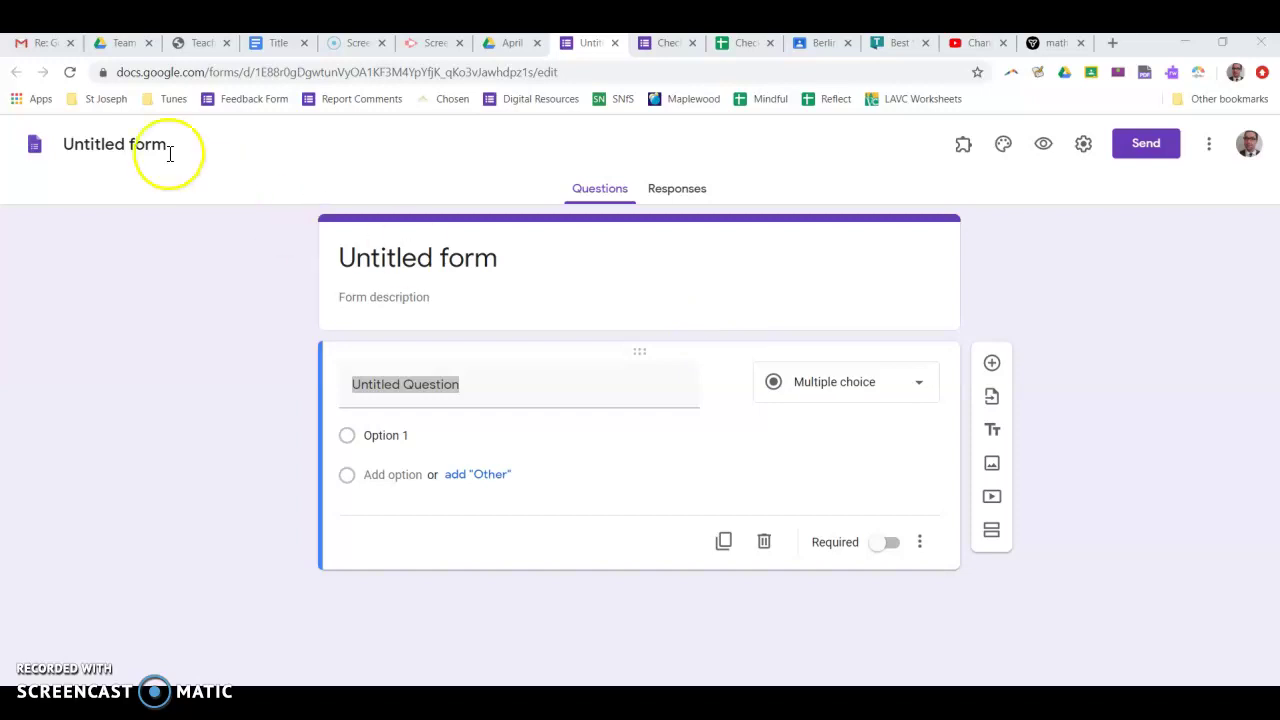
# Name the form "End of Week Check In" and apply the same text as its title
pyautogui.click(123, 143)
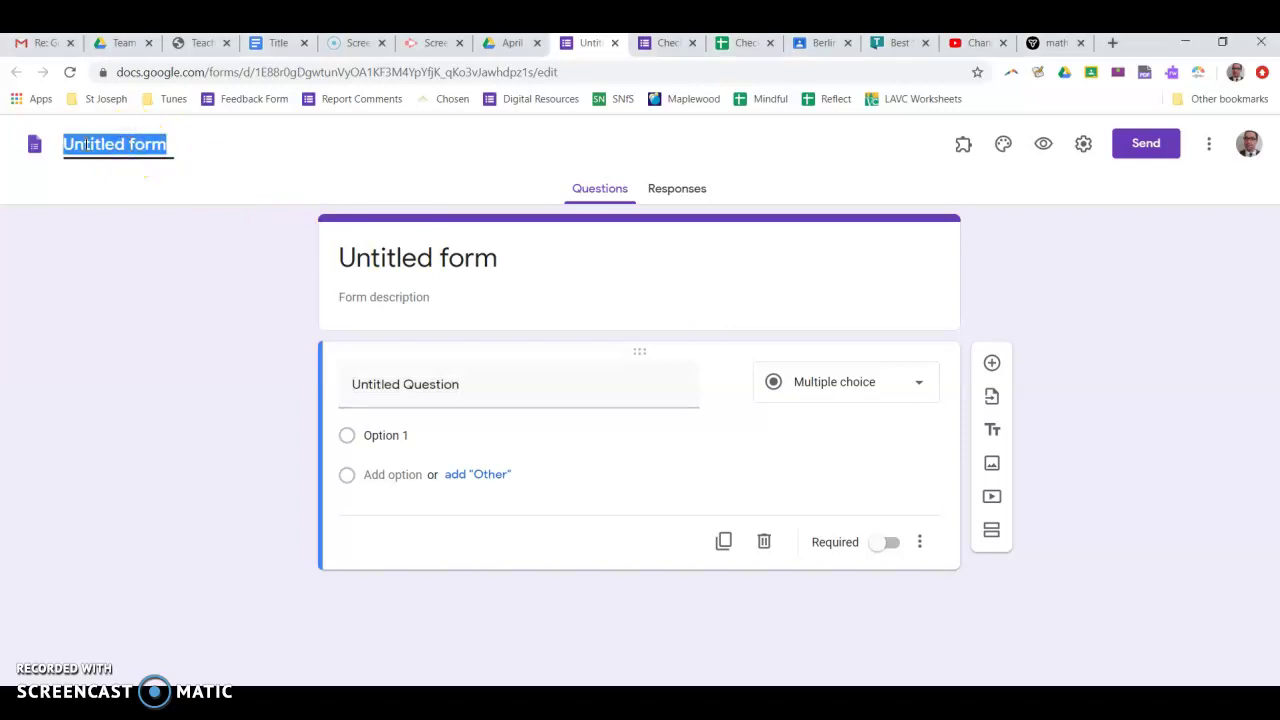
pyautogui.write('End d')
pyautogui.write('f week')
pyautogui.press('BackSpace')
pyautogui.press('BackSpace')
pyautogui.press('BackSpace')
pyautogui.press('BackSpace')
pyautogui.write('Week Checkn')
pyautogui.press('BackSpace')
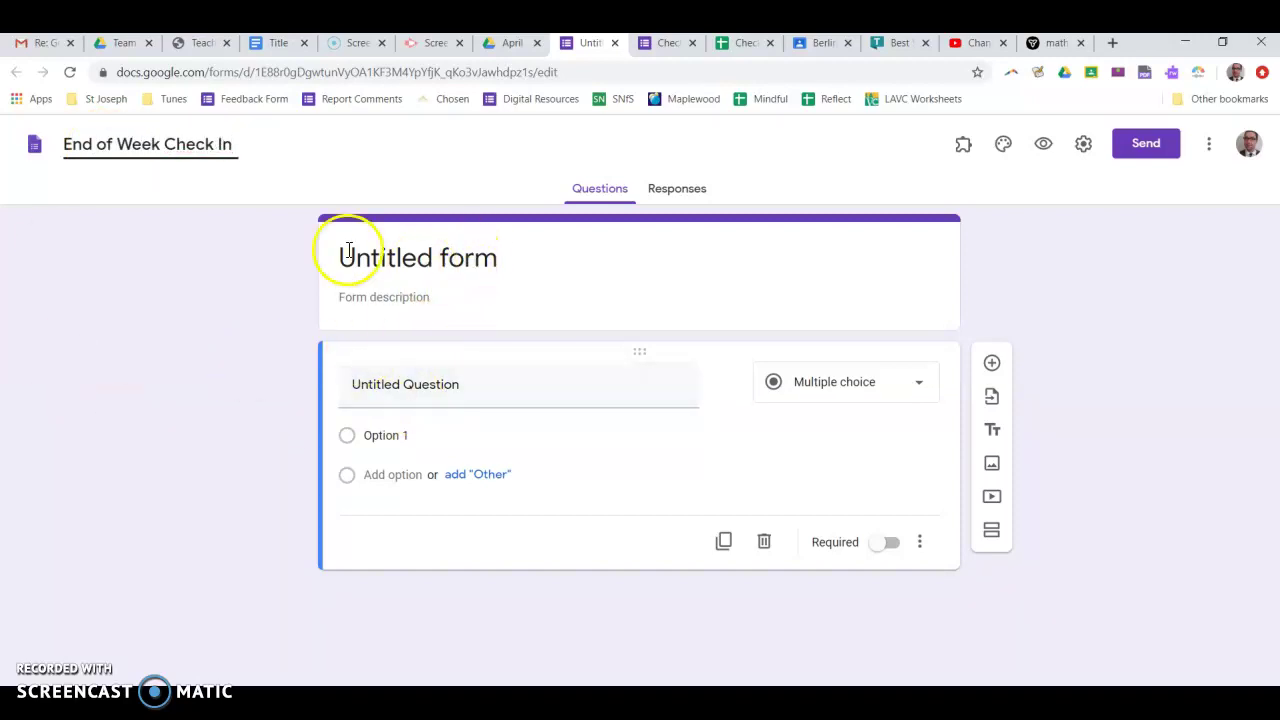
pyautogui.click(431, 254)
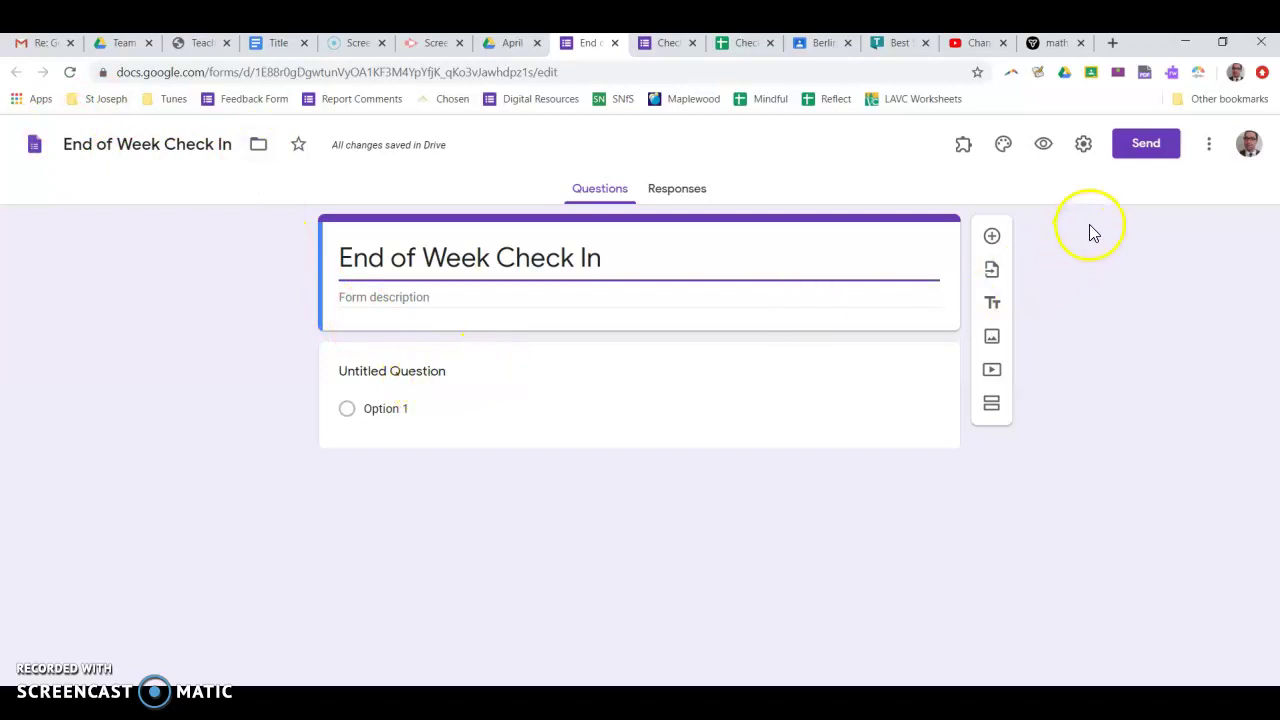
# Turn on Collect email addresses in the form's general settings and save them
pyautogui.click(1084, 146)
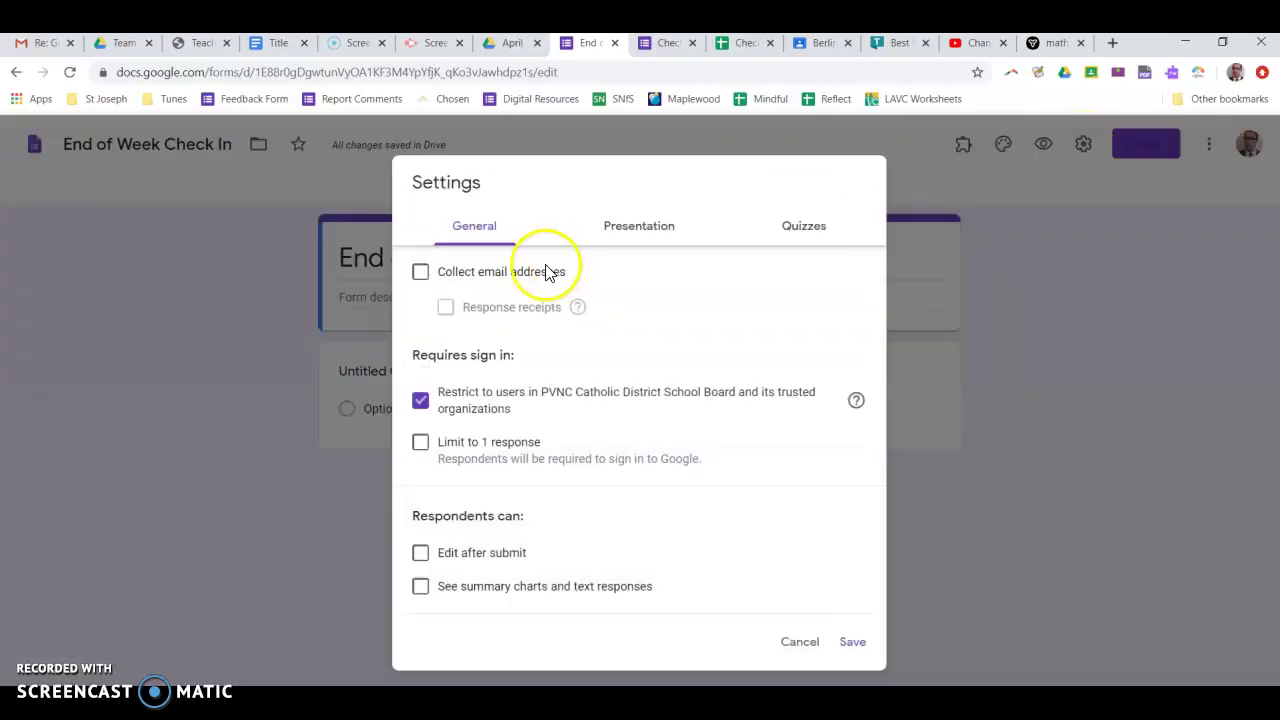
pyautogui.click(416, 284)
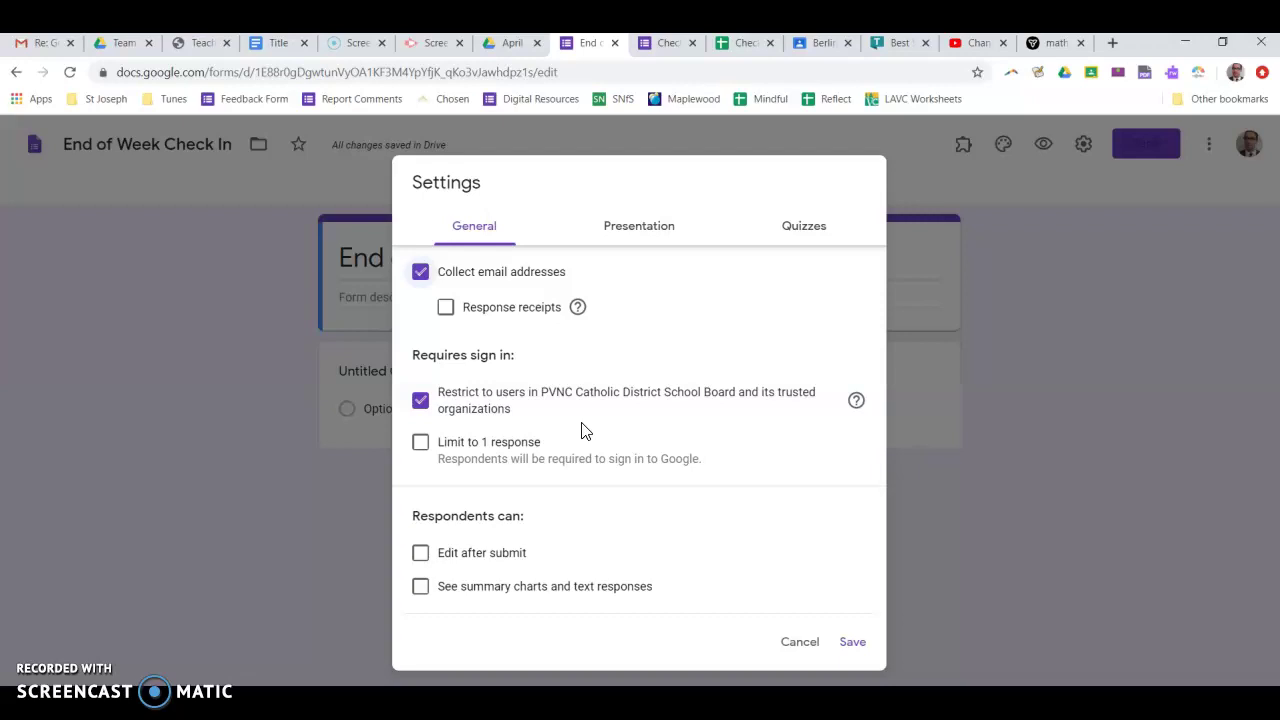
pyautogui.click(849, 645)
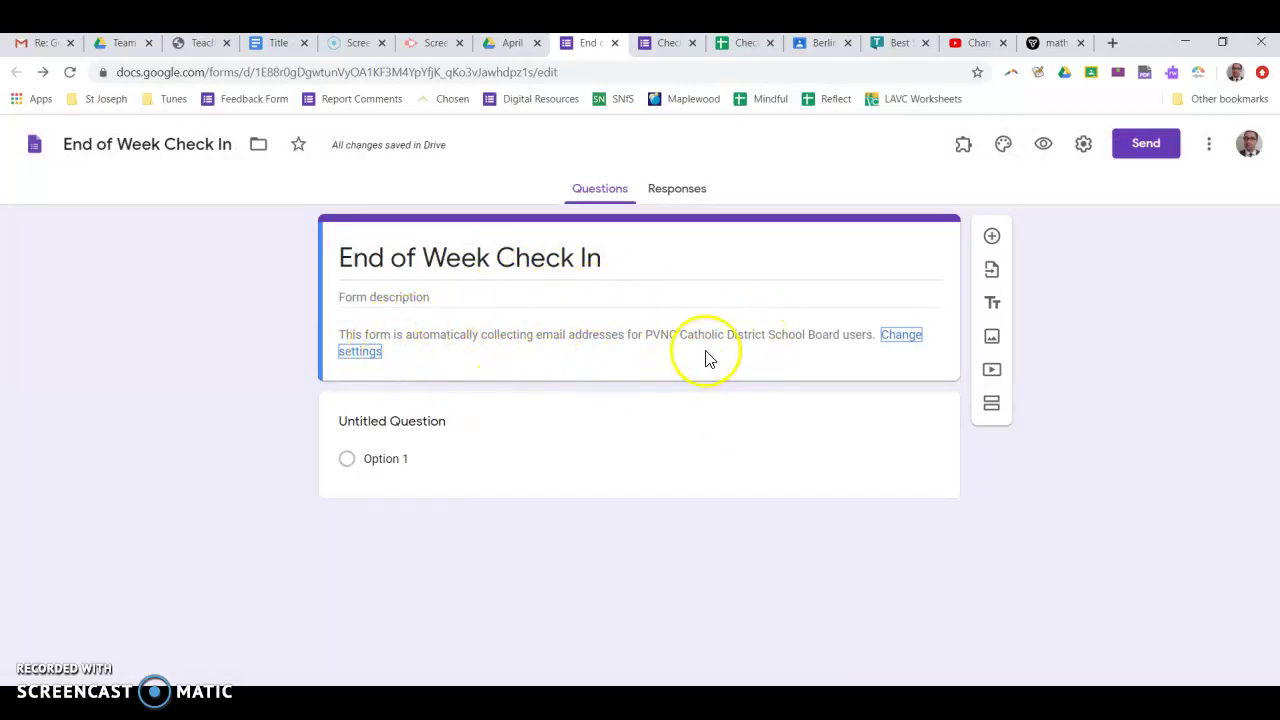
# Turn the untitled question into a required short-answer question titled "Name"
pyautogui.click(420, 430)
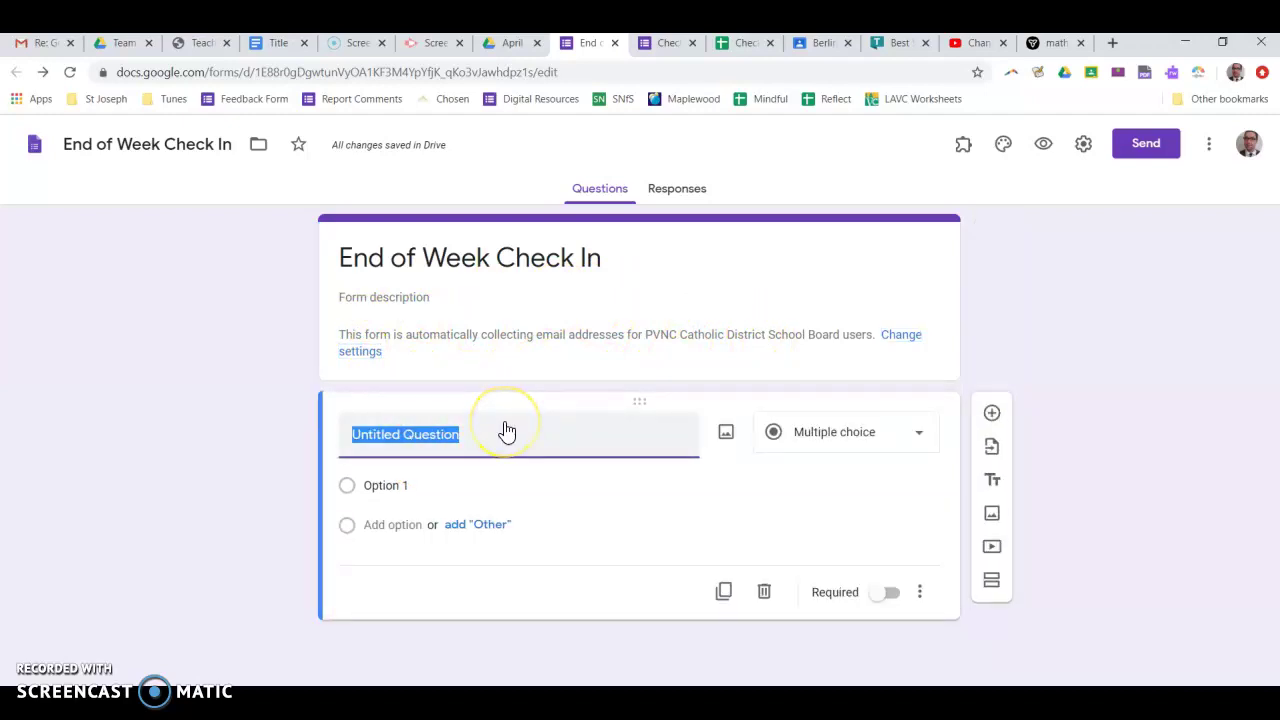
pyautogui.write('Name')
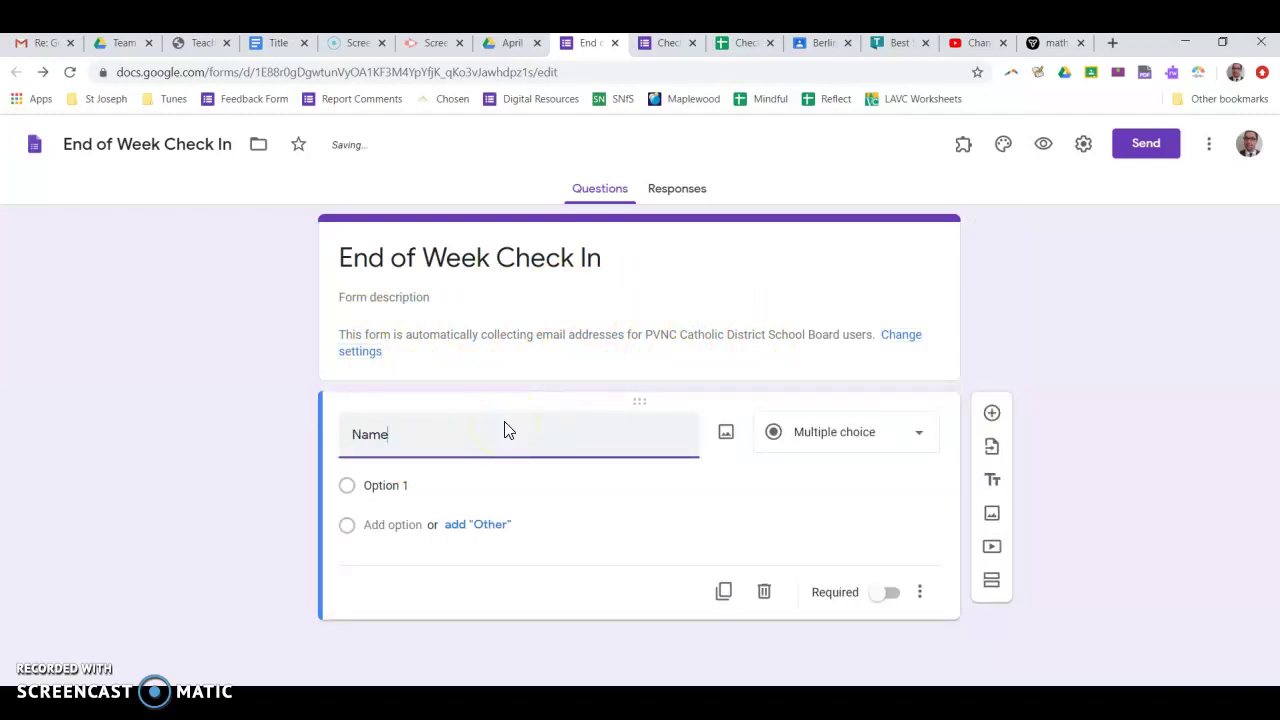
pyautogui.click(829, 432)
pyautogui.click(829, 338)
pyautogui.click(903, 440)
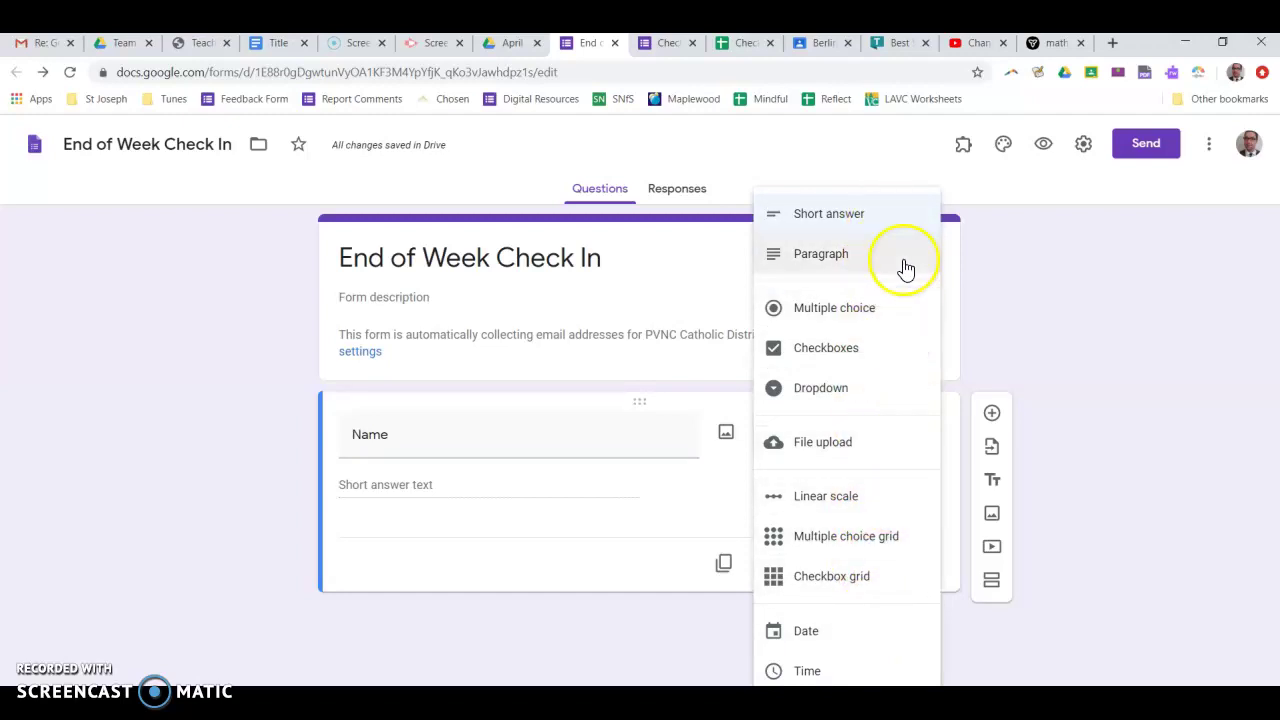
pyautogui.click(872, 218)
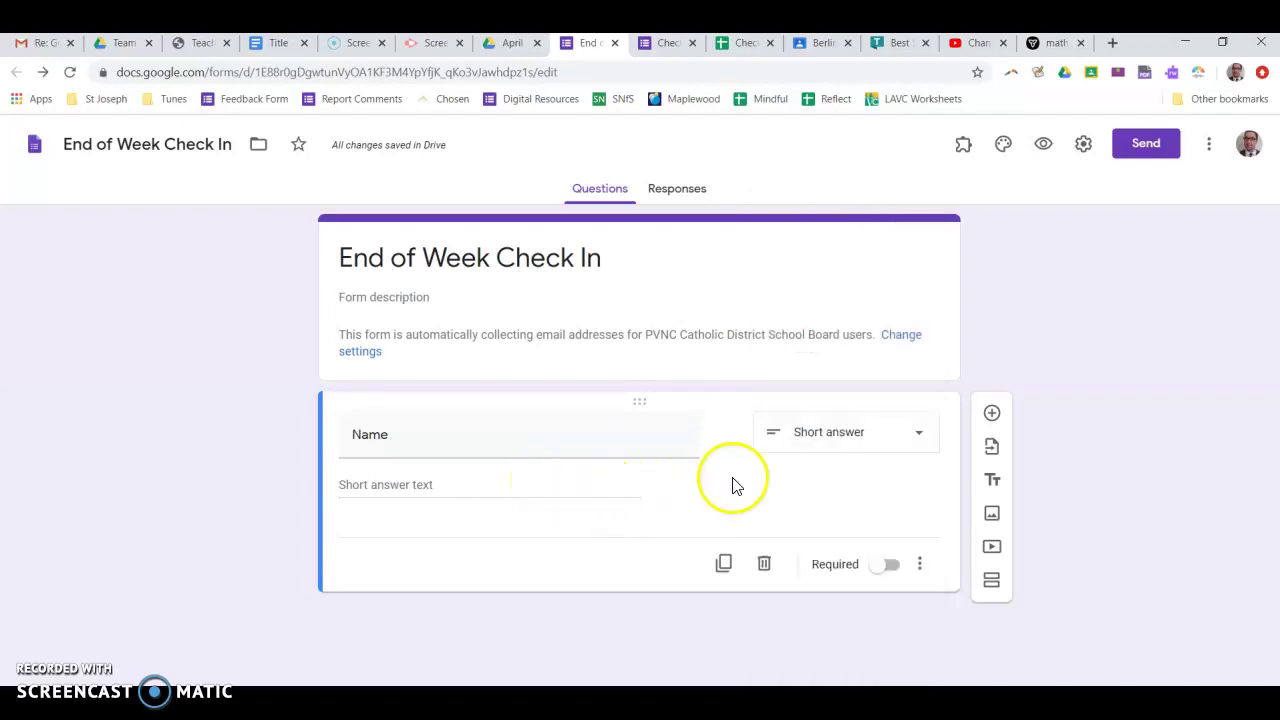
pyautogui.click(889, 566)
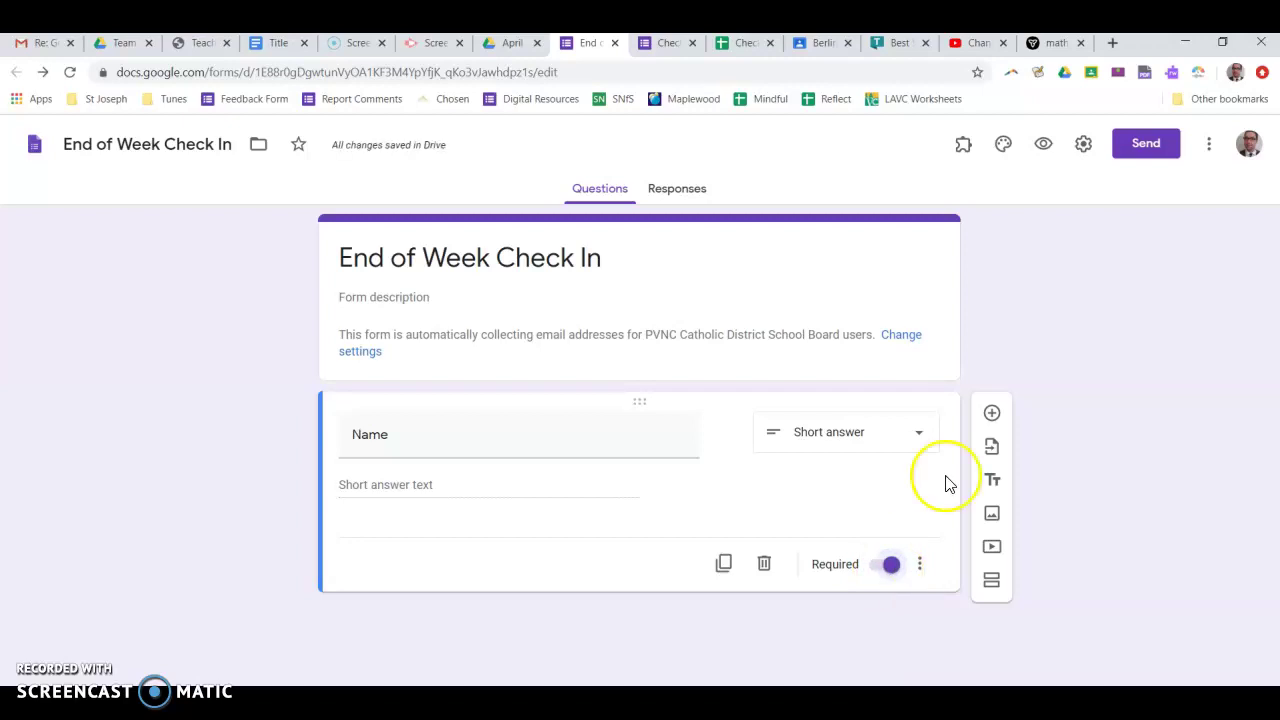
# Add a multiple-choice question below Name reading "Did you find there was enough work to keep you busy this week?"
pyautogui.click(990, 420)
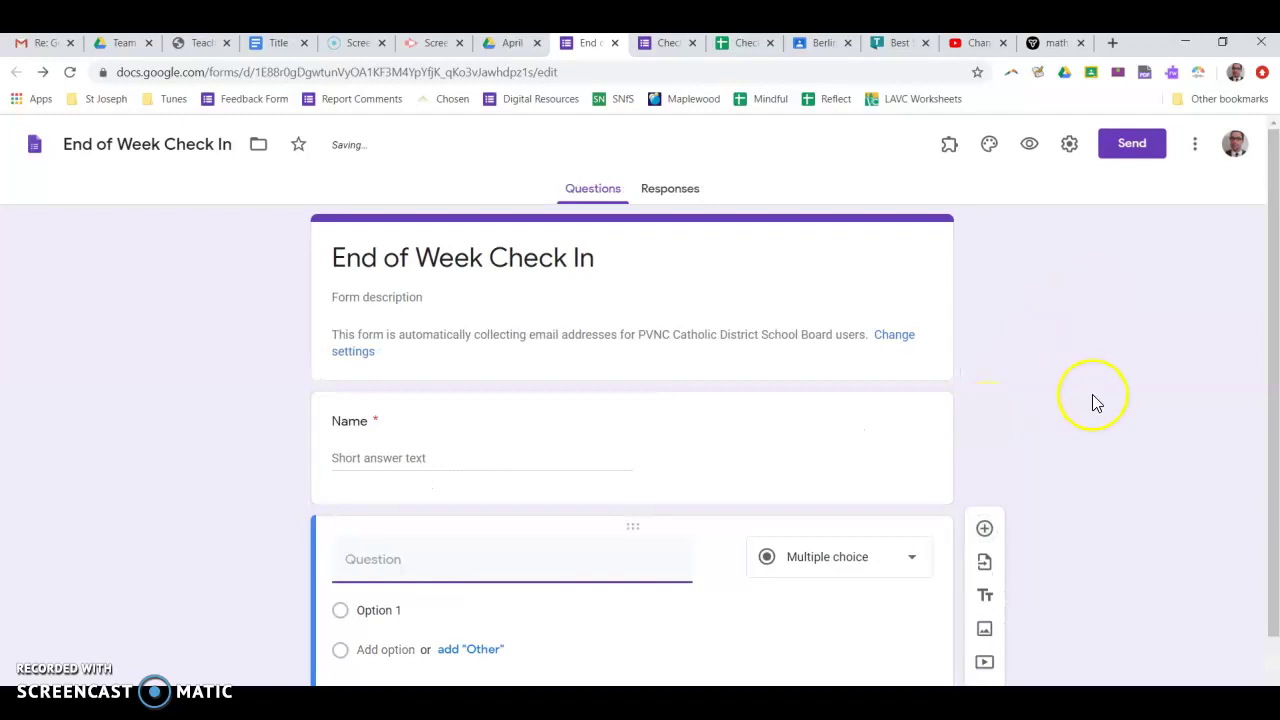
pyautogui.click(440, 473)
pyautogui.write('Did you find there was enough work')
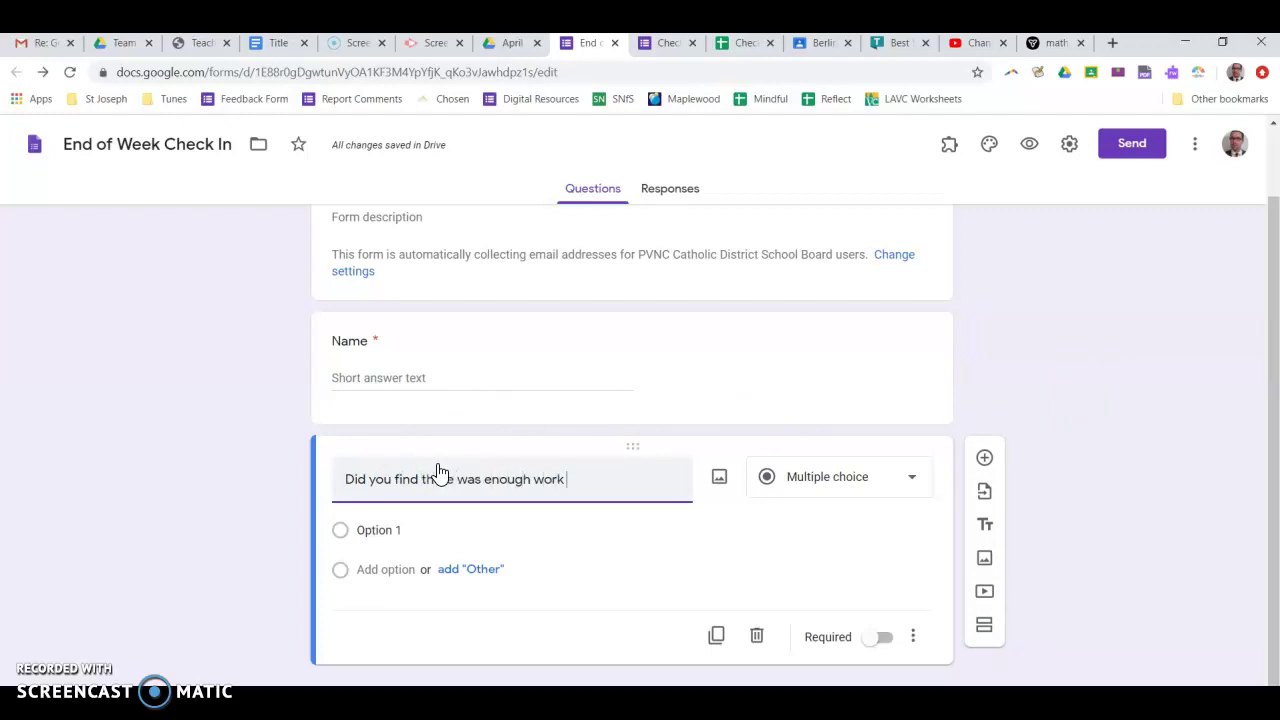
pyautogui.write('to keep you bu')
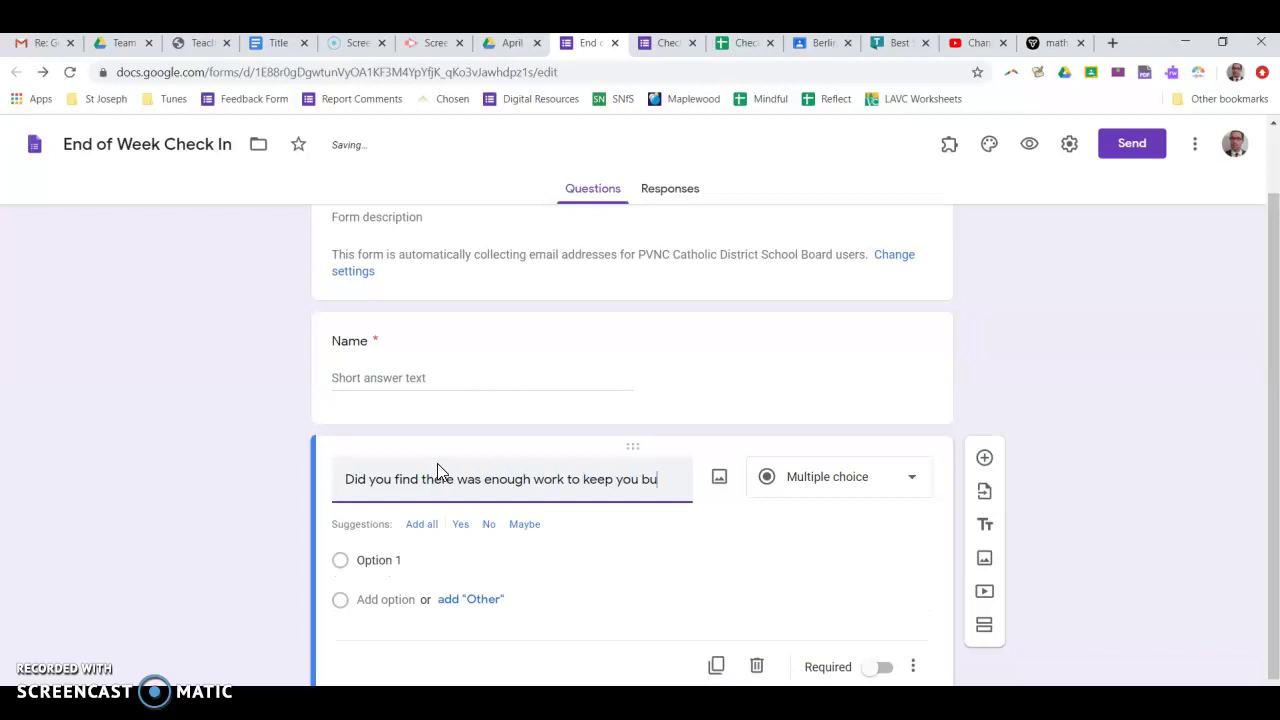
pyautogui.write('sy his')
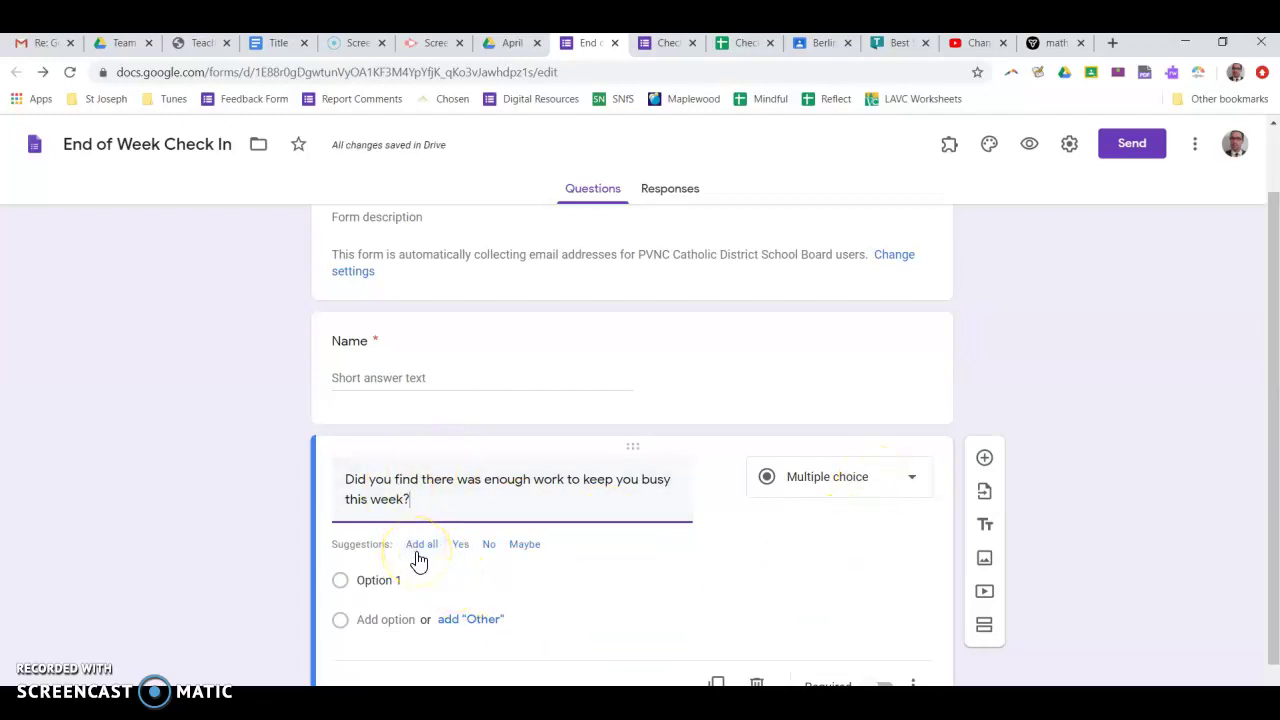
# Fill the enough-work question with the suggested answers, remove Maybe so Yes and No remain, and make it required
pyautogui.click(411, 549)
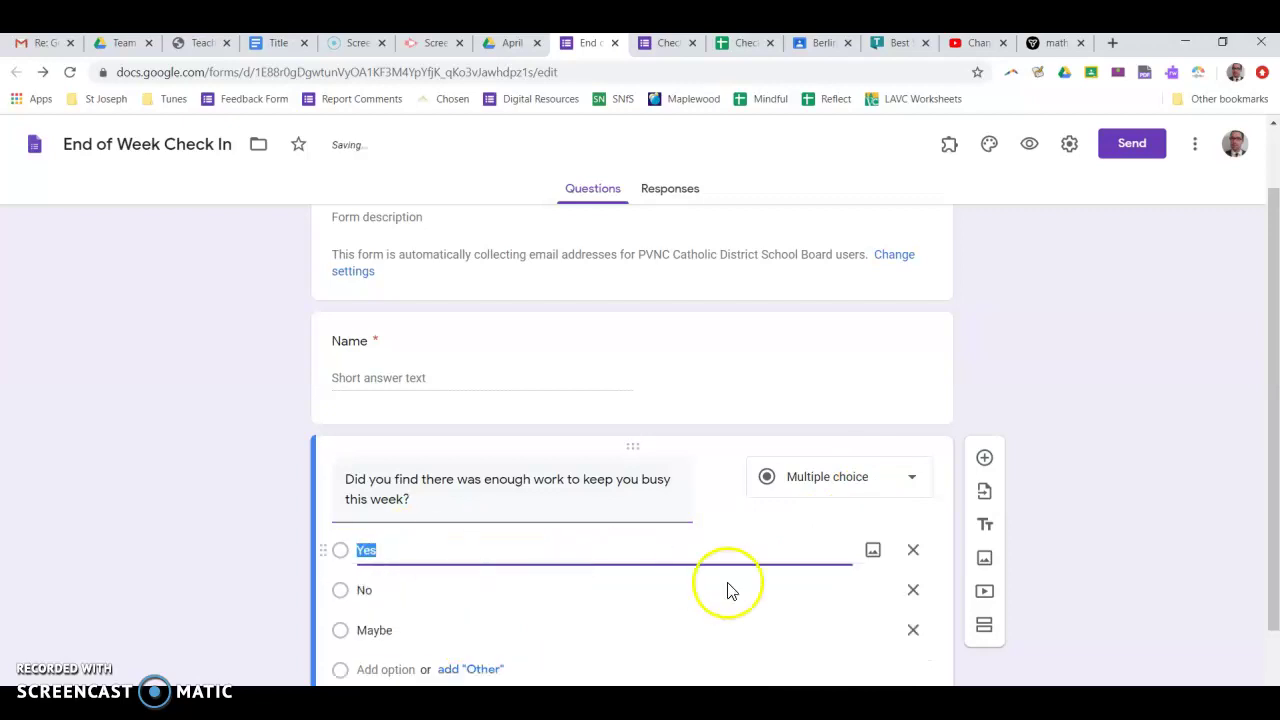
pyautogui.scroll(-1, 737, 592)
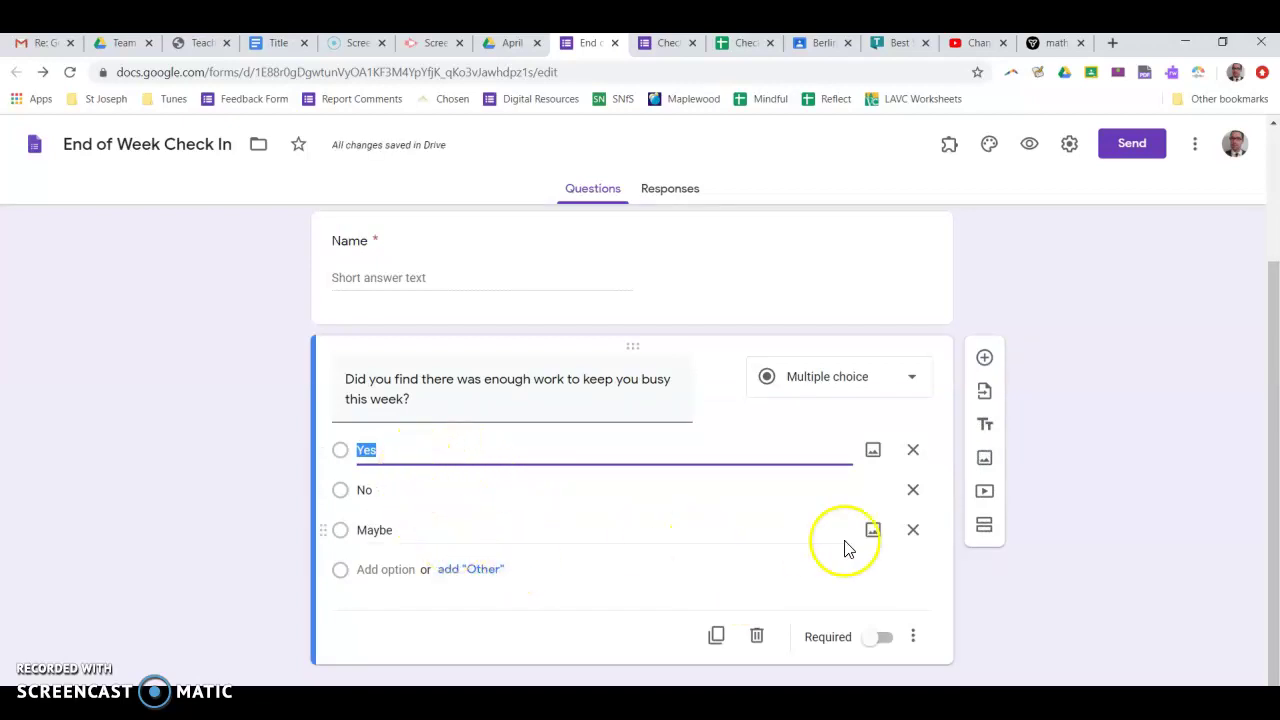
pyautogui.click(916, 535)
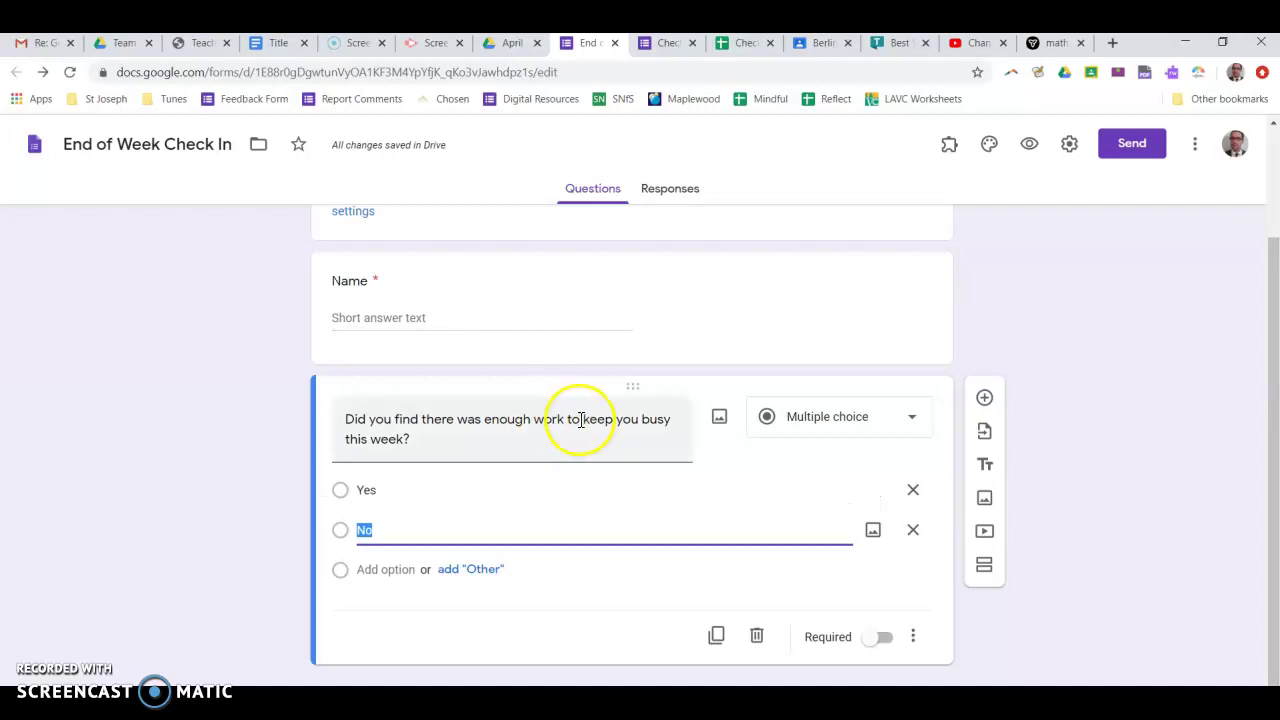
pyautogui.click(880, 637)
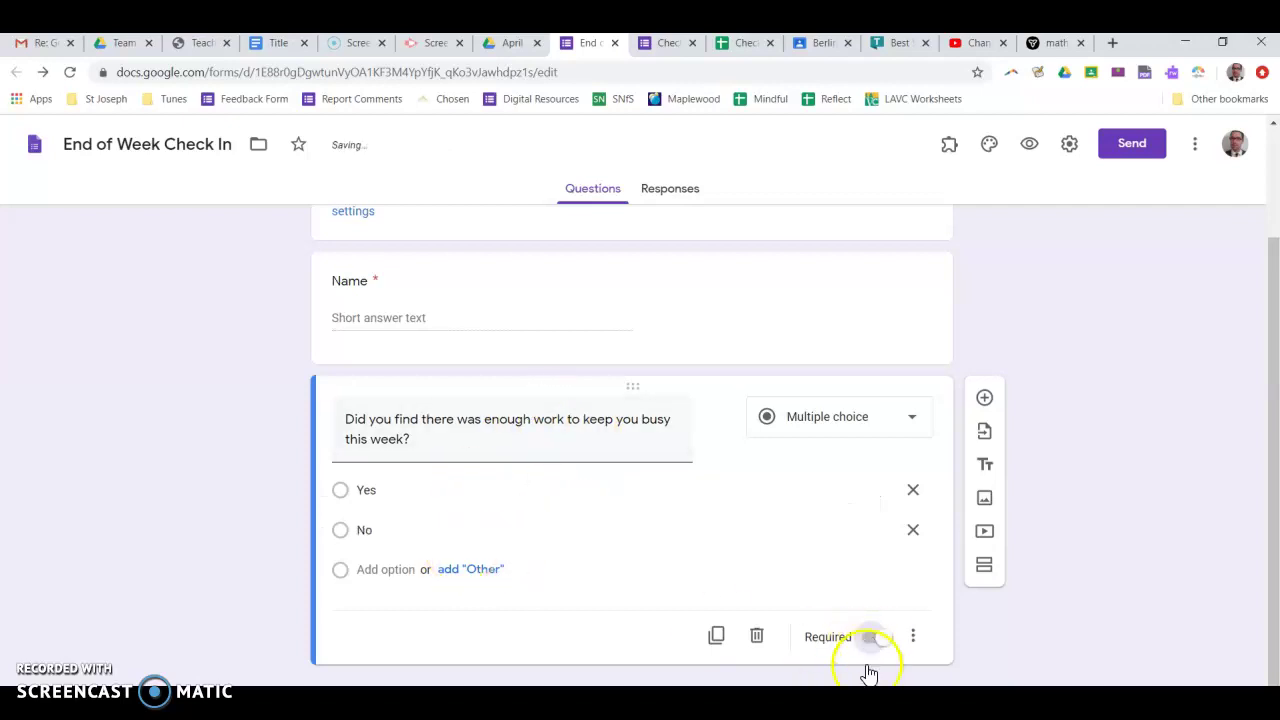
# Add a required short-answer question reading "What should we do differently next week?"
pyautogui.click(985, 399)
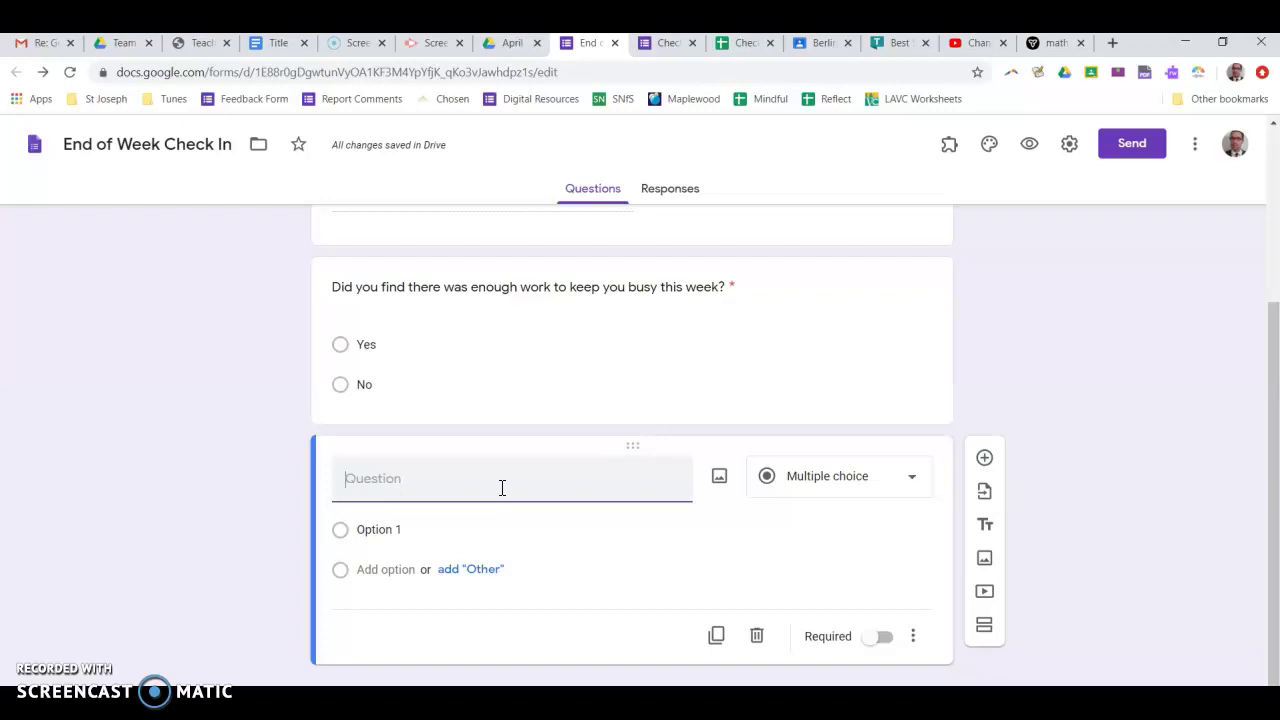
pyautogui.write('What s')
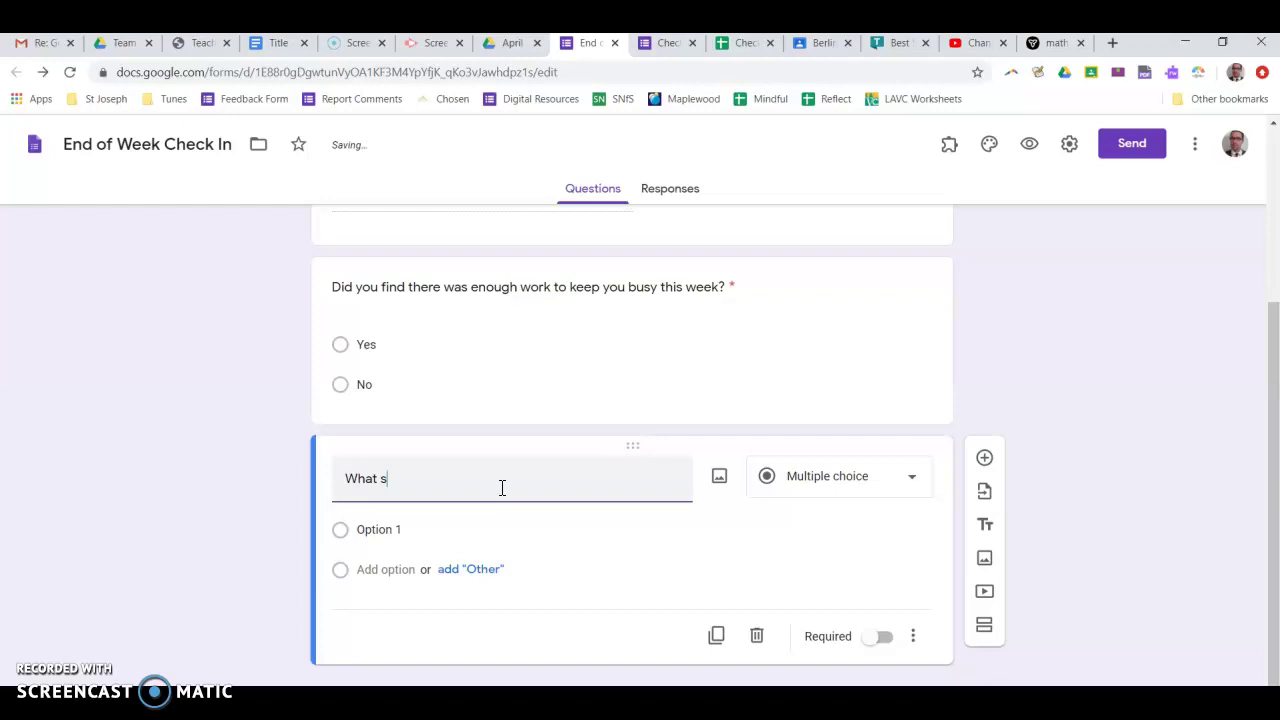
pyautogui.write('hould we do differently next week?')
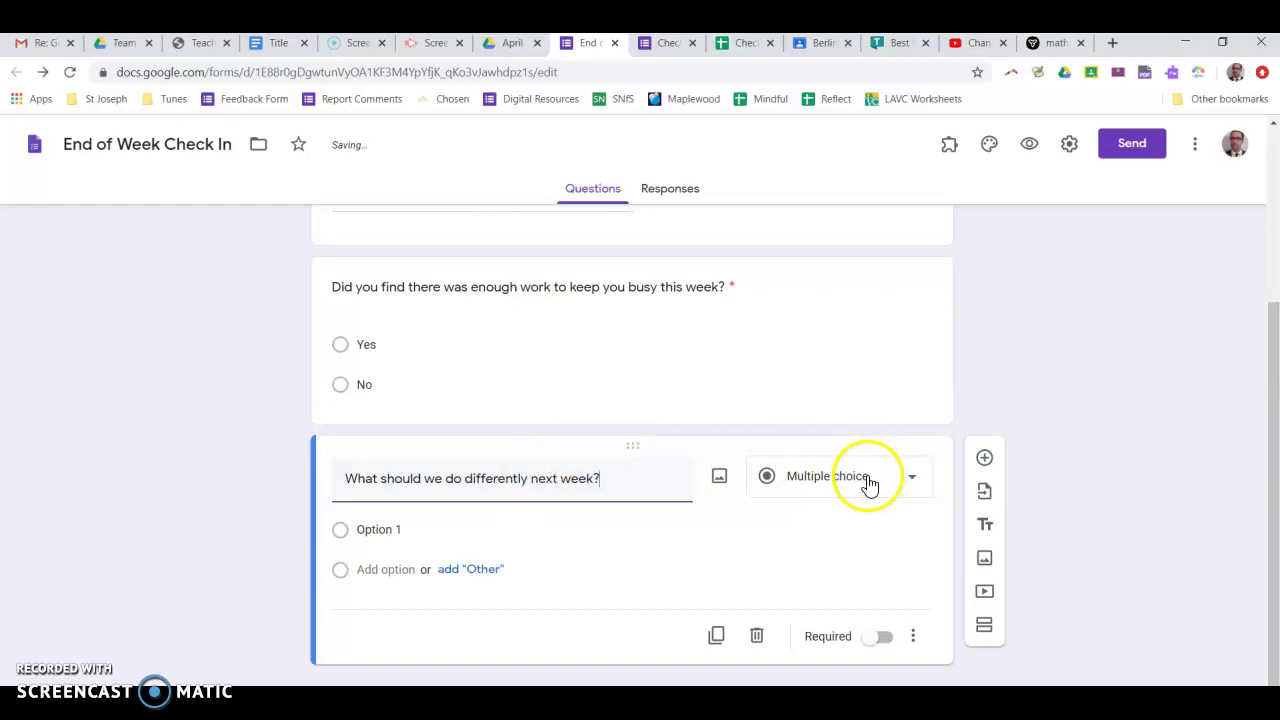
pyautogui.click(868, 517)
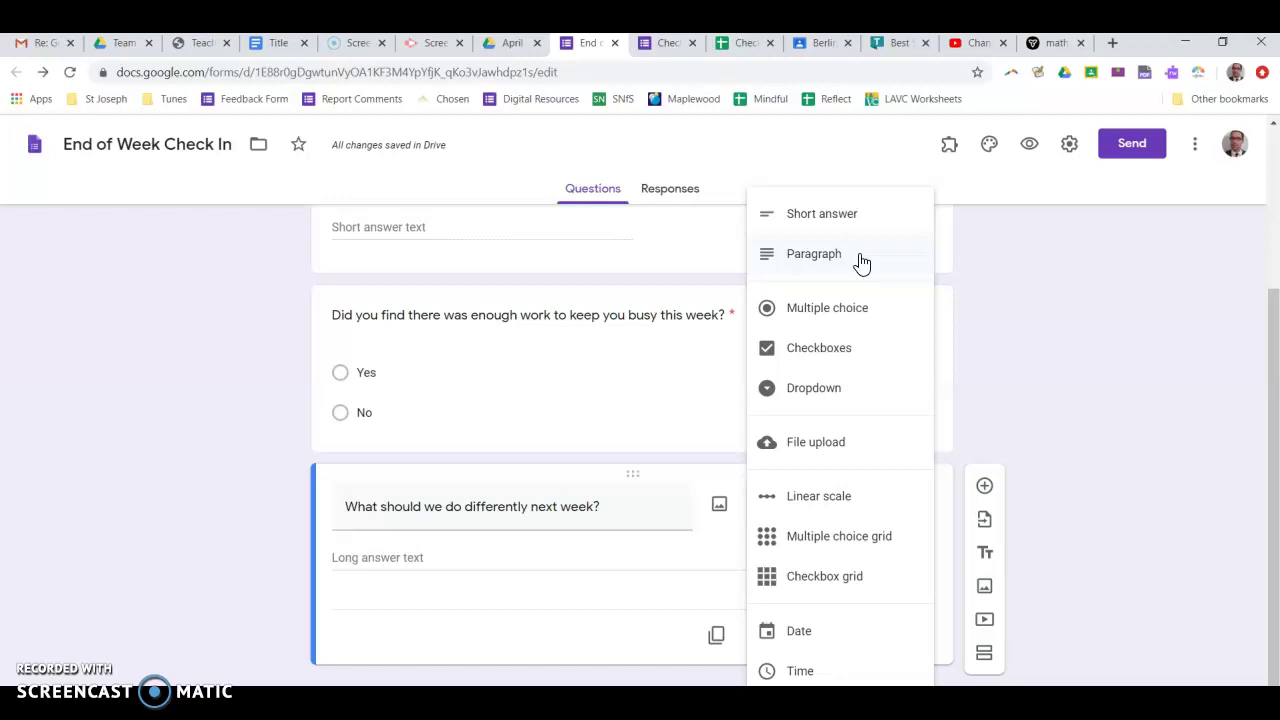
pyautogui.click(858, 214)
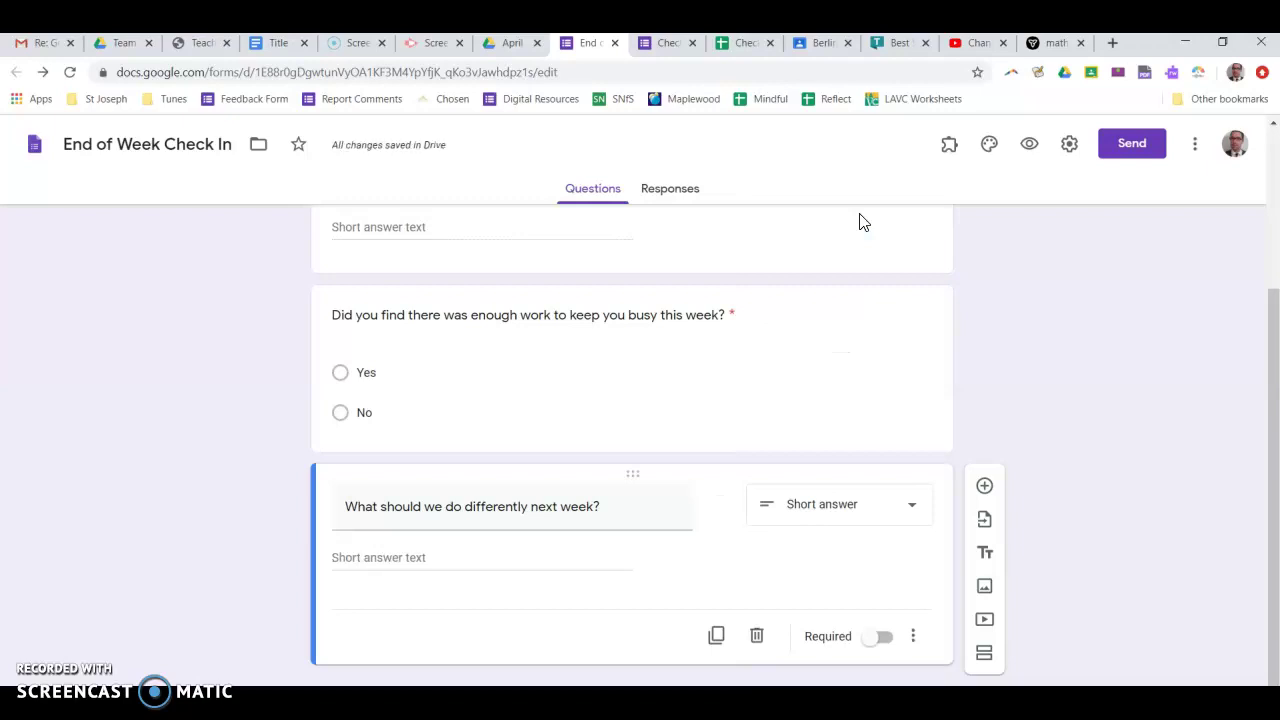
pyautogui.click(878, 640)
pyautogui.click(640, 366)
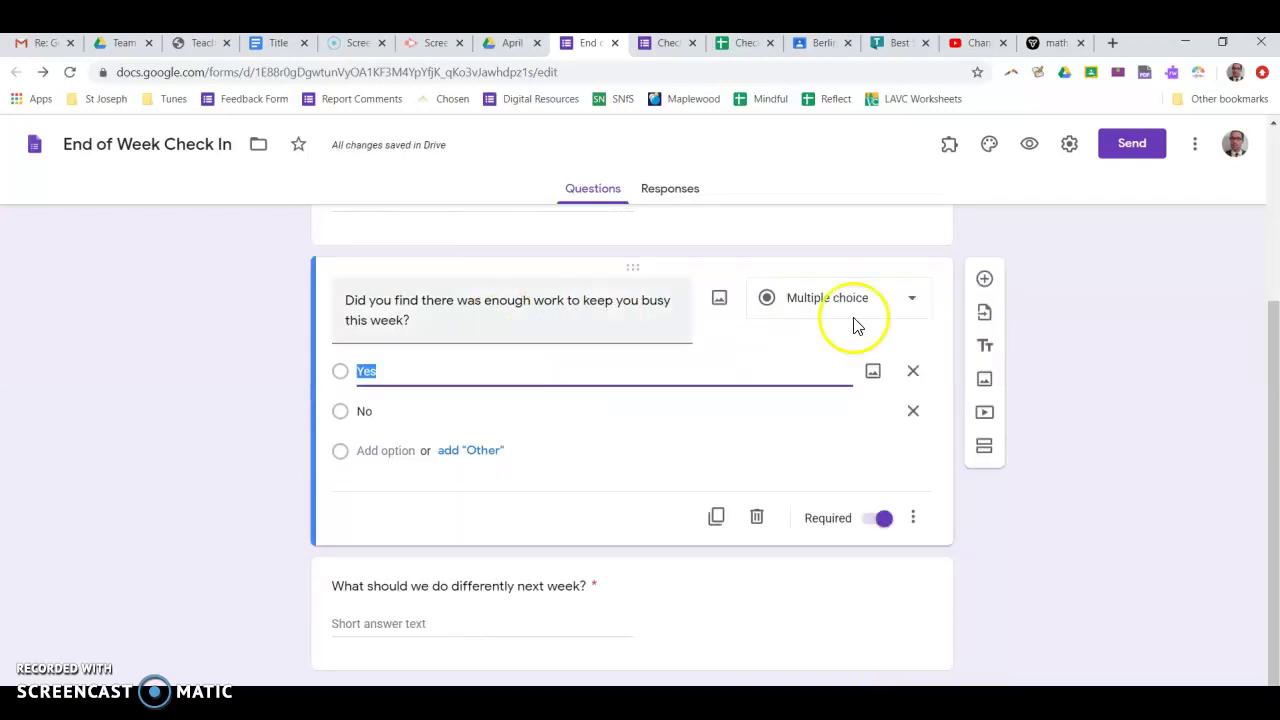
pyautogui.click(909, 300)
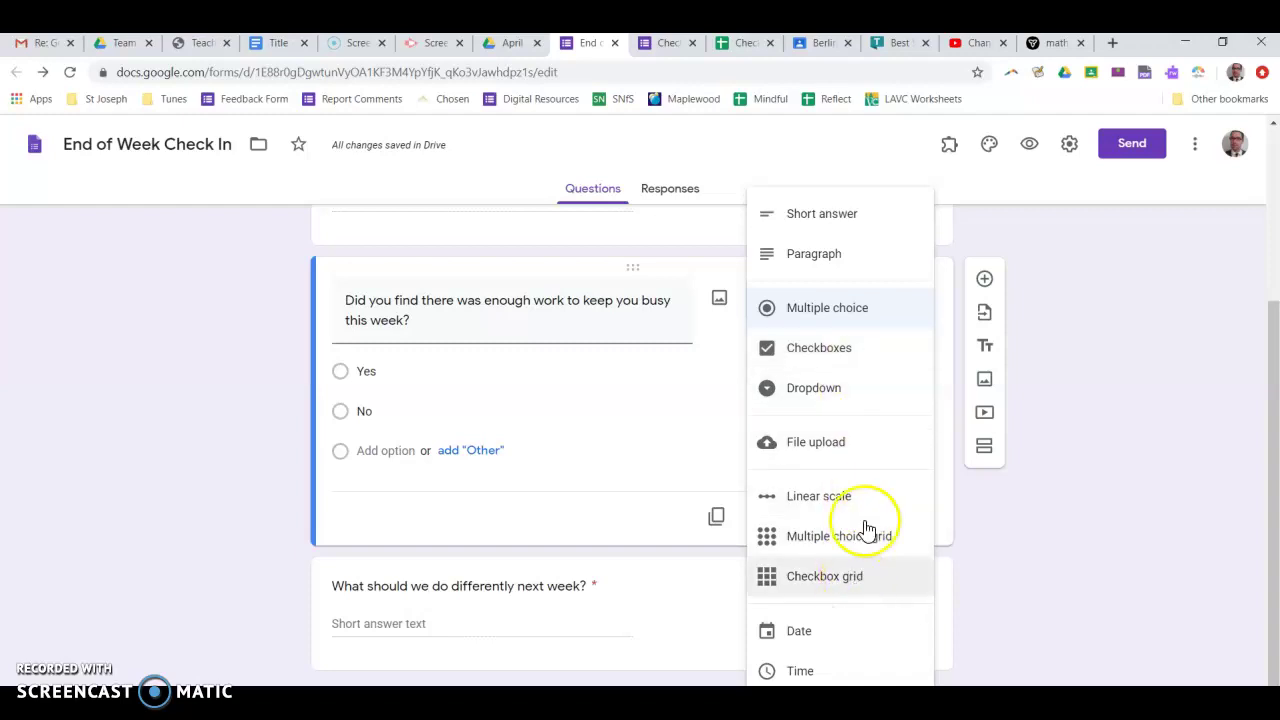
pyautogui.click(833, 308)
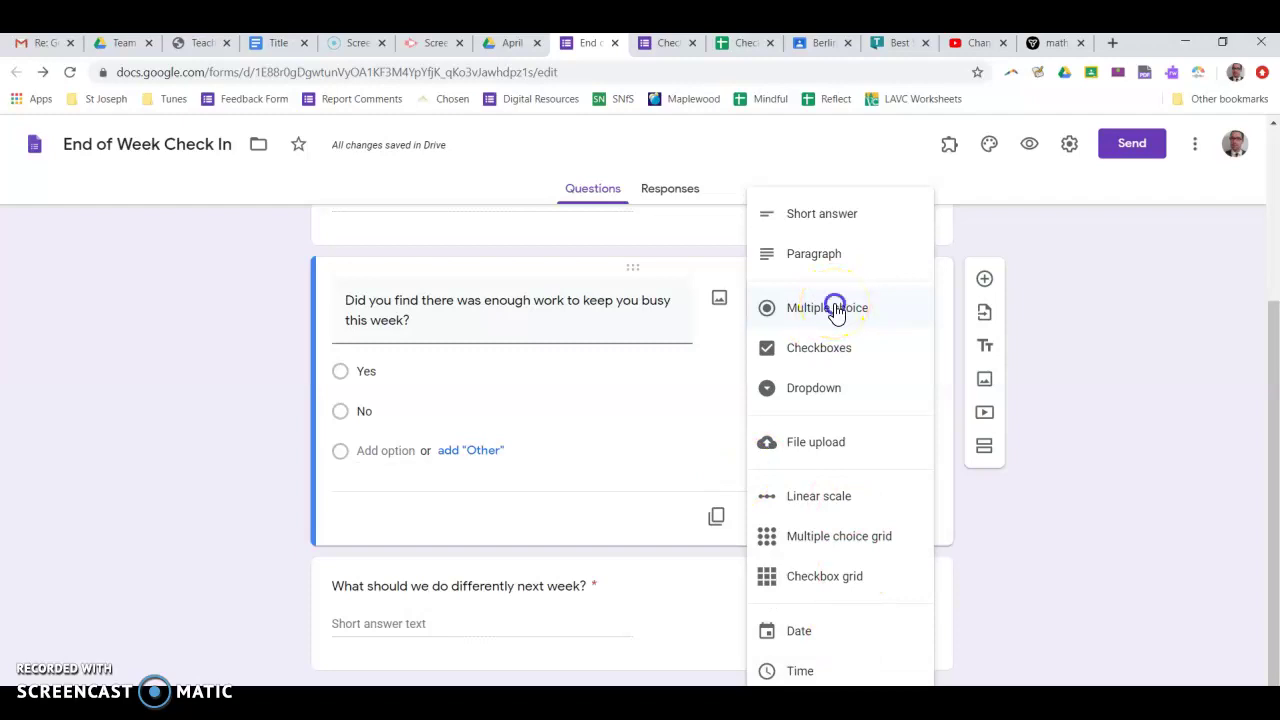
pyautogui.scroll(3, 745, 443)
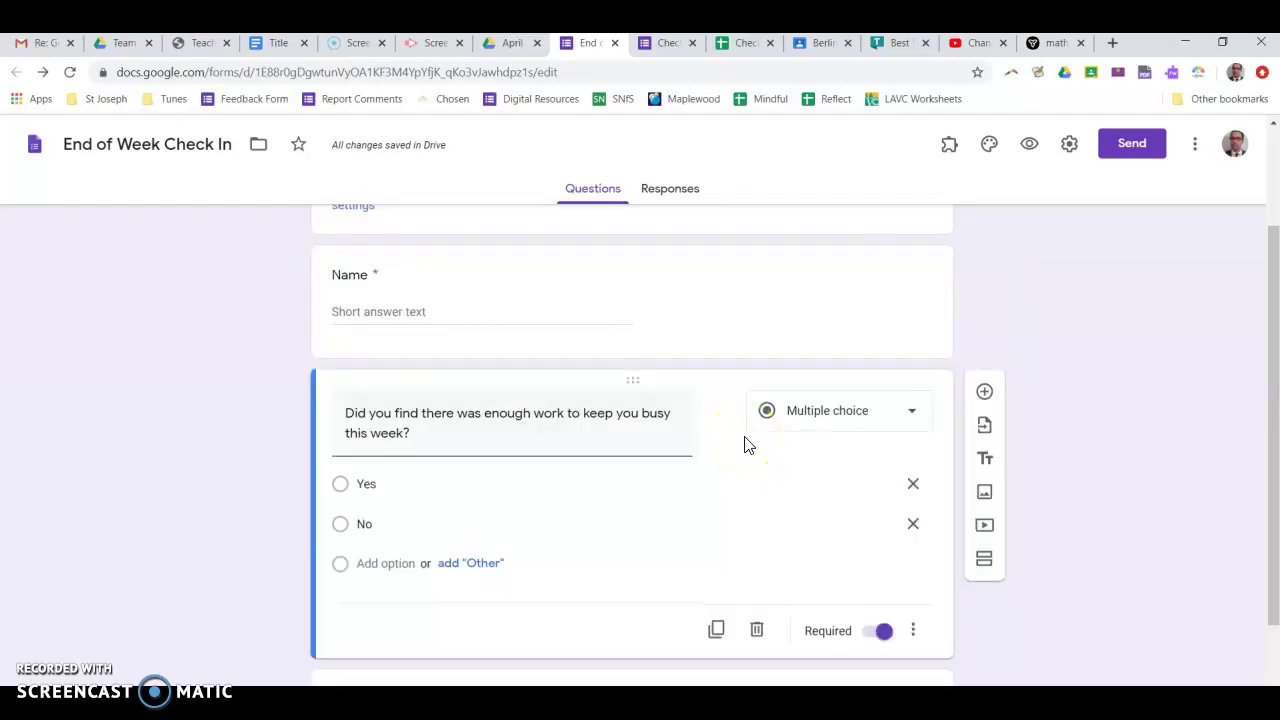
pyautogui.scroll(-2, 745, 443)
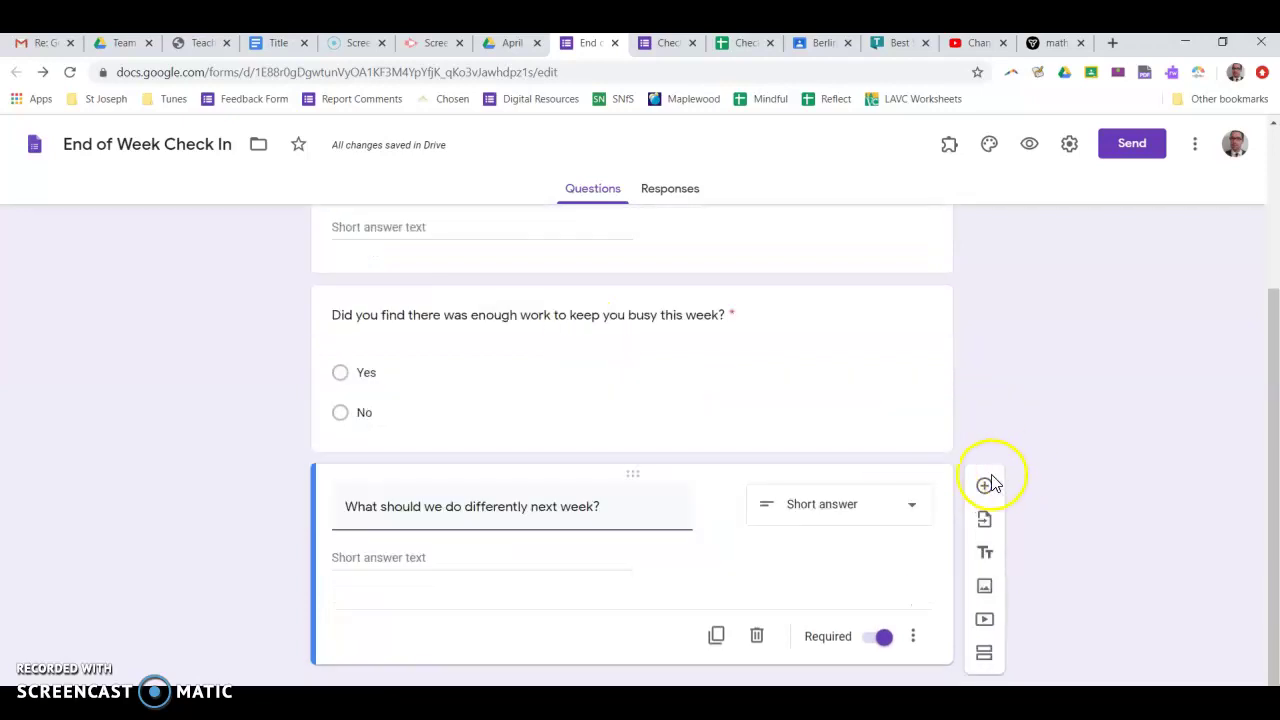
# Add a paragraph question reading "Any other comments or thoughts?" below the next-week question
pyautogui.click(985, 489)
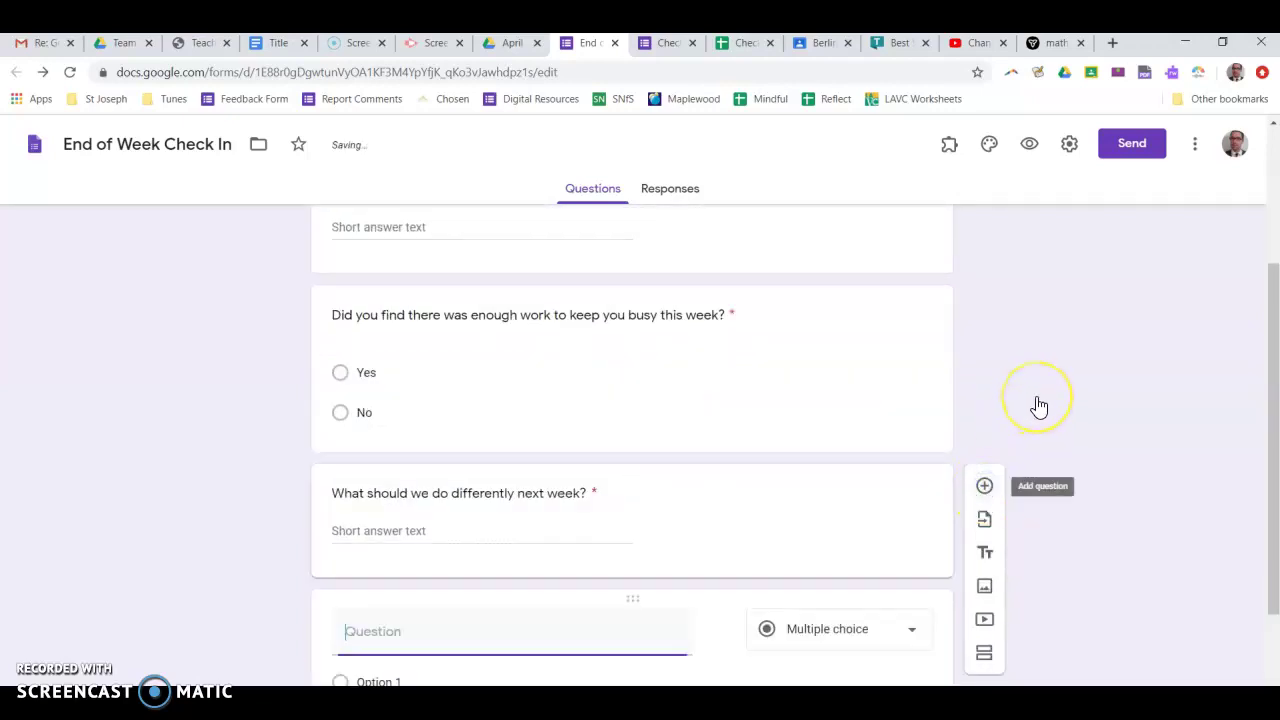
pyautogui.click(398, 477)
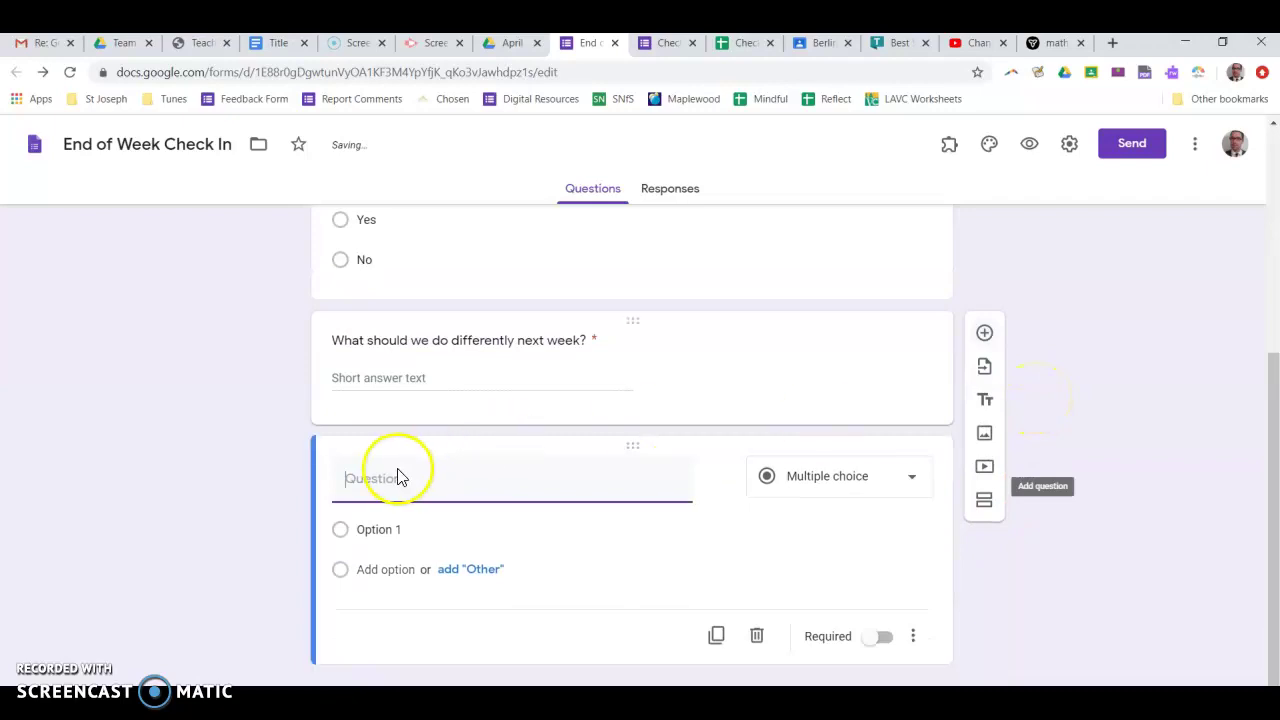
pyautogui.write('ANy other comm')
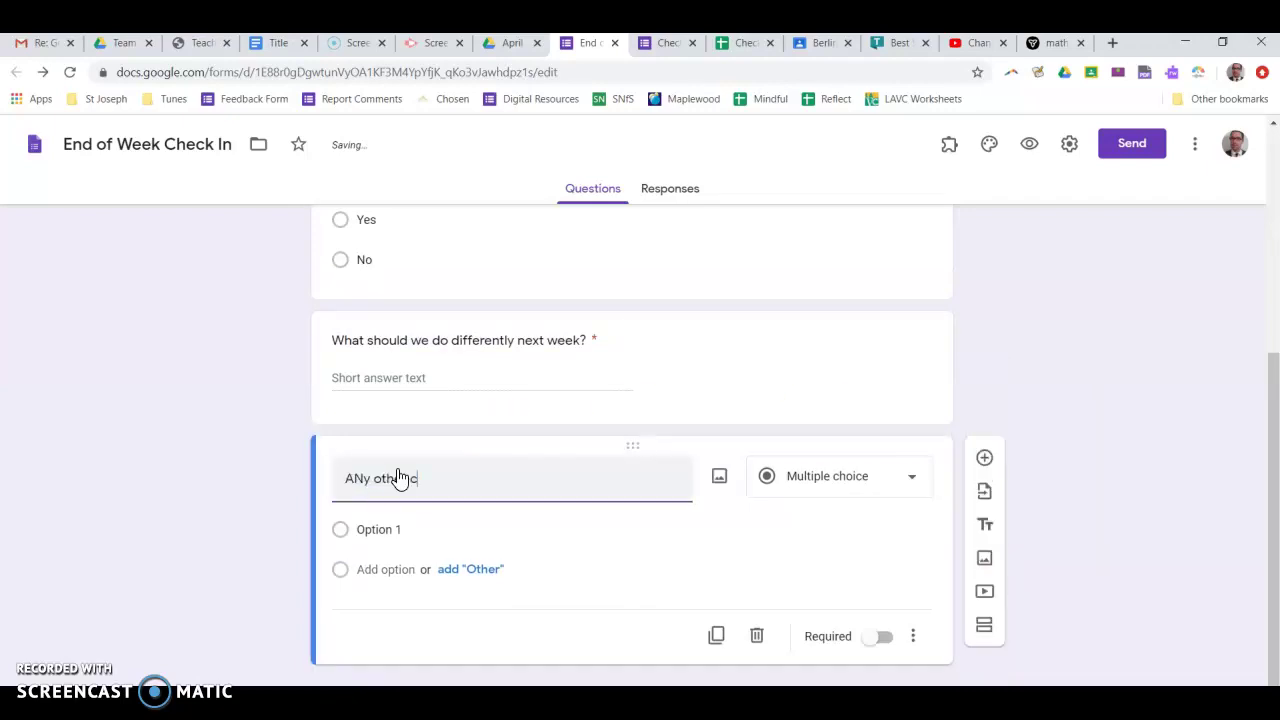
pyautogui.press('BackSpace')
pyautogui.press('BackSpace')
pyautogui.hotkey('ctrl', 'a')
pyautogui.press('BackSpace')
pyautogui.write('Any other comments or thoughts?')
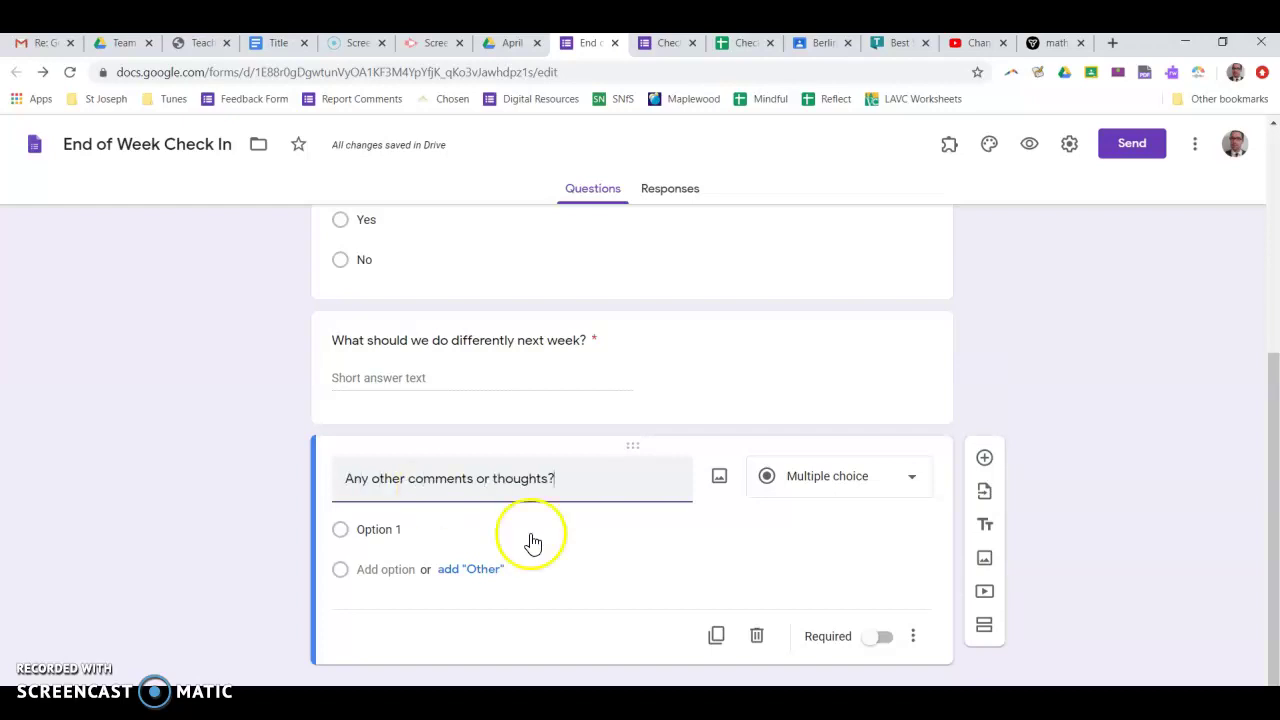
pyautogui.click(886, 486)
pyautogui.click(880, 512)
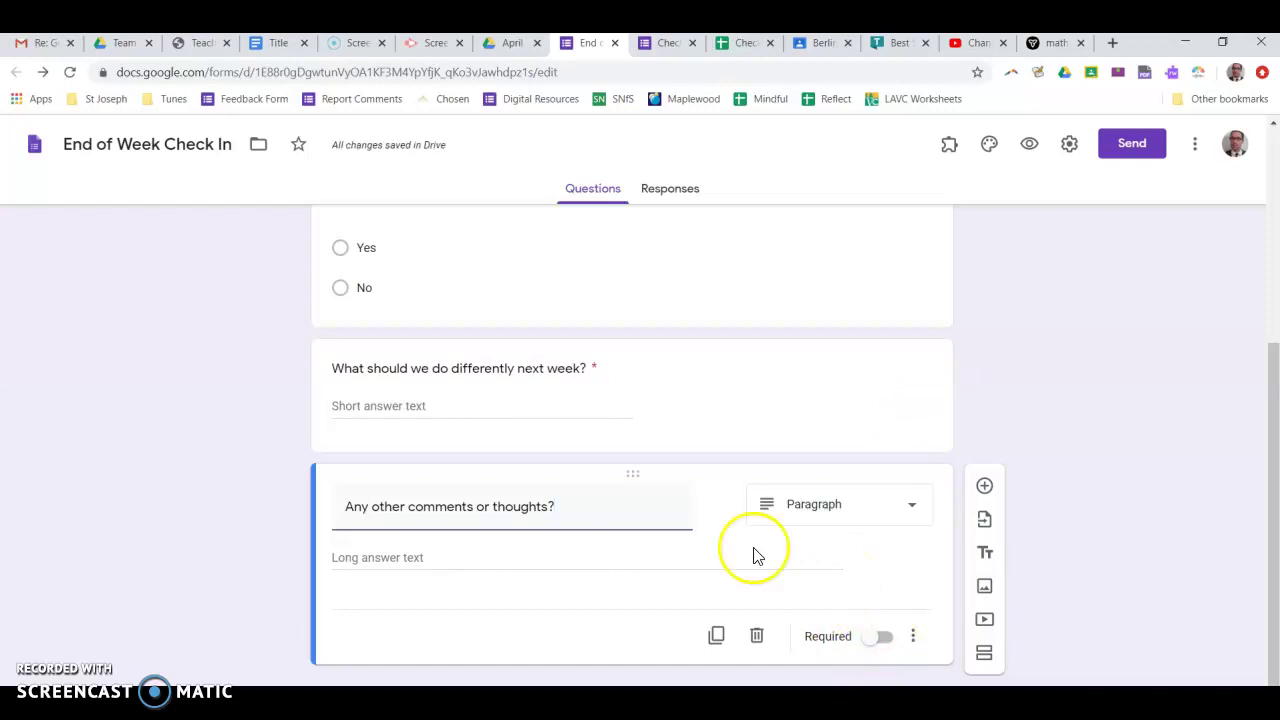
# Review the form's questions from start to end, including the extra options and image choices offered for them
pyautogui.scroll(4, 760, 390)
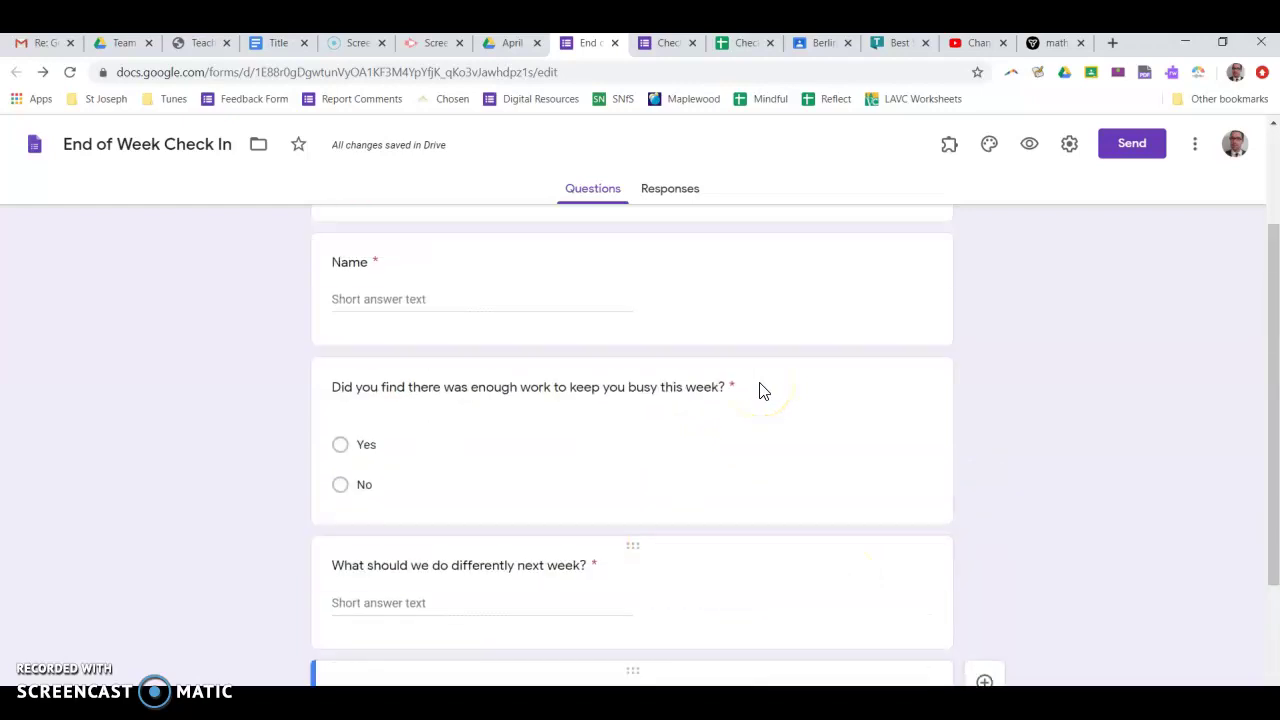
pyautogui.scroll(-2, 760, 390)
pyautogui.scroll(-2, 760, 390)
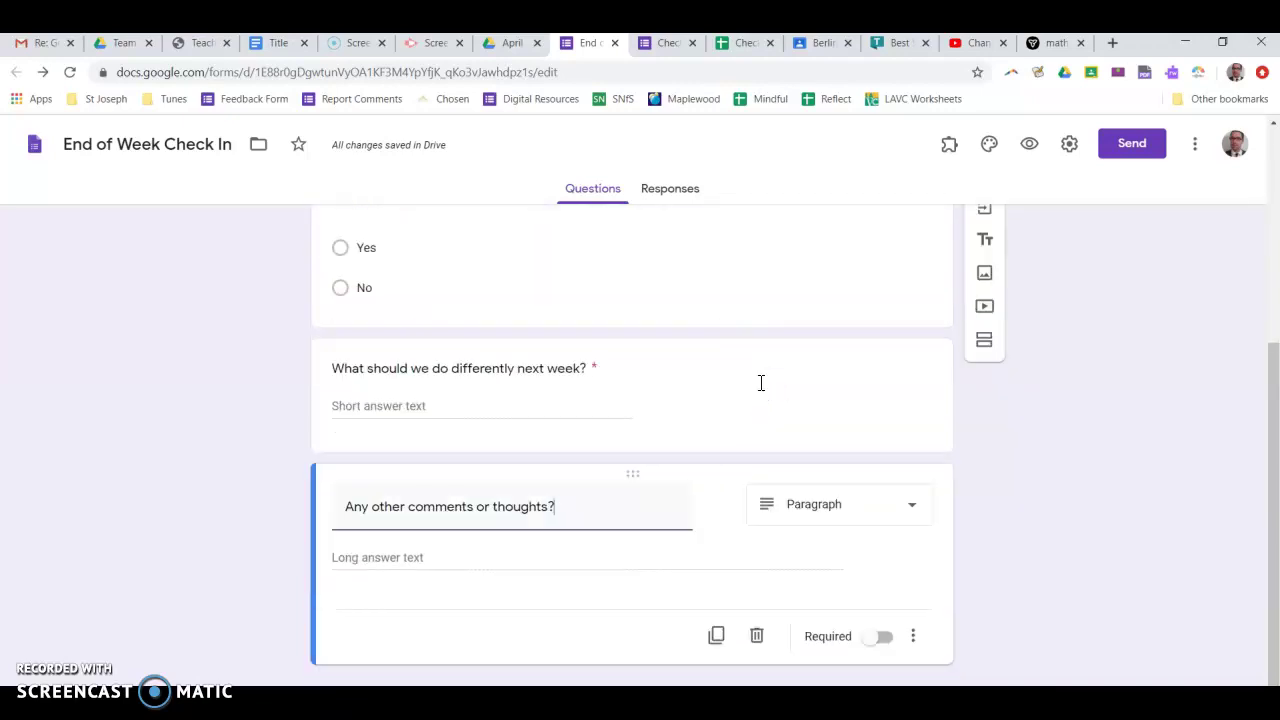
pyautogui.moveTo(634, 483); pyautogui.dragTo(660, 600)
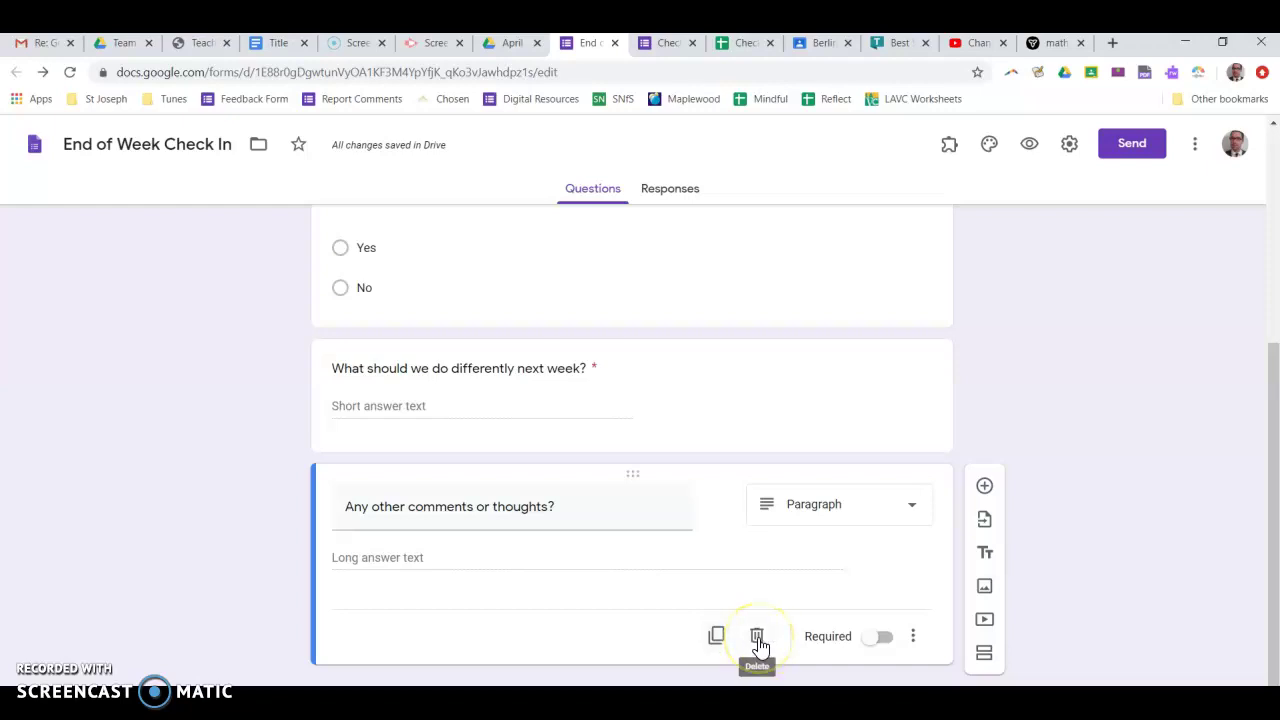
pyautogui.click(913, 645)
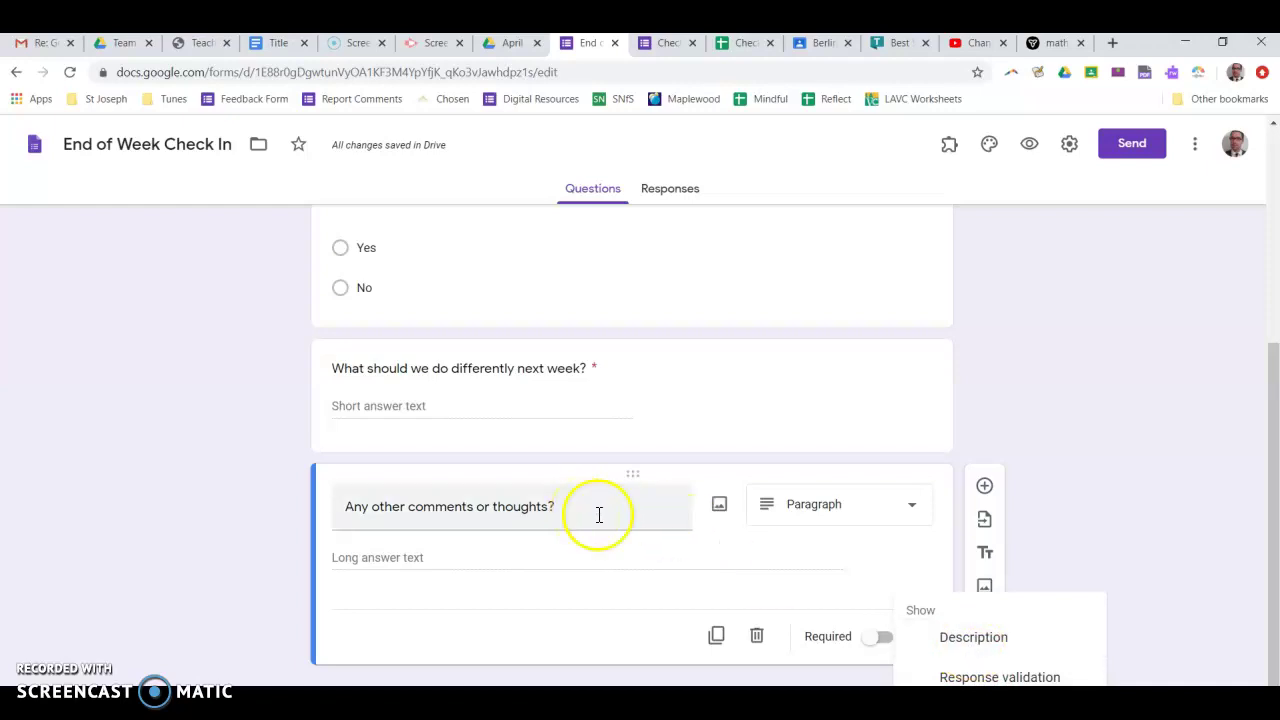
pyautogui.click(914, 548)
pyautogui.moveTo(722, 518)
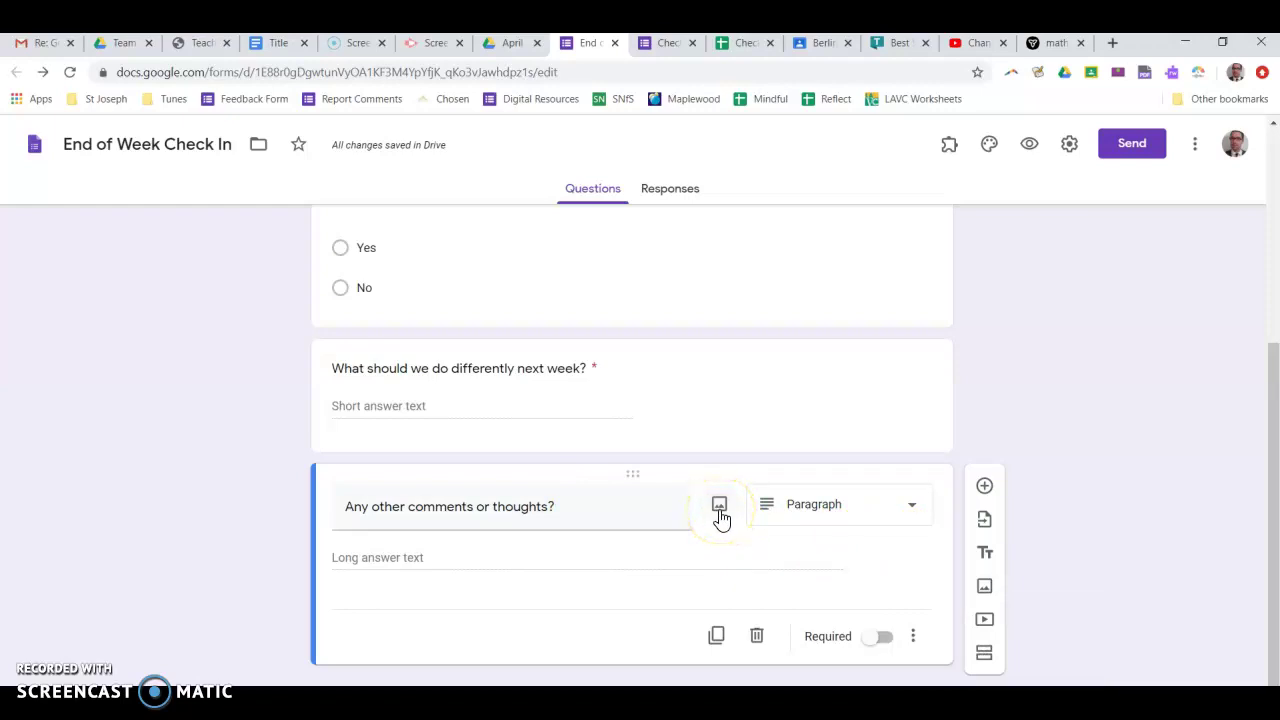
pyautogui.click(654, 268)
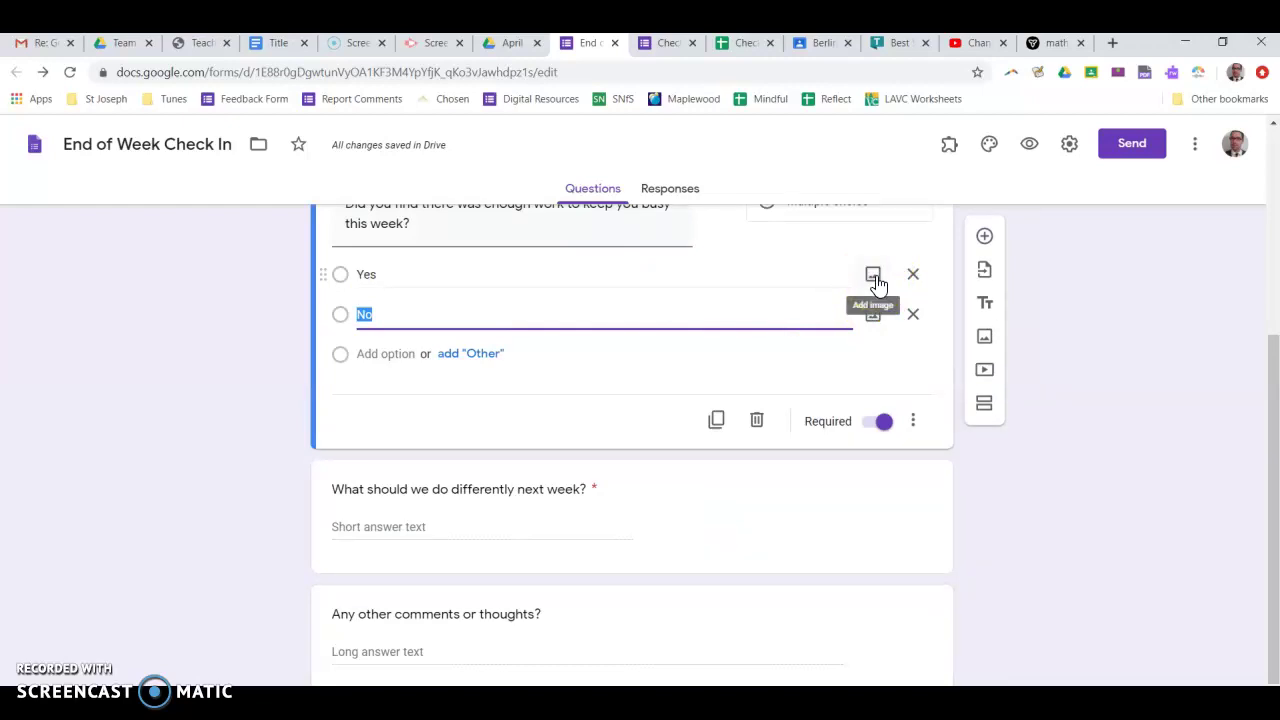
pyautogui.click(691, 380)
pyautogui.scroll(4, 694, 385)
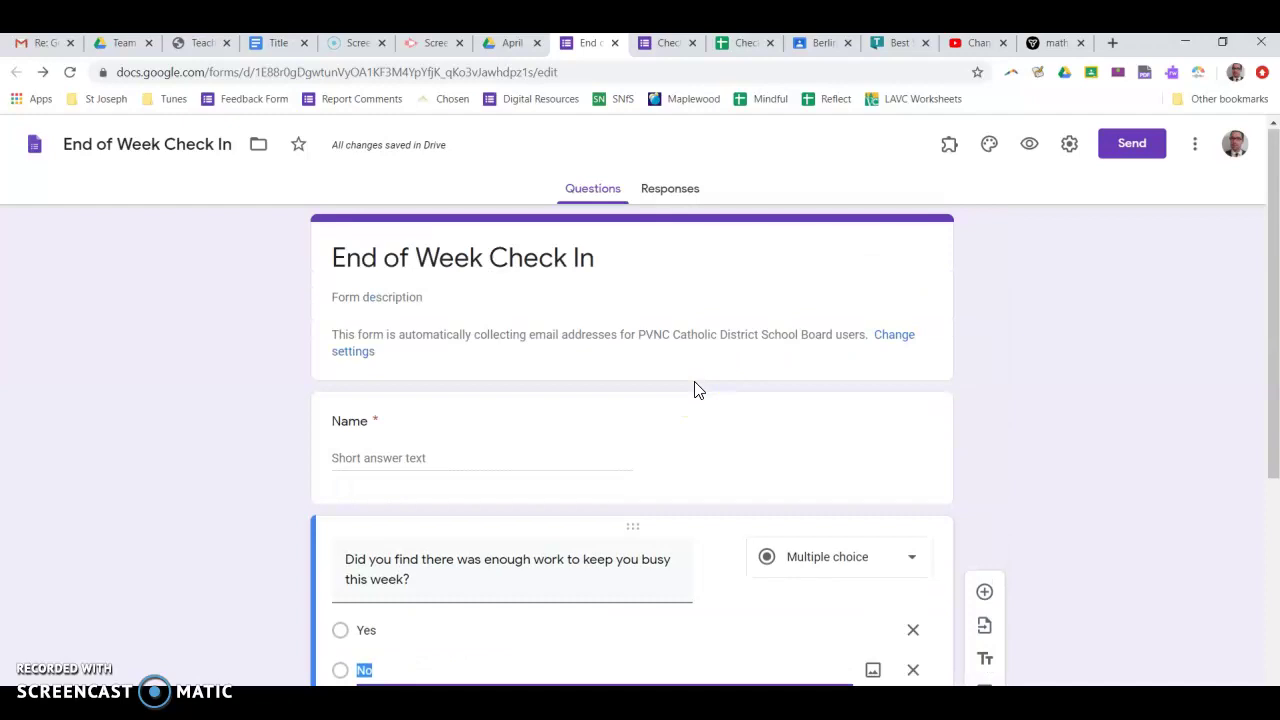
pyautogui.scroll(-4, 697, 389)
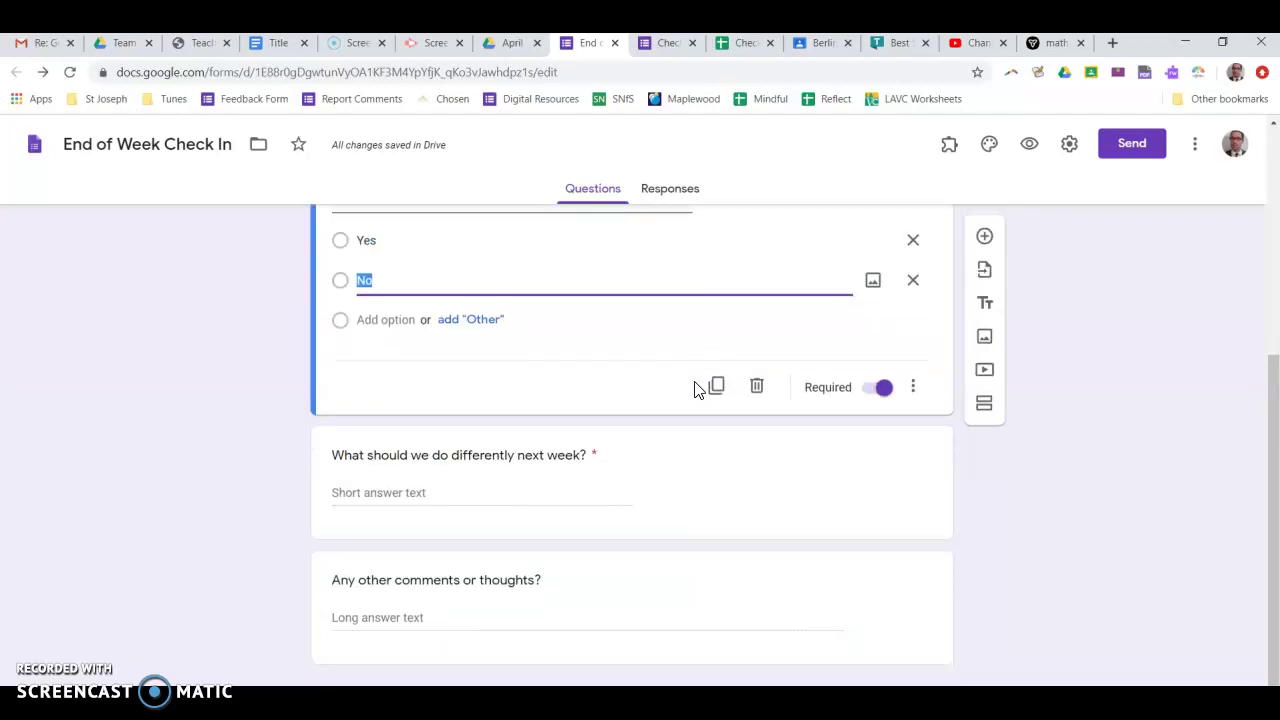
# Preview the form, fill in the respondent's first name, and answer Yes to the enough-work question
pyautogui.click(1029, 145)
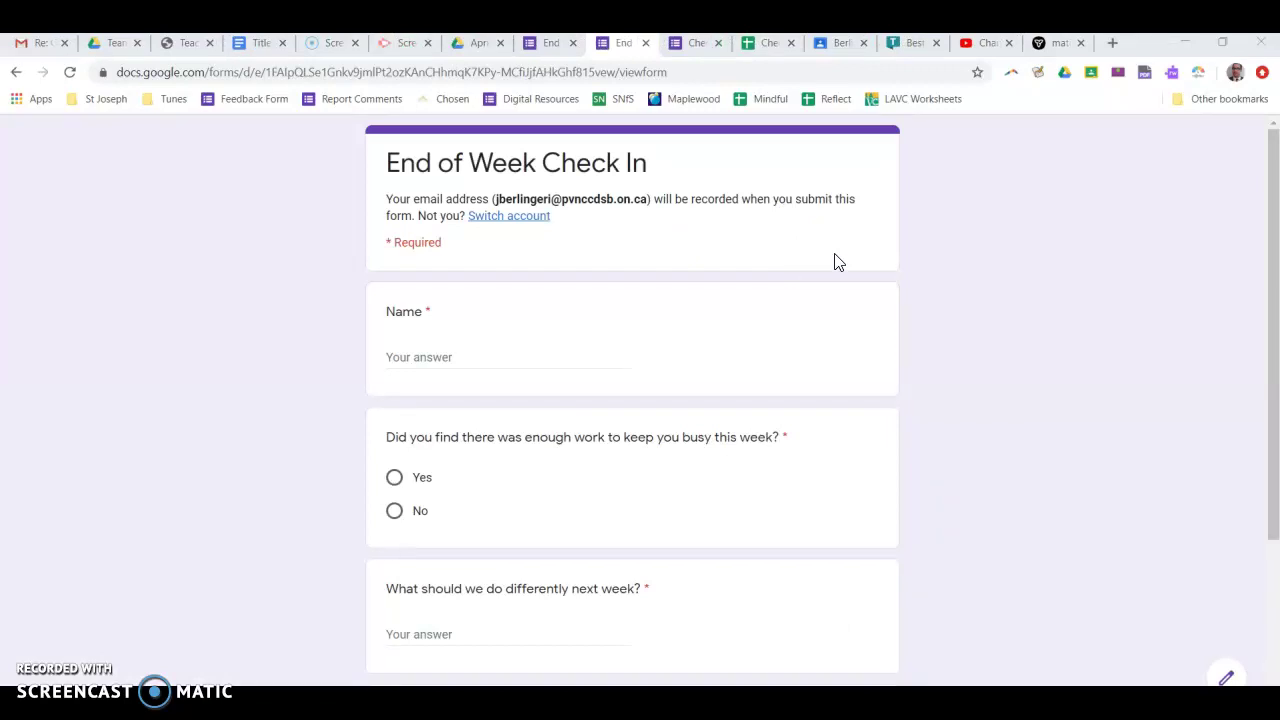
pyautogui.click(440, 358)
pyautogui.write('Jonathan')
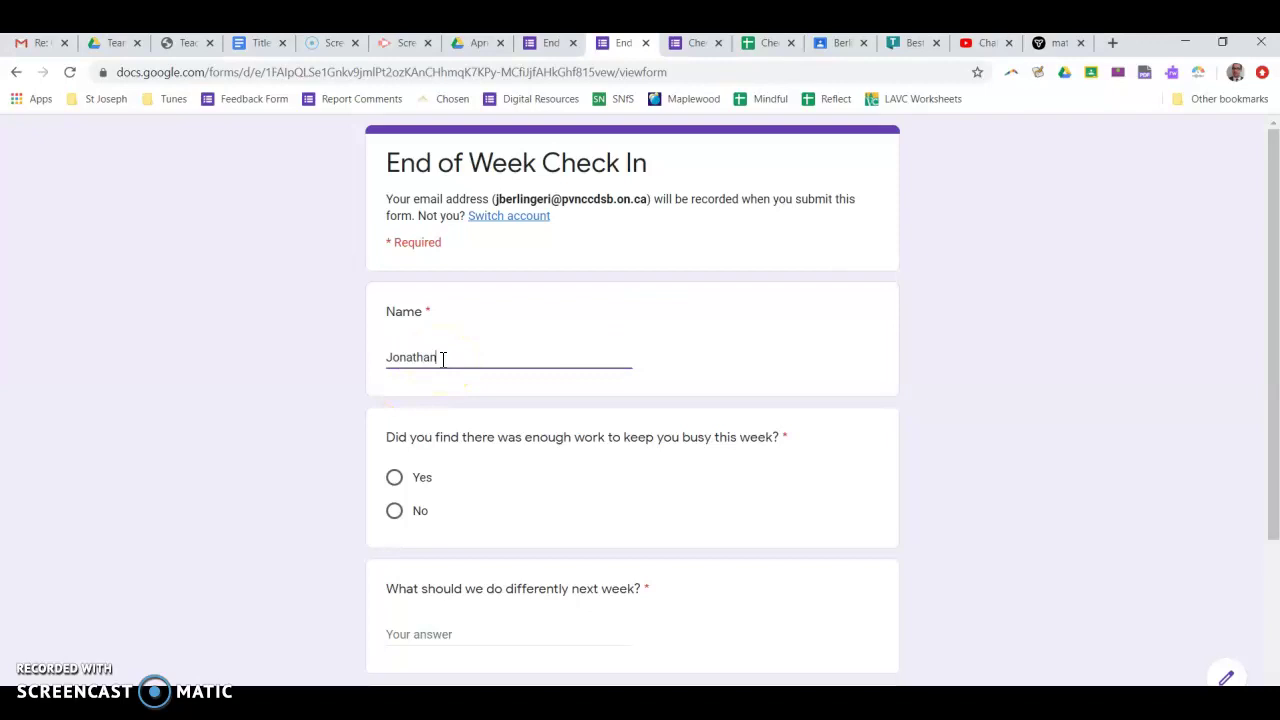
pyautogui.click(397, 477)
pyautogui.scroll(-3, 722, 420)
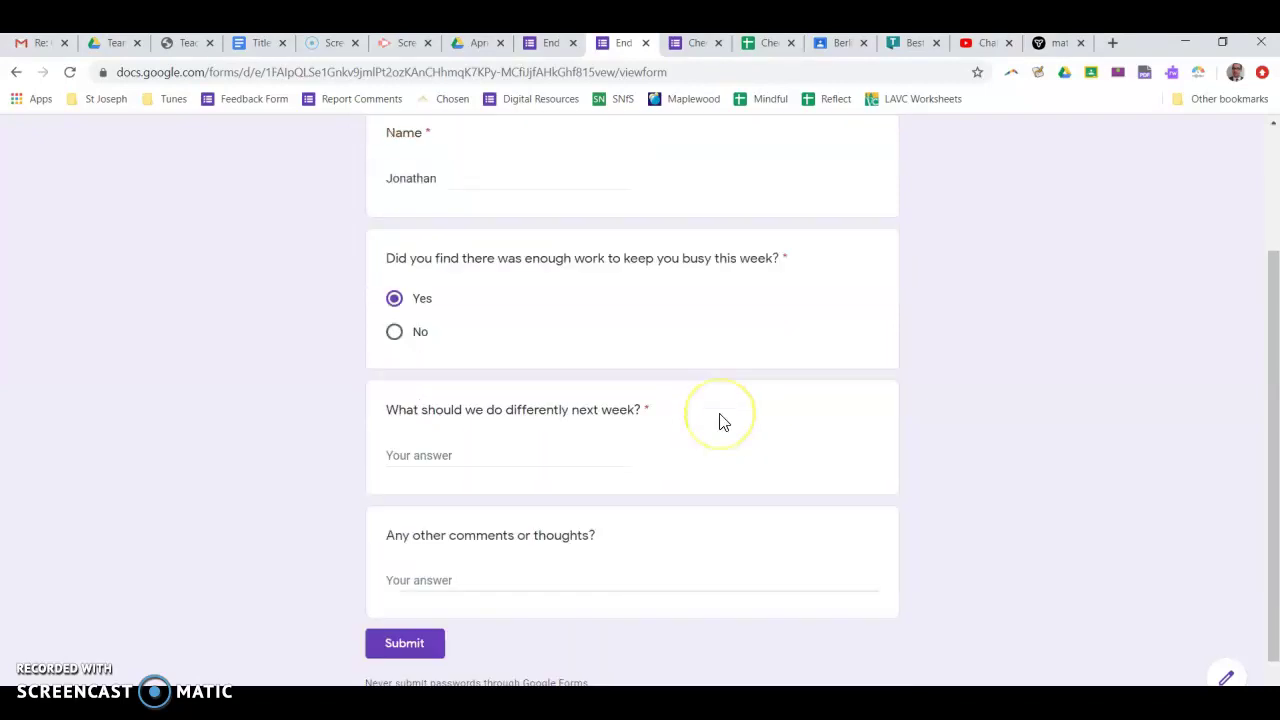
# Answer "More cookies." to what should be done differently next week, leave the comments blank, and submit the response
pyautogui.click(585, 402)
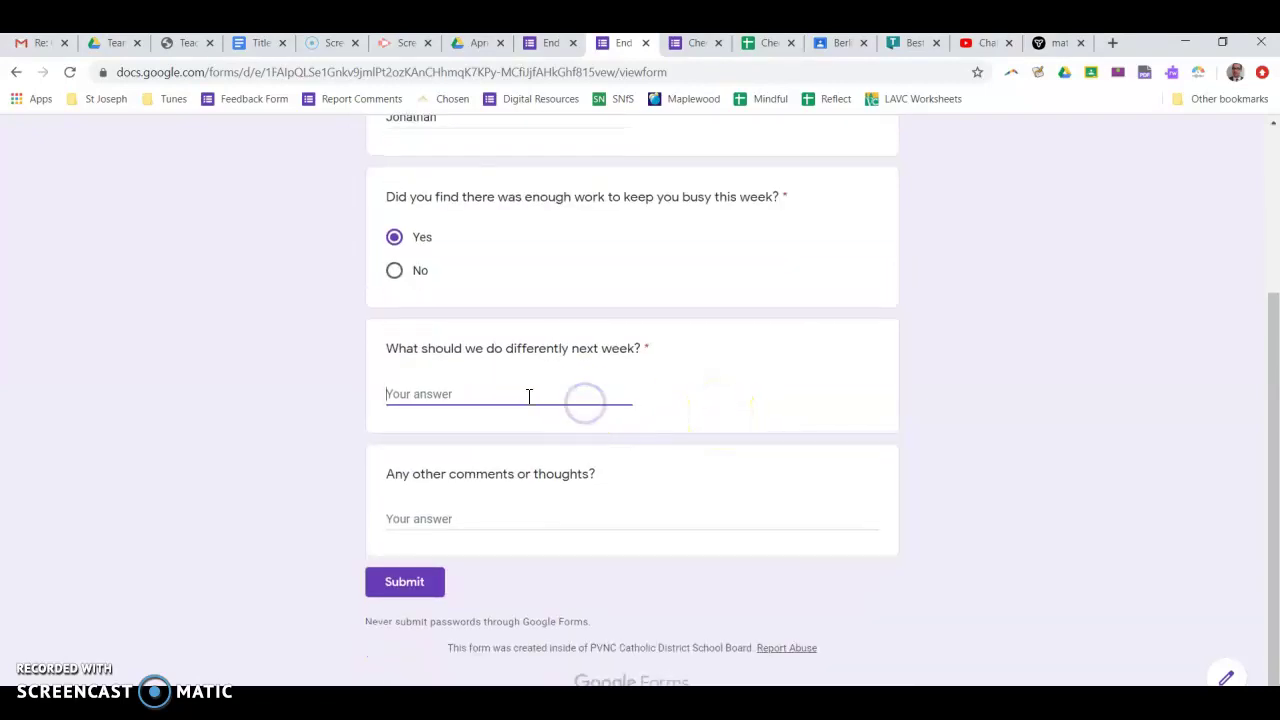
pyautogui.write('More cookies.')
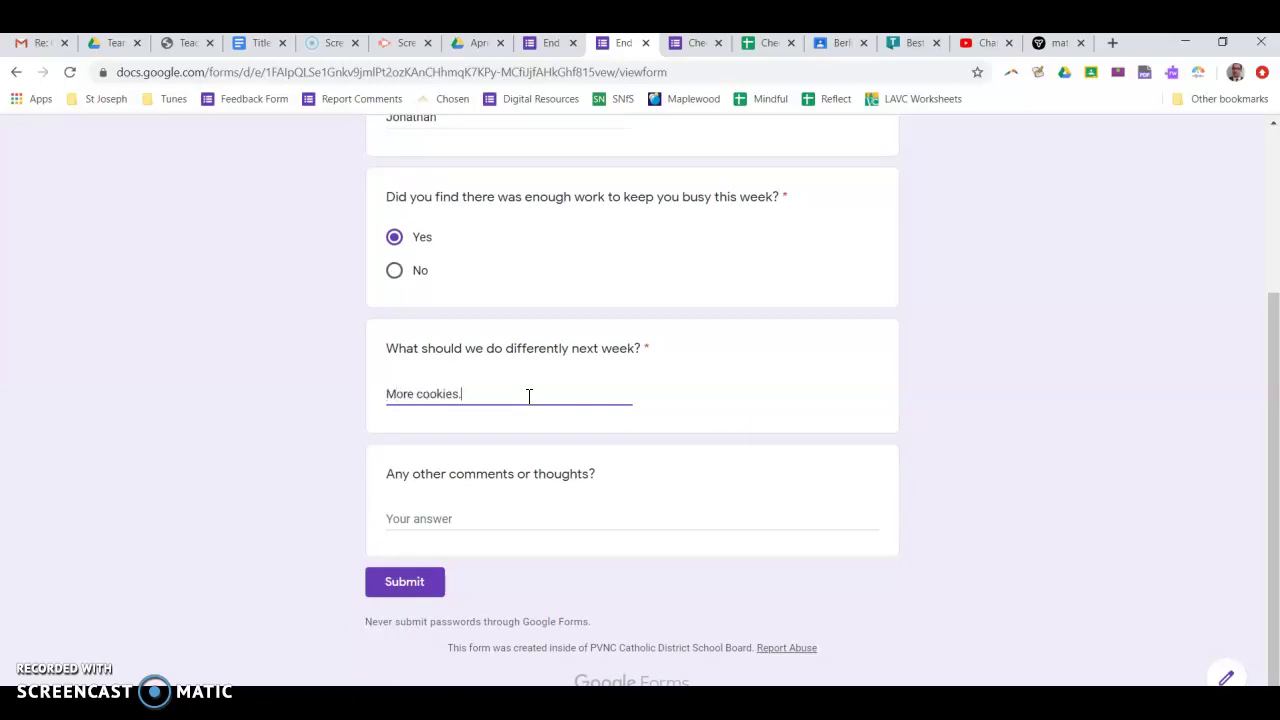
pyautogui.click(531, 518)
pyautogui.click(403, 581)
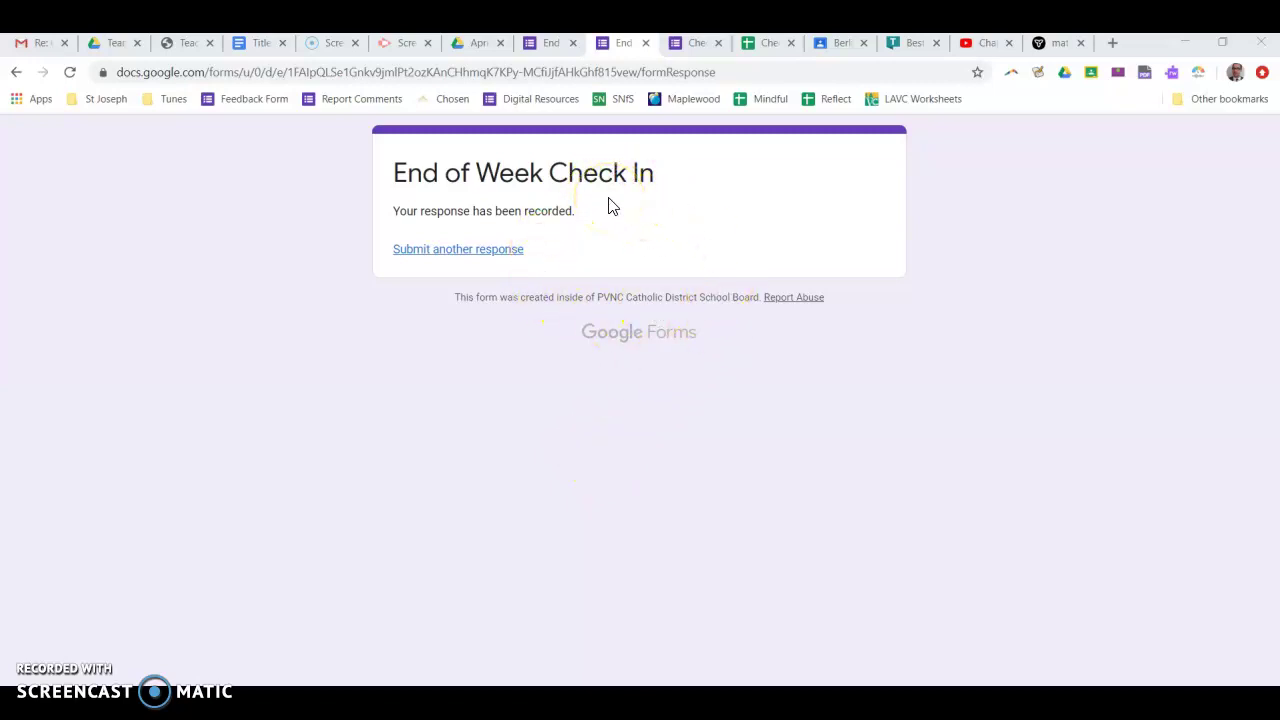
# Return to the form editor and examine the response summary, including the pie chart for the enough-work question
pyautogui.click(556, 48)
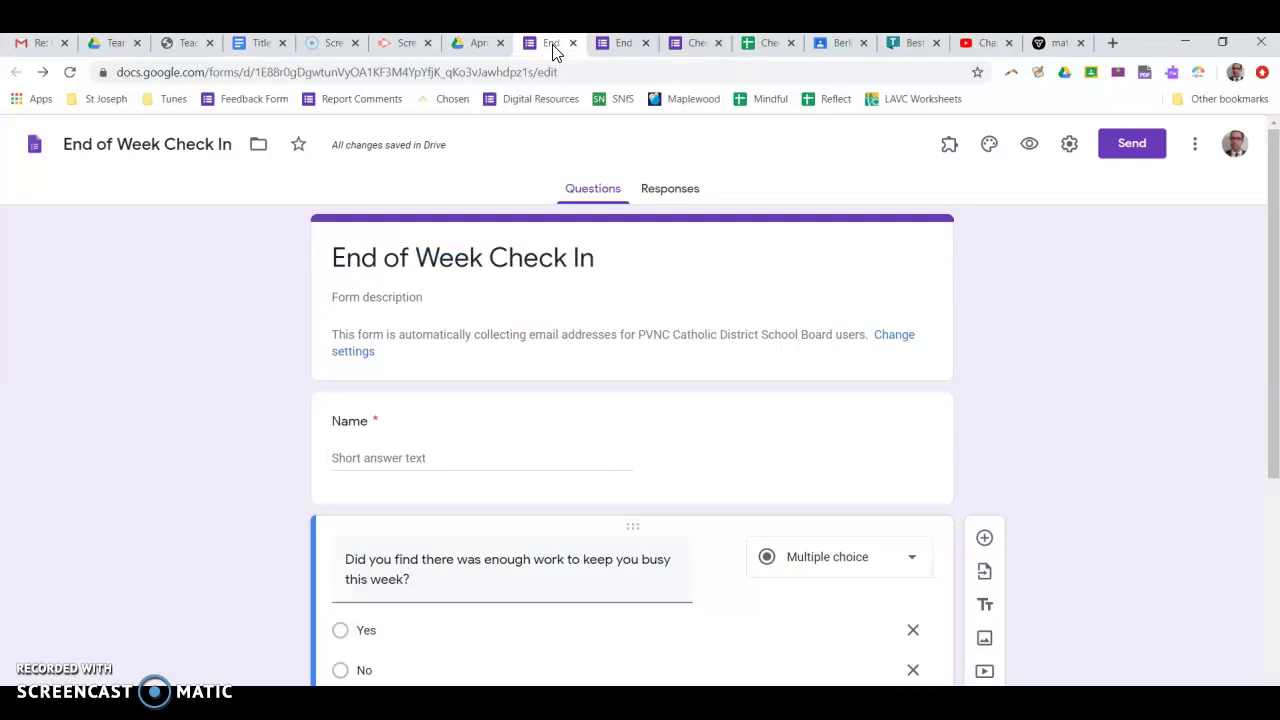
pyautogui.click(568, 190)
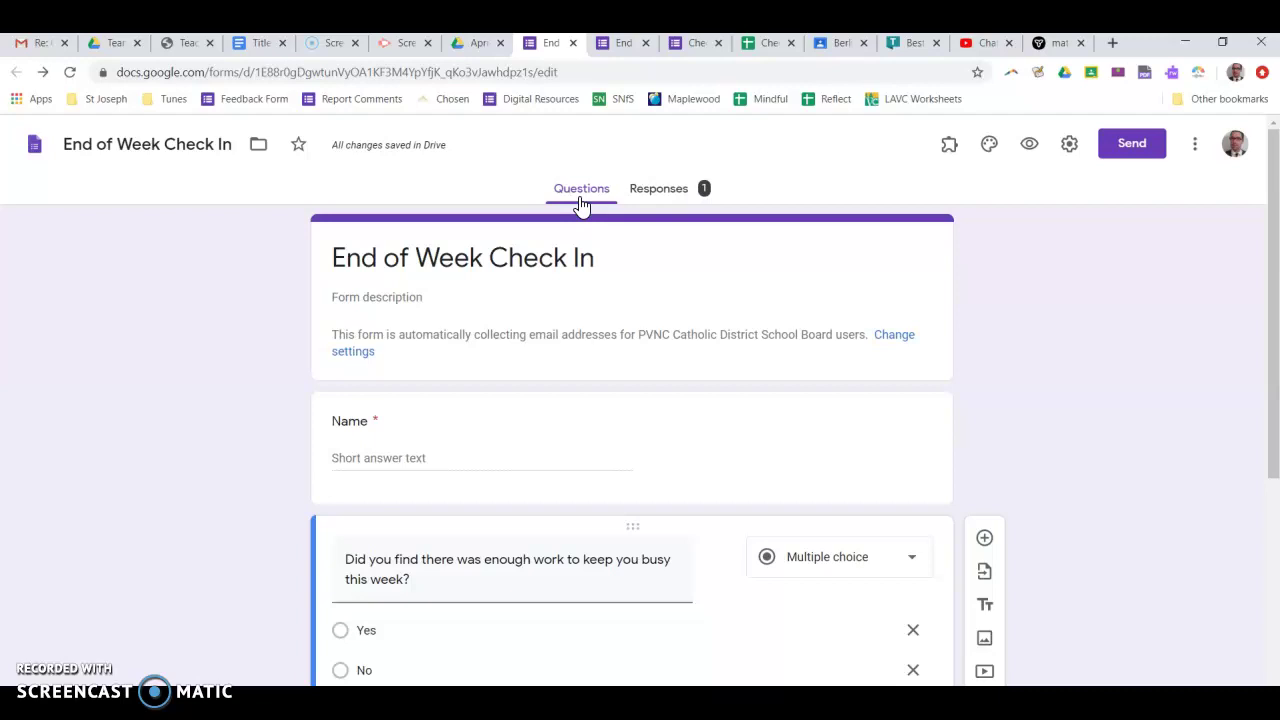
pyautogui.click(578, 192)
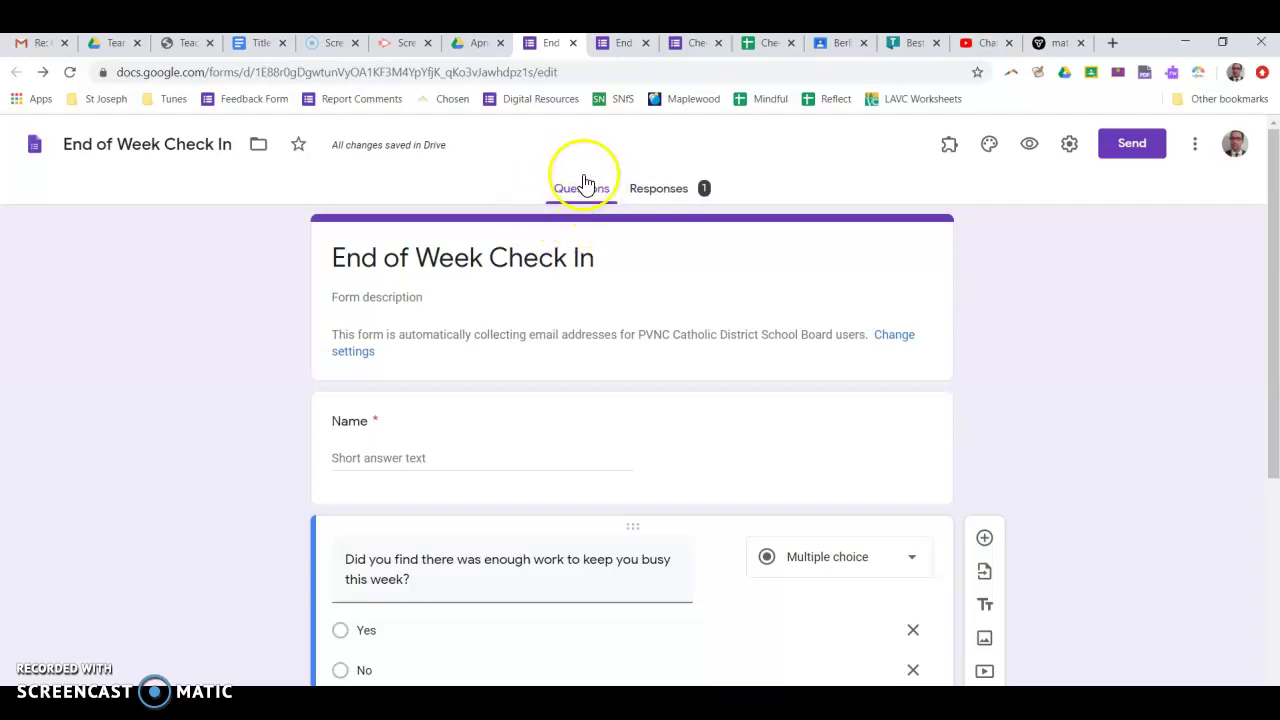
pyautogui.click(676, 194)
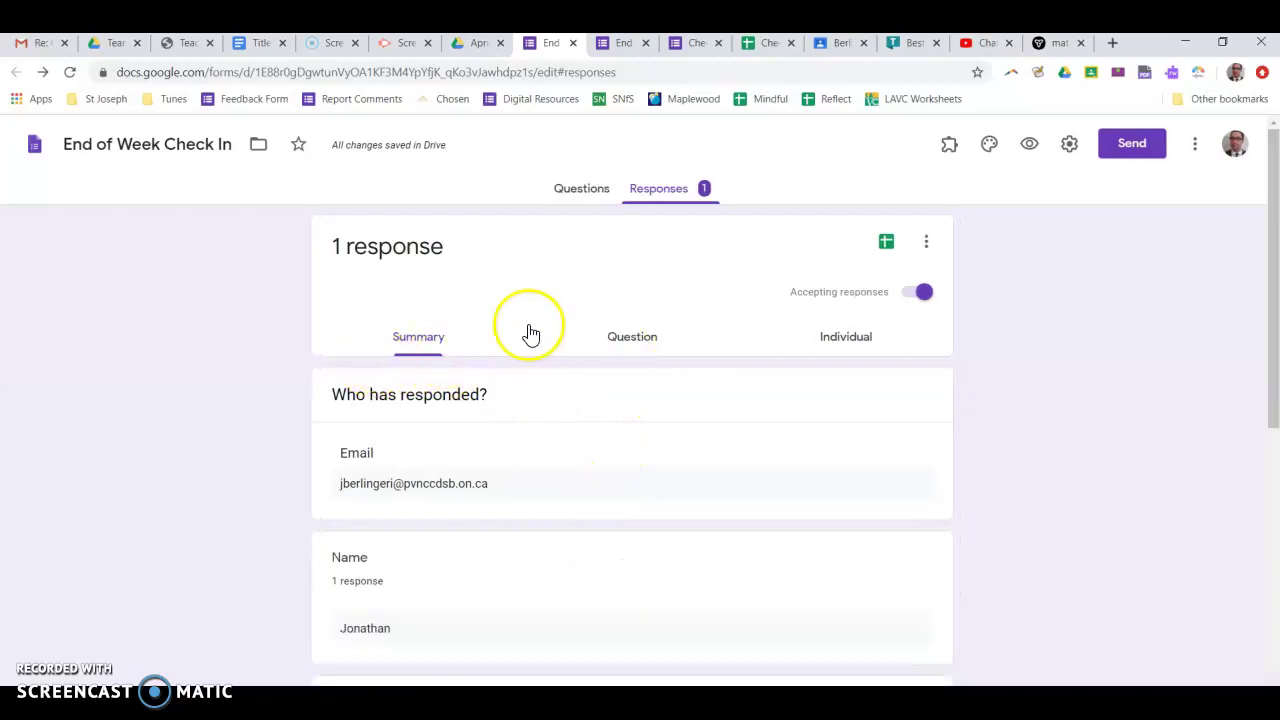
pyautogui.scroll(-3, 531, 403)
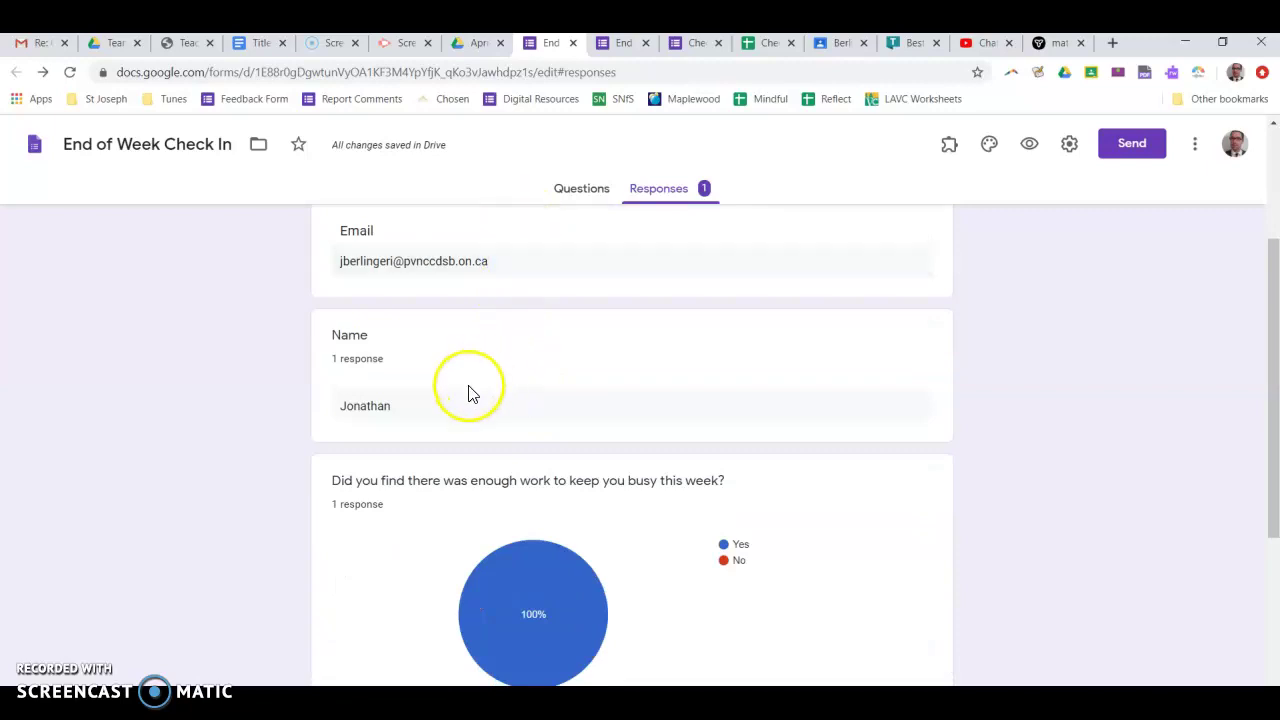
pyautogui.scroll(-2, 574, 442)
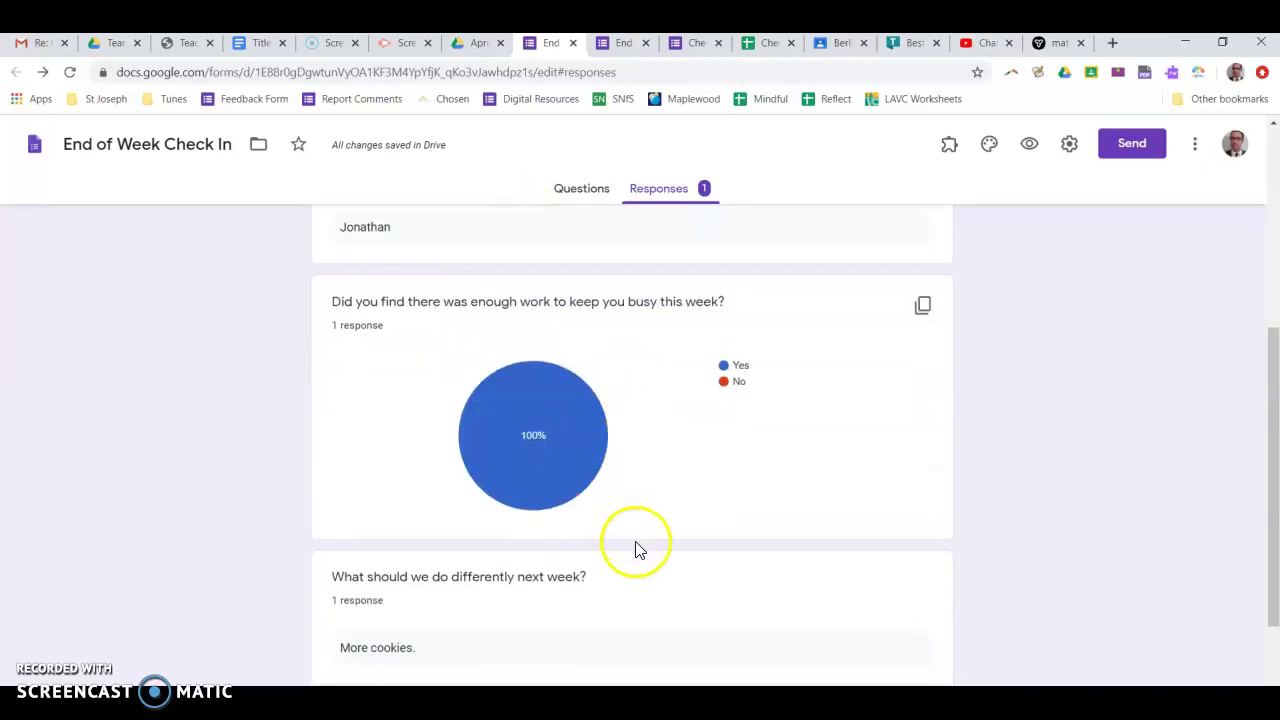
pyautogui.scroll(-1, 475, 630)
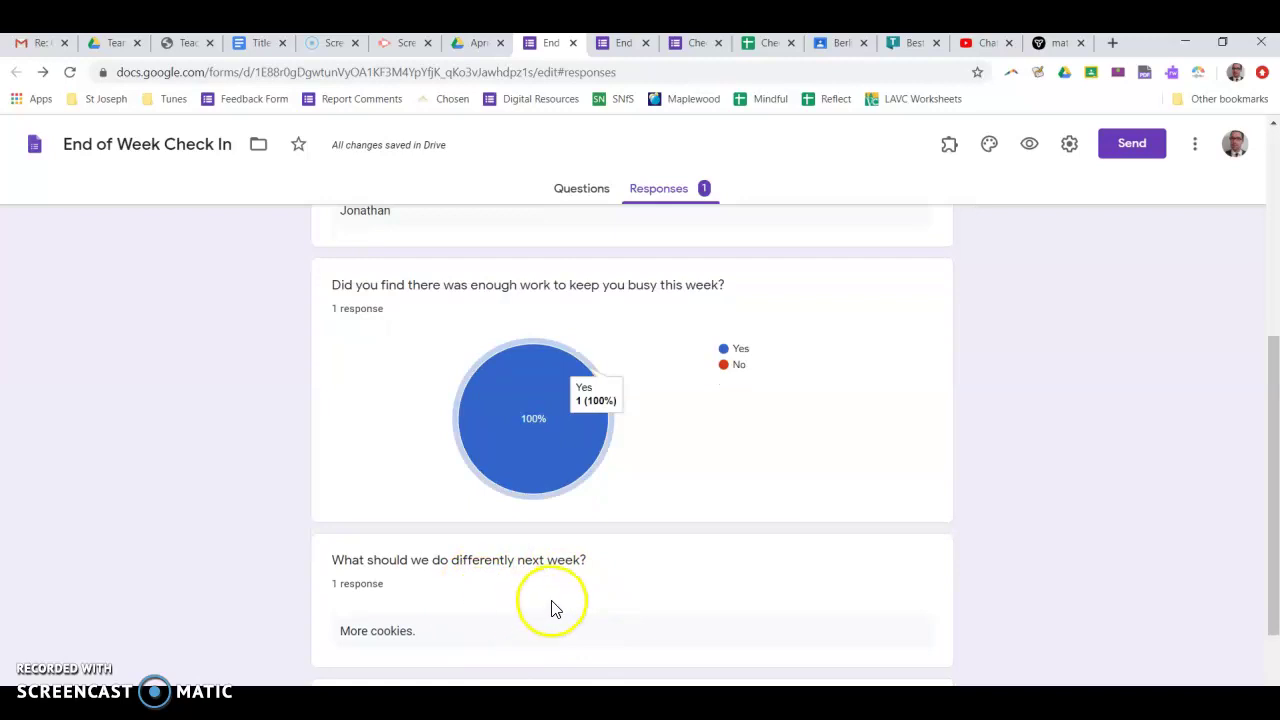
pyautogui.scroll(1, 692, 553)
pyautogui.scroll(1, 695, 555)
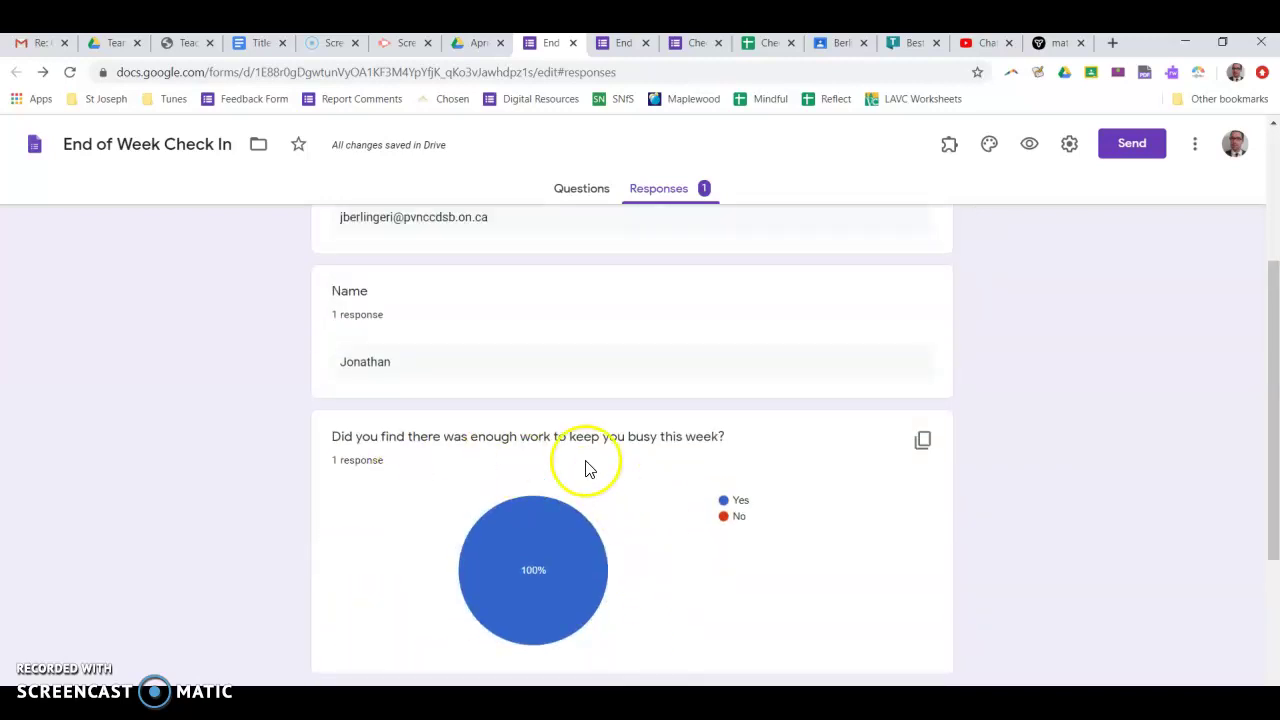
pyautogui.moveTo(566, 613)
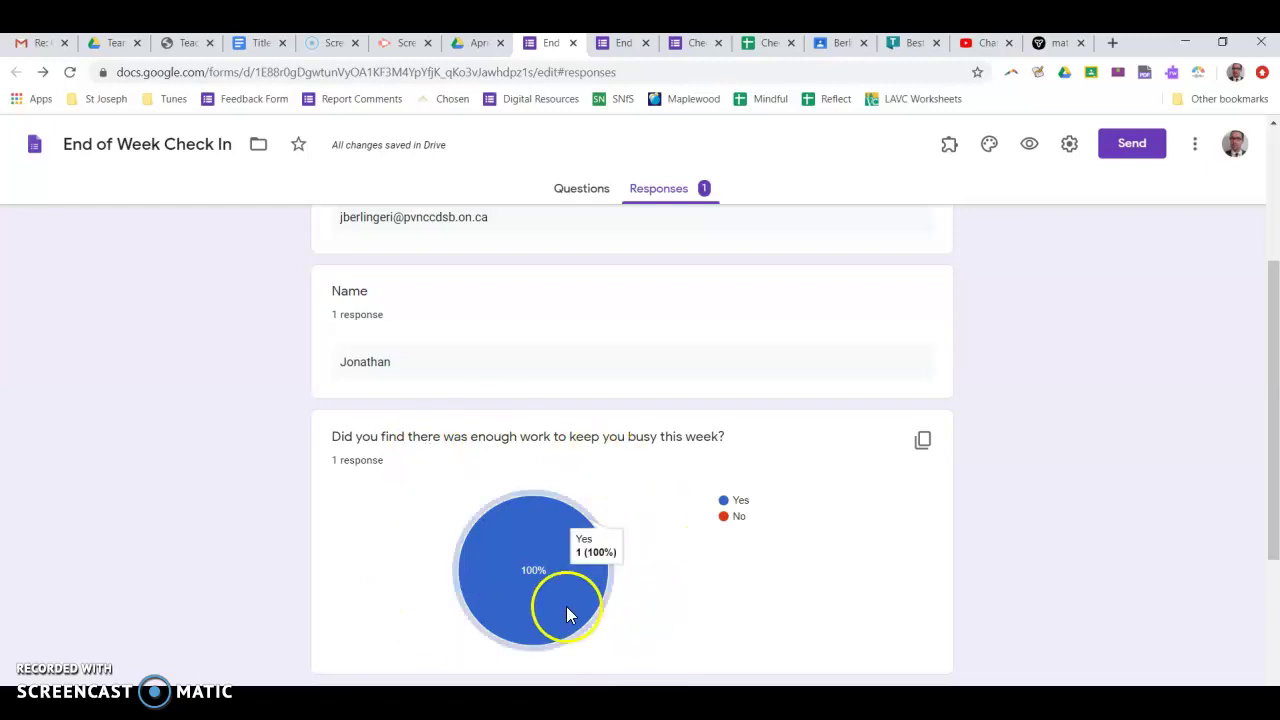
pyautogui.moveTo(569, 571)
pyautogui.scroll(2, 606, 500)
pyautogui.scroll(-1, 577, 509)
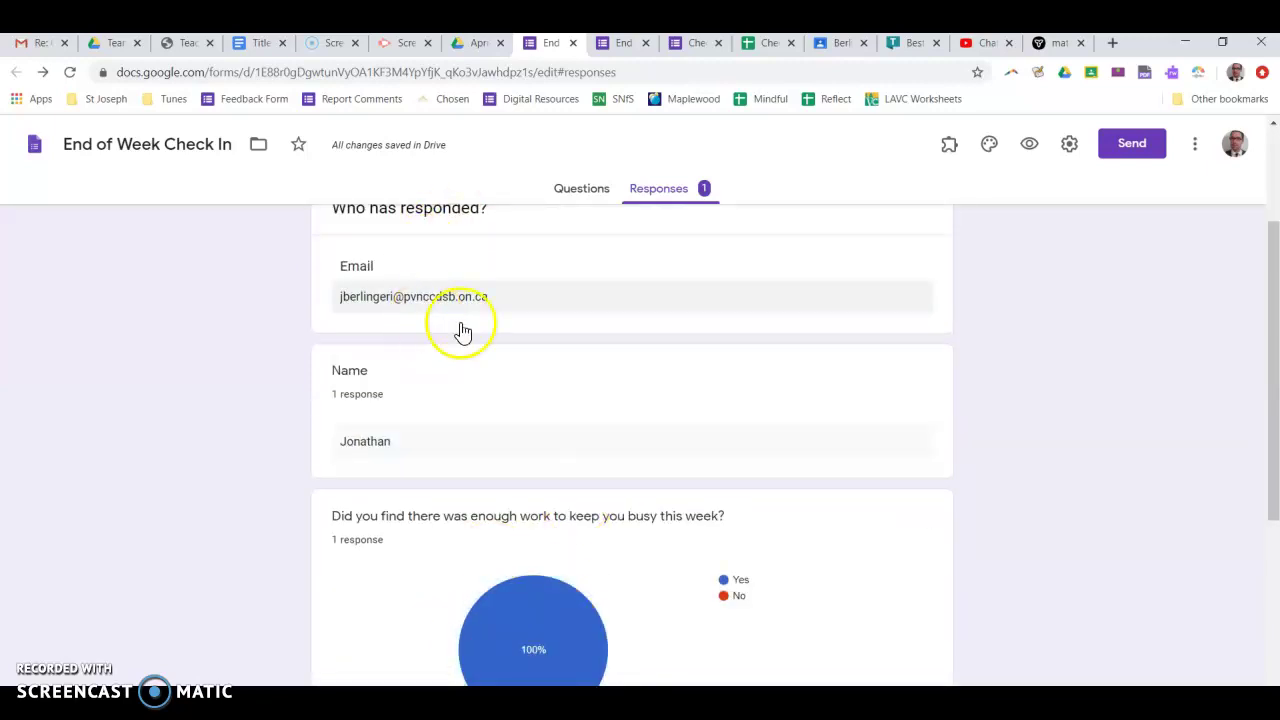
pyautogui.scroll(2, 591, 407)
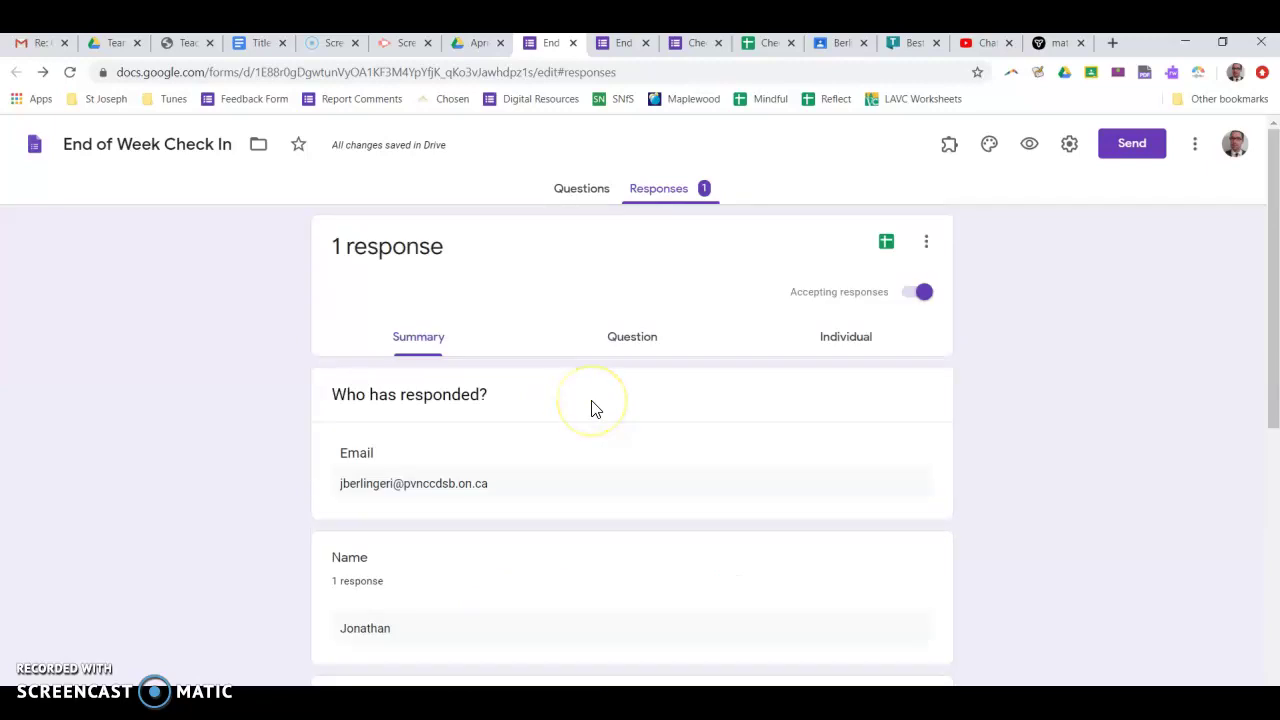
# Examine the responses by question and the answers in the individual submission
pyautogui.click(646, 340)
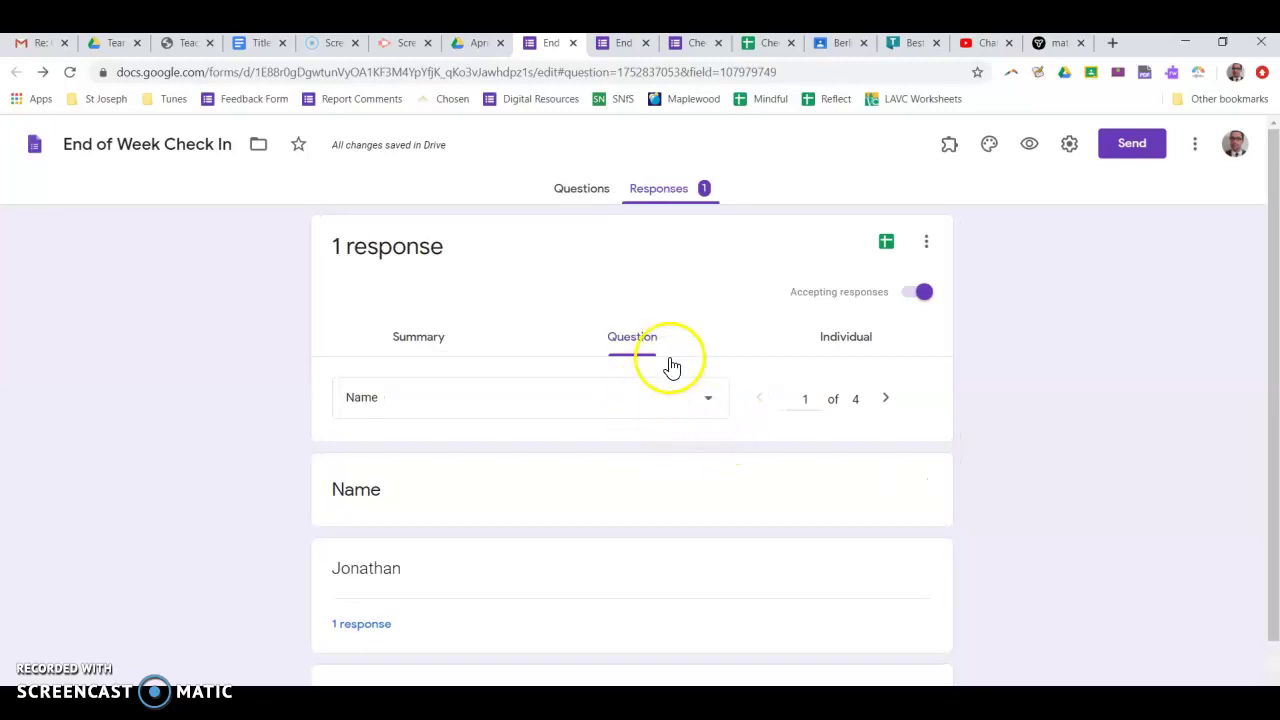
pyautogui.click(855, 343)
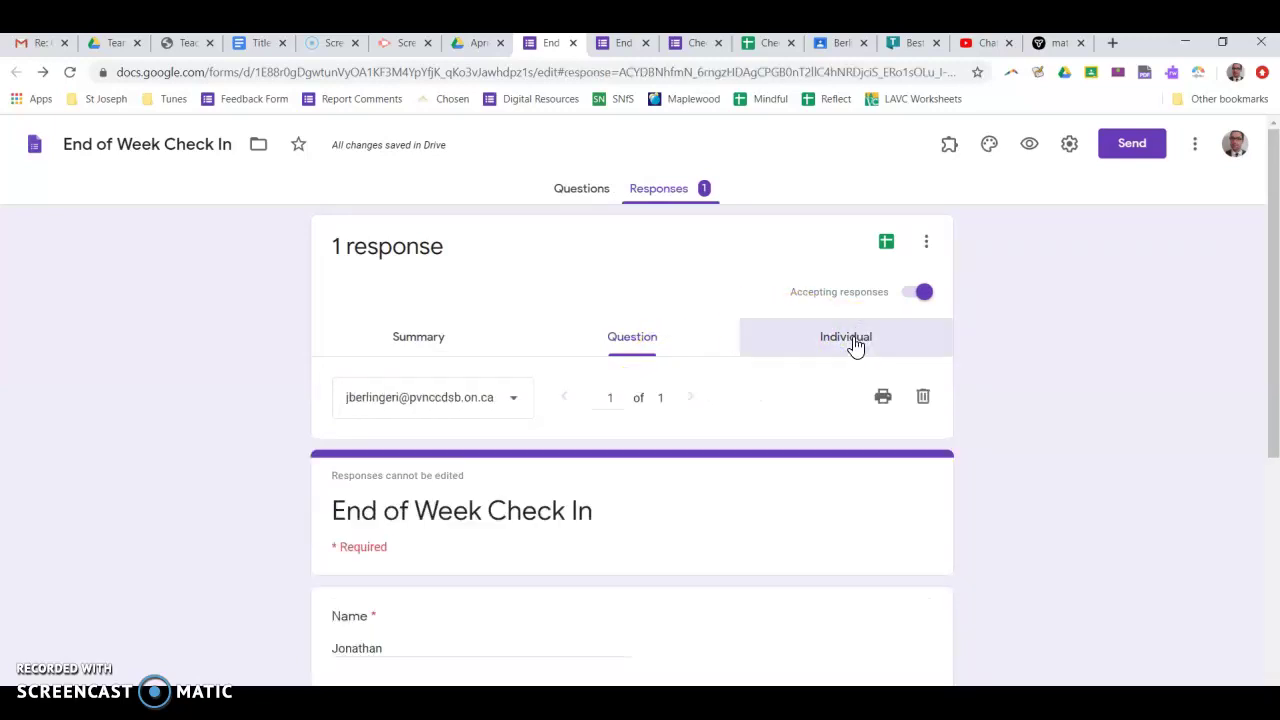
pyautogui.scroll(-3, 675, 497)
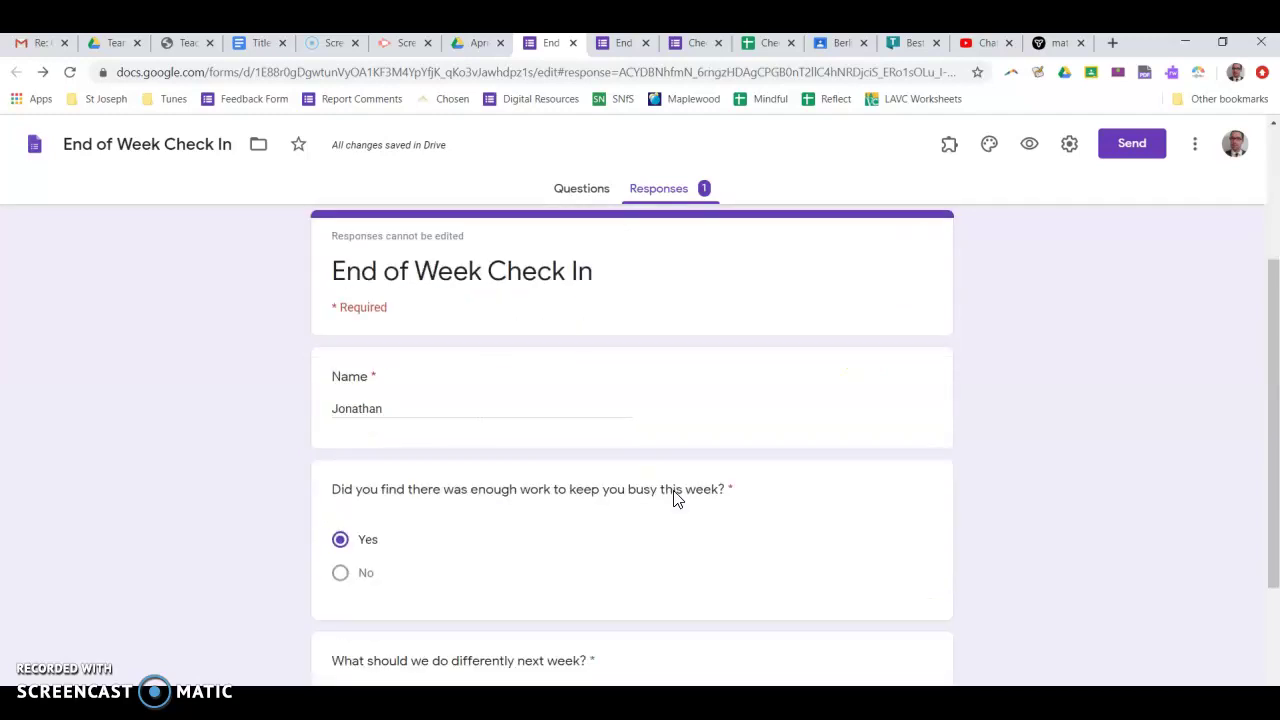
pyautogui.scroll(-2, 417, 437)
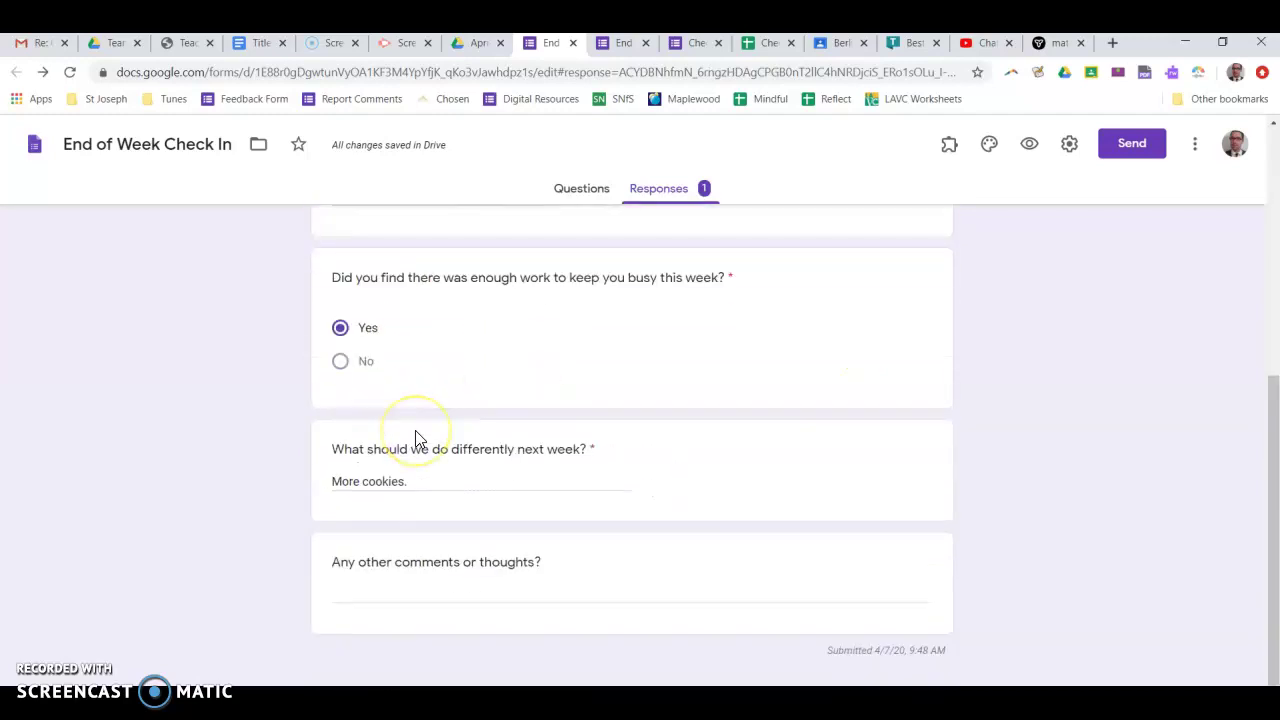
pyautogui.scroll(1, 416, 436)
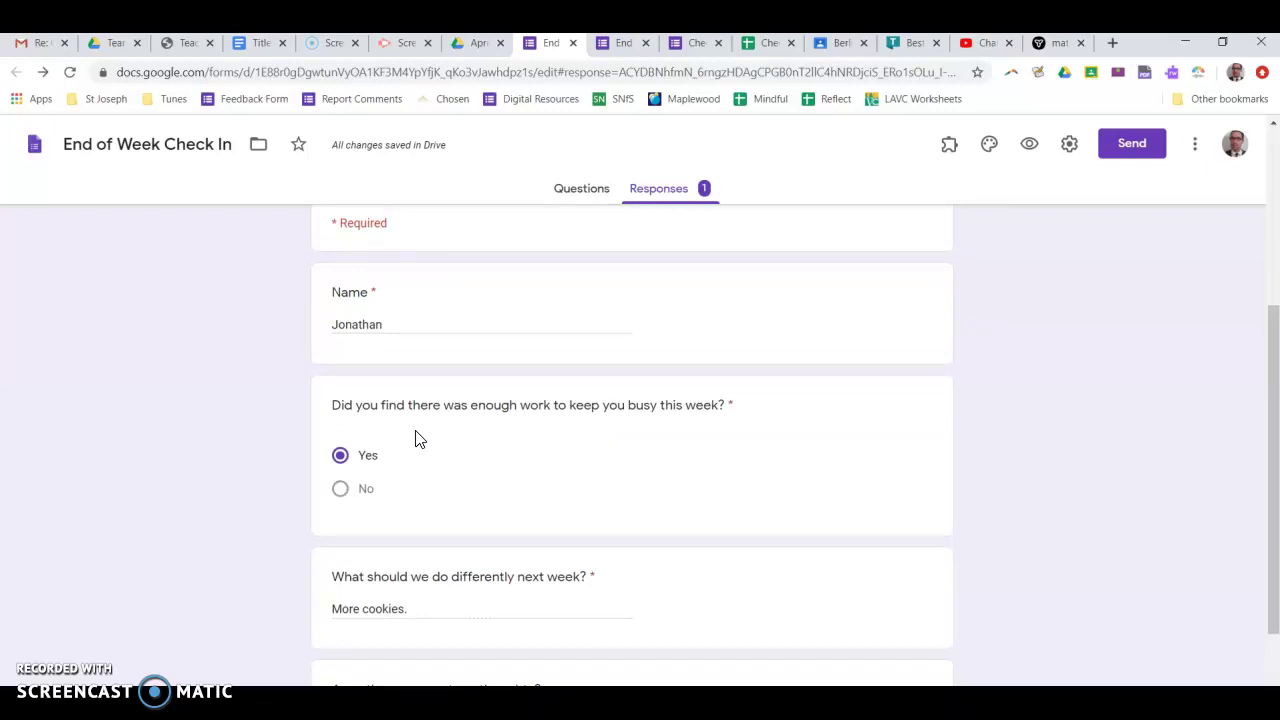
# Create a new response spreadsheet named End of Week Check In (Responses), check the form, and return to the spreadsheet
pyautogui.scroll(3, 417, 440)
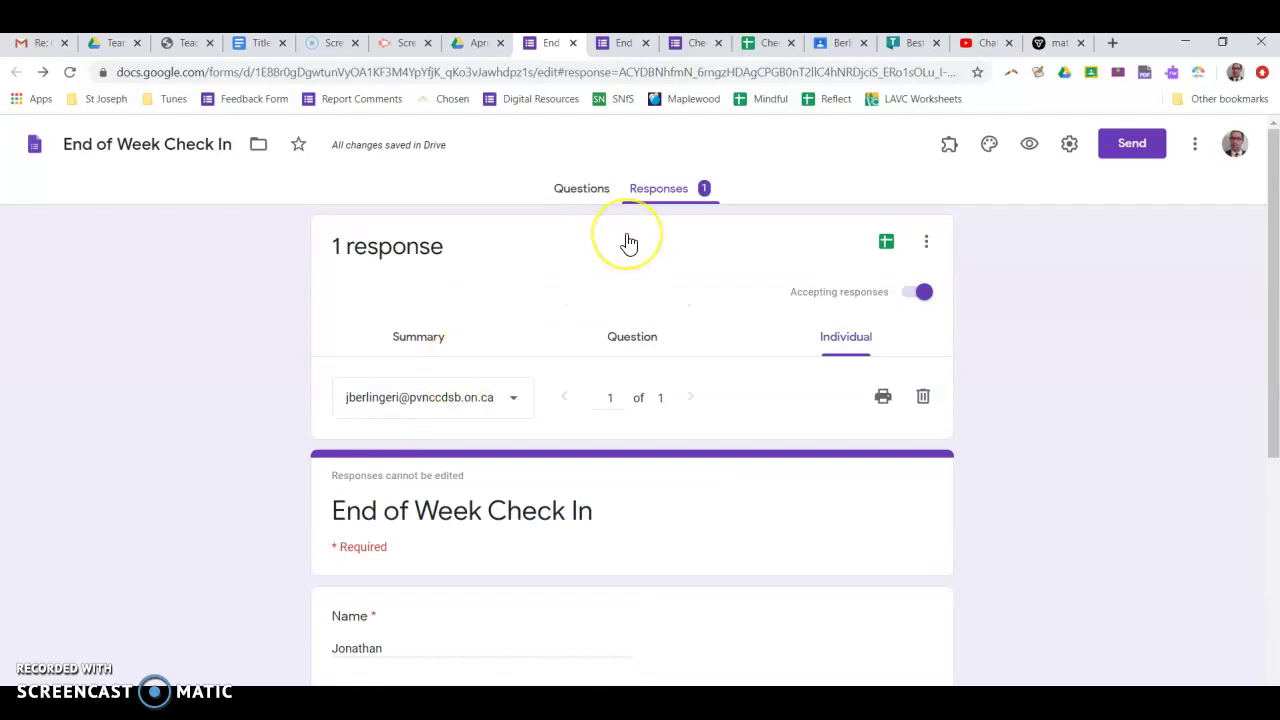
pyautogui.click(887, 247)
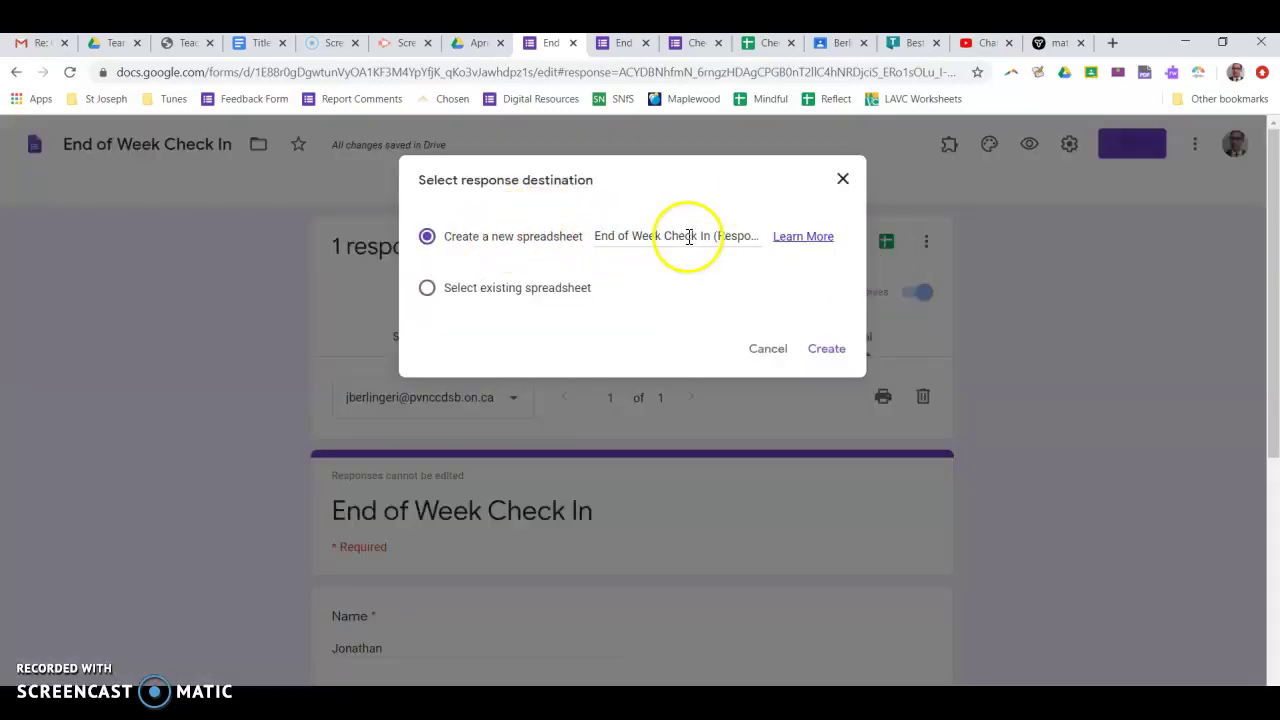
pyautogui.click(836, 360)
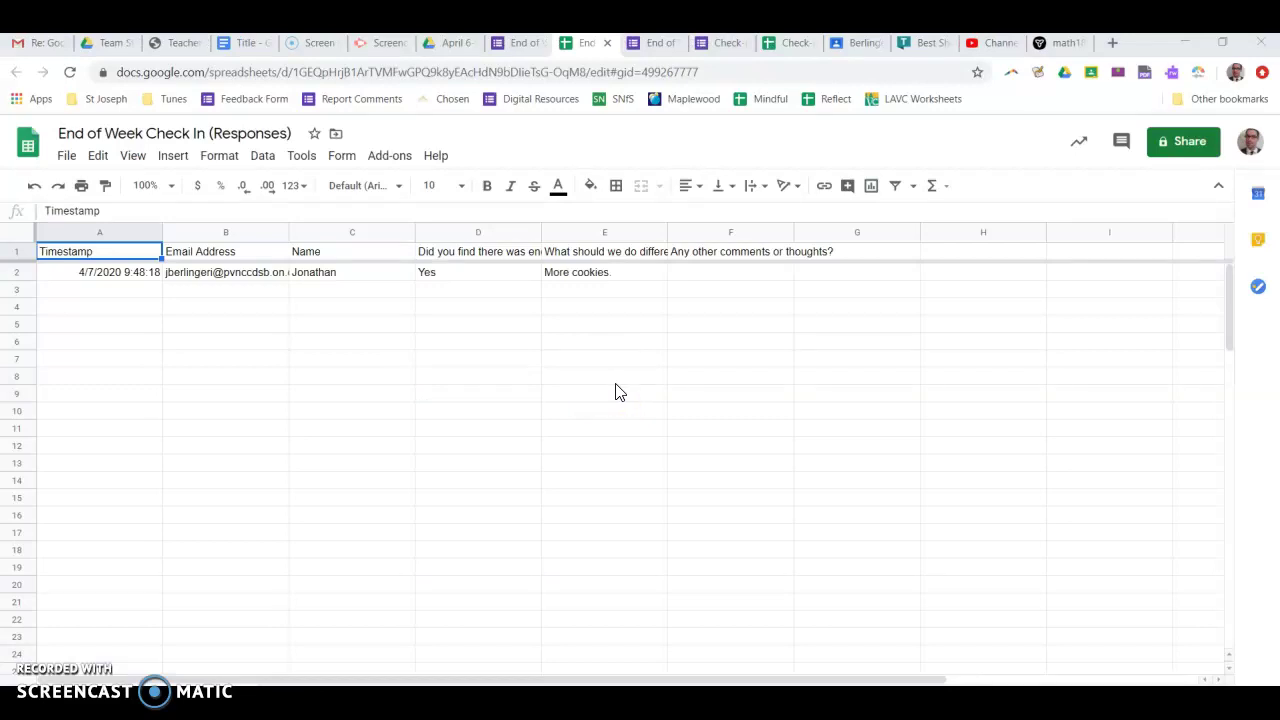
pyautogui.click(530, 43)
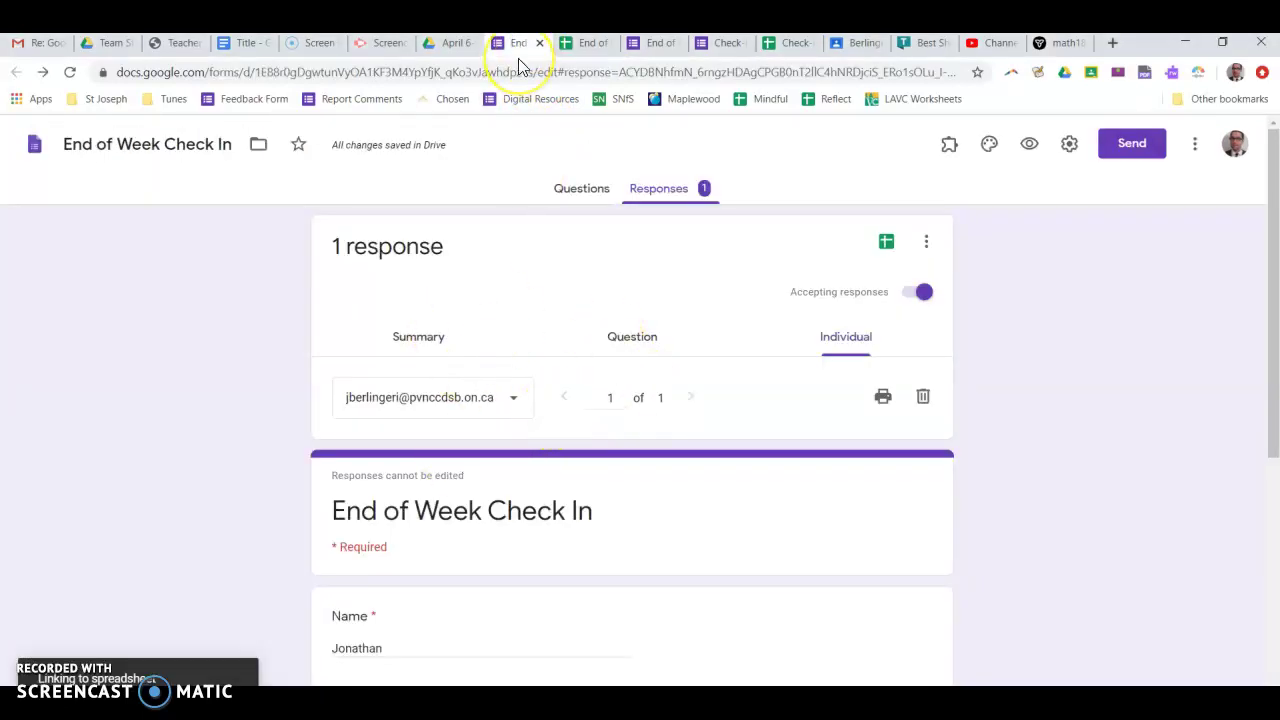
pyautogui.click(586, 43)
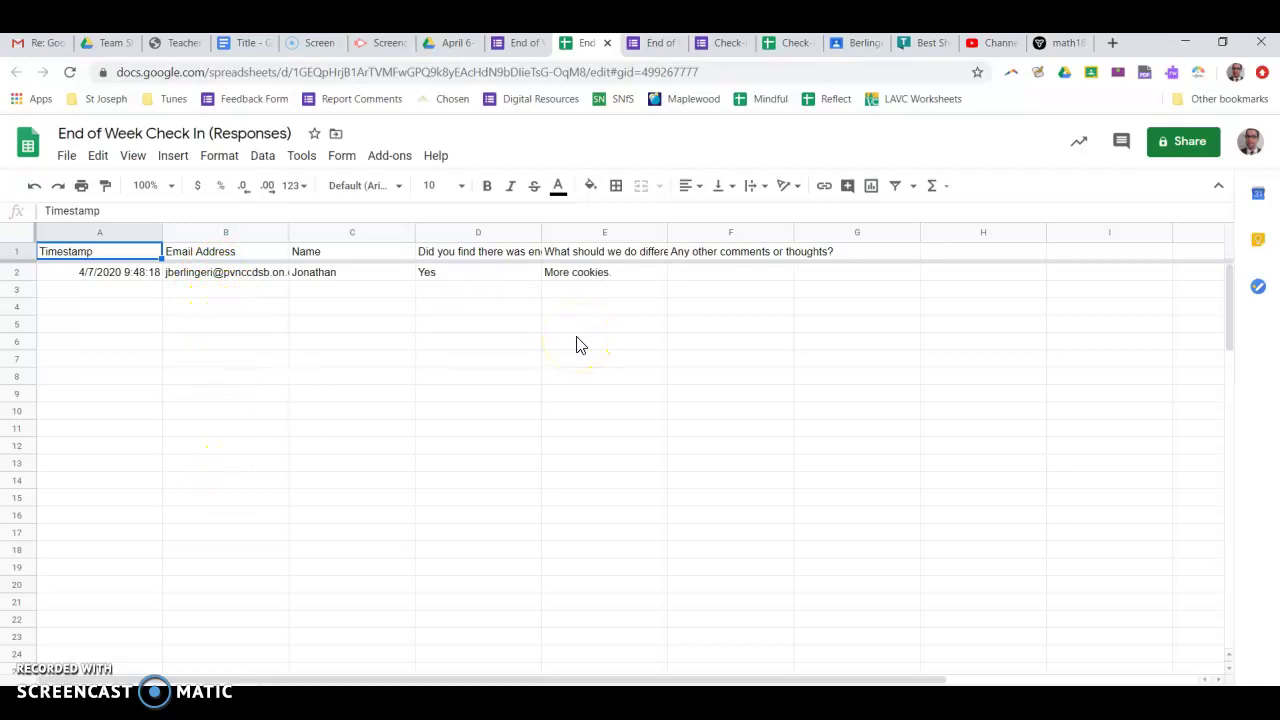
# Enter "This is a long comment - one that does not fit in the cell." in cell E3
pyautogui.click(612, 291)
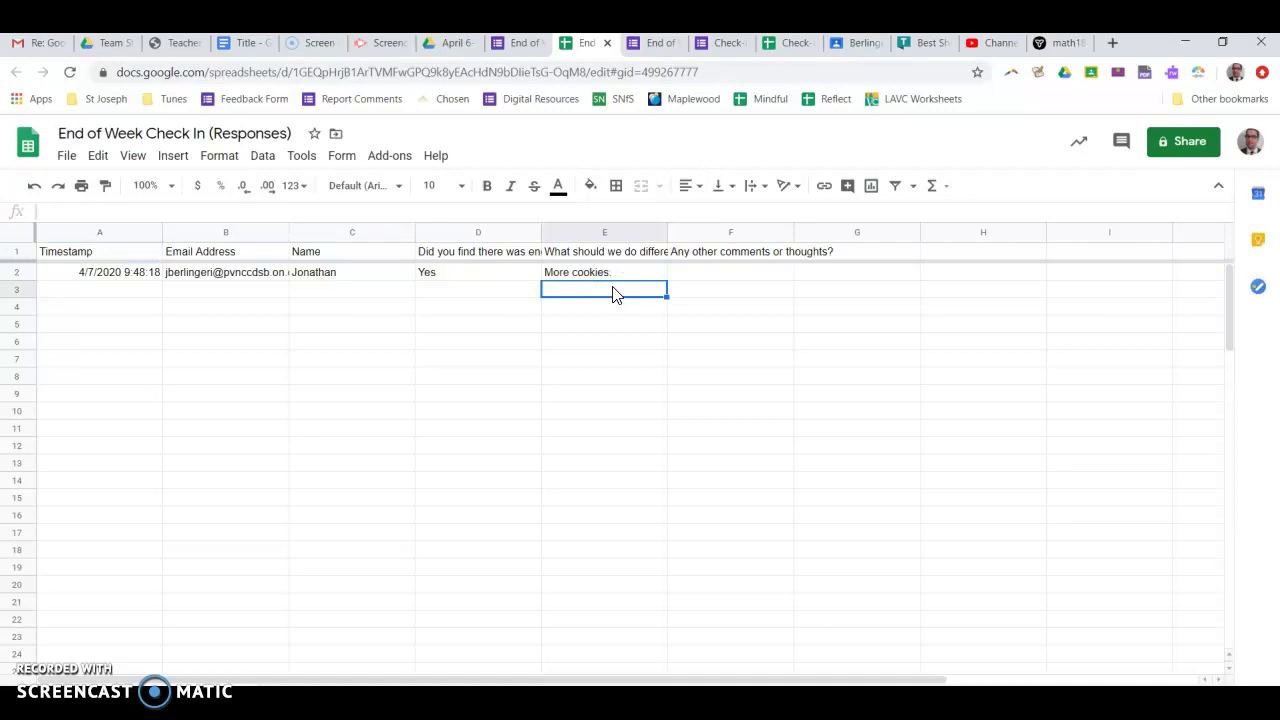
pyautogui.write('This is along')
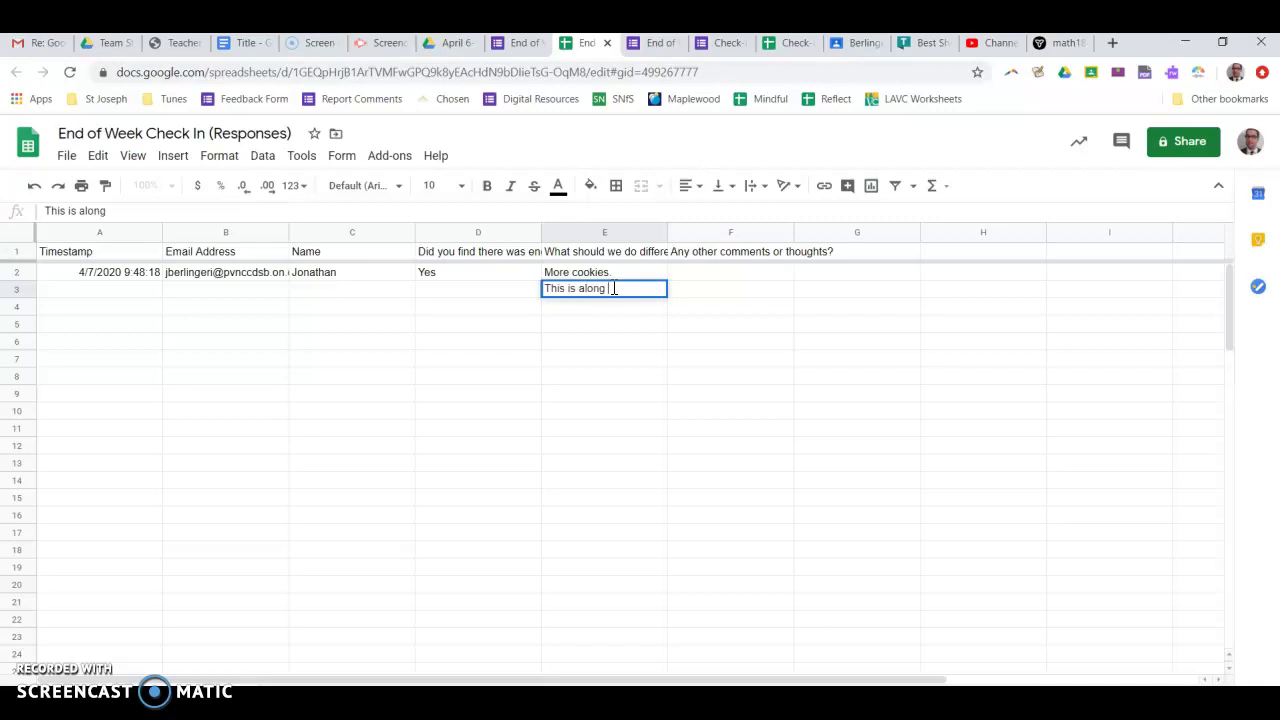
pyautogui.press('BackSpace')
pyautogui.press('BackSpace')
pyautogui.write('long comment')
pyautogui.write('s - ')
pyautogui.write('one that does not ')
pyautogui.write('fit int h')
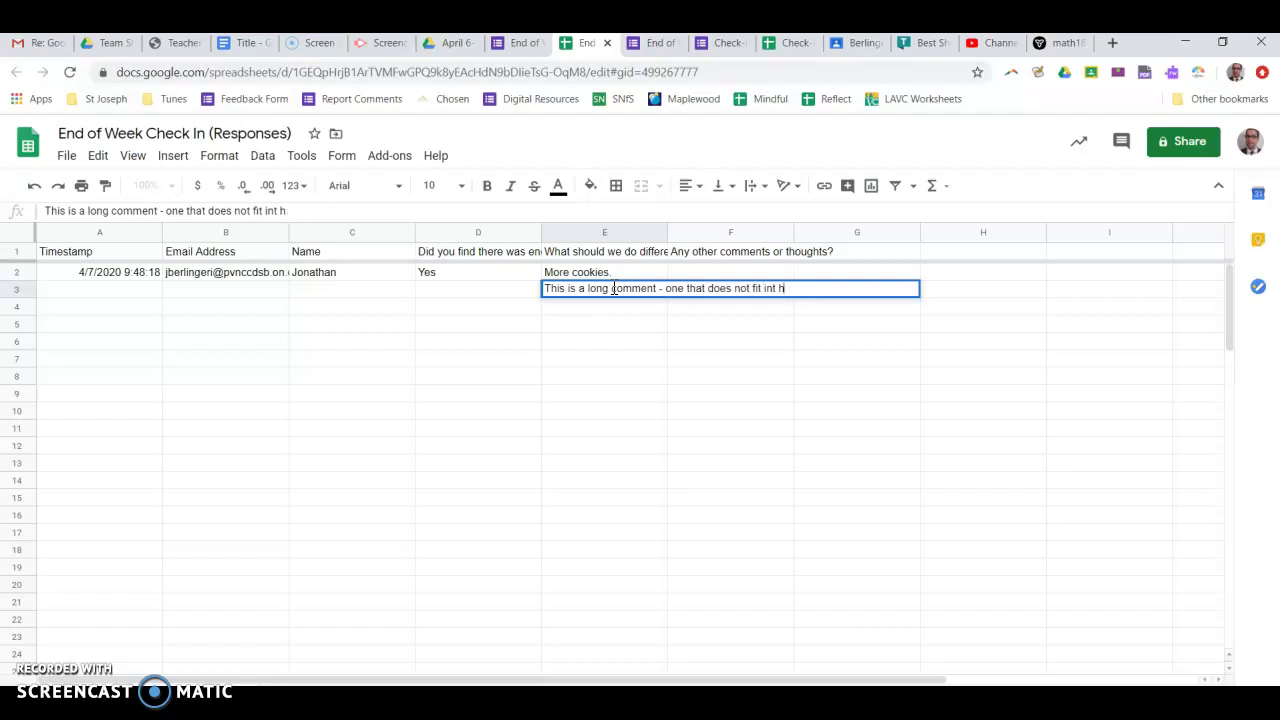
pyautogui.write('e celle cell.')
pyautogui.press('Return')
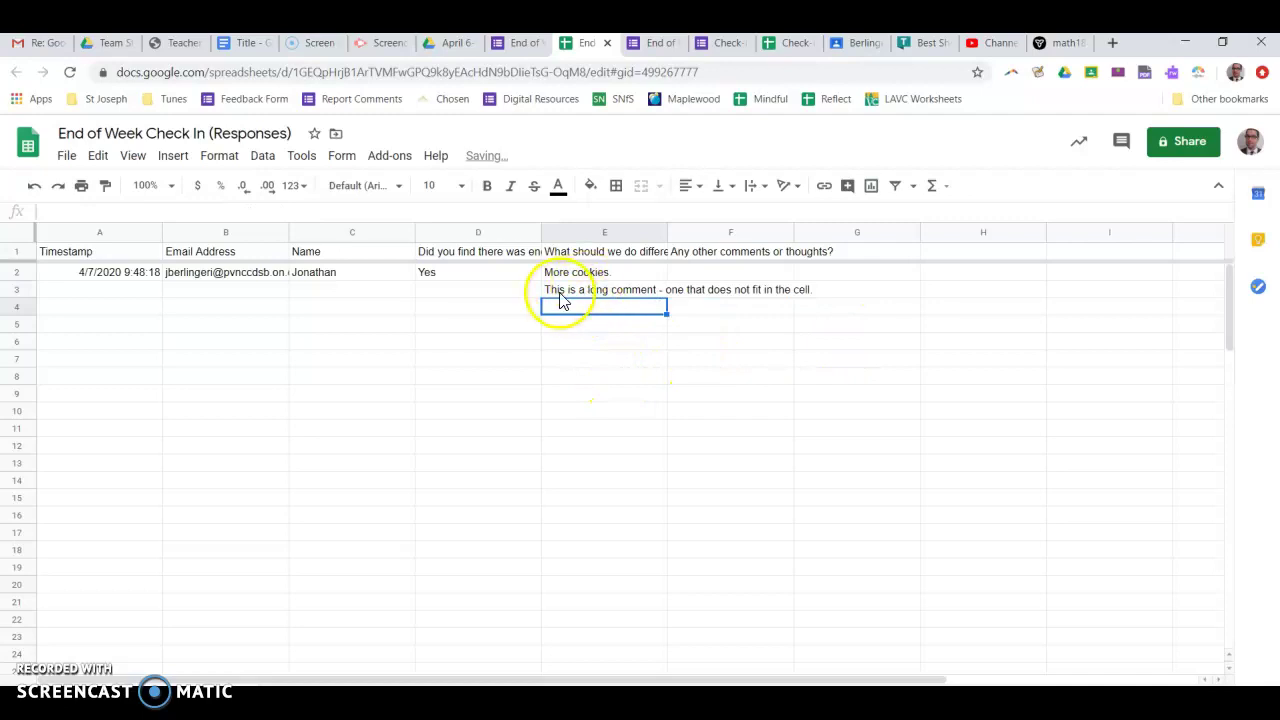
# Enter "This comment cuts it off." in cell F3 and widen column E slightly
pyautogui.click(718, 291)
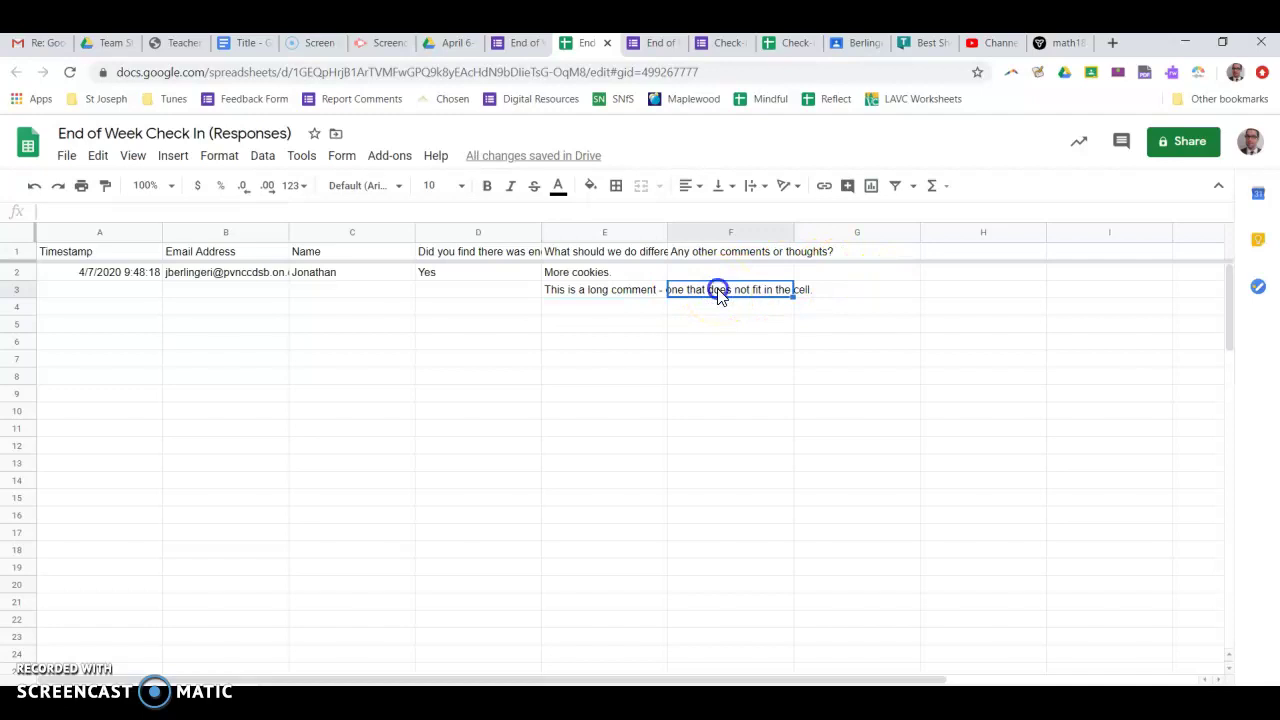
pyautogui.write('This ic')
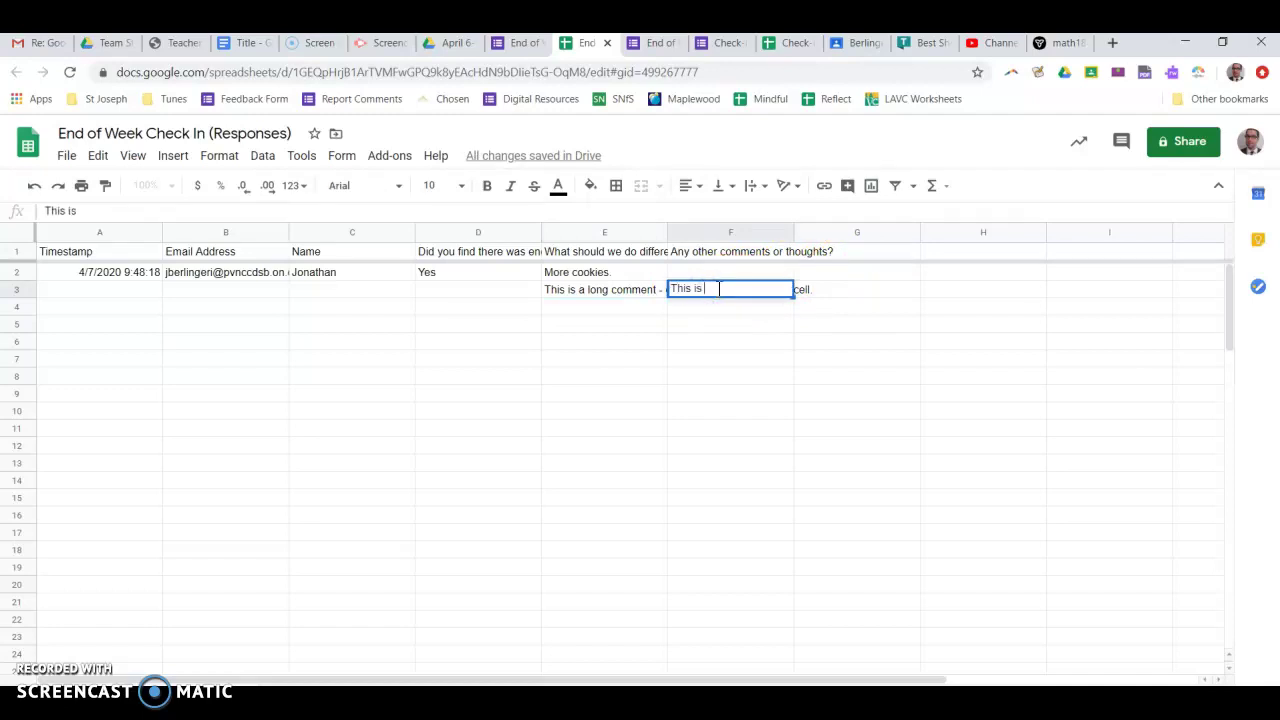
pyautogui.press('BackSpace')
pyautogui.write('comment cuts it off.')
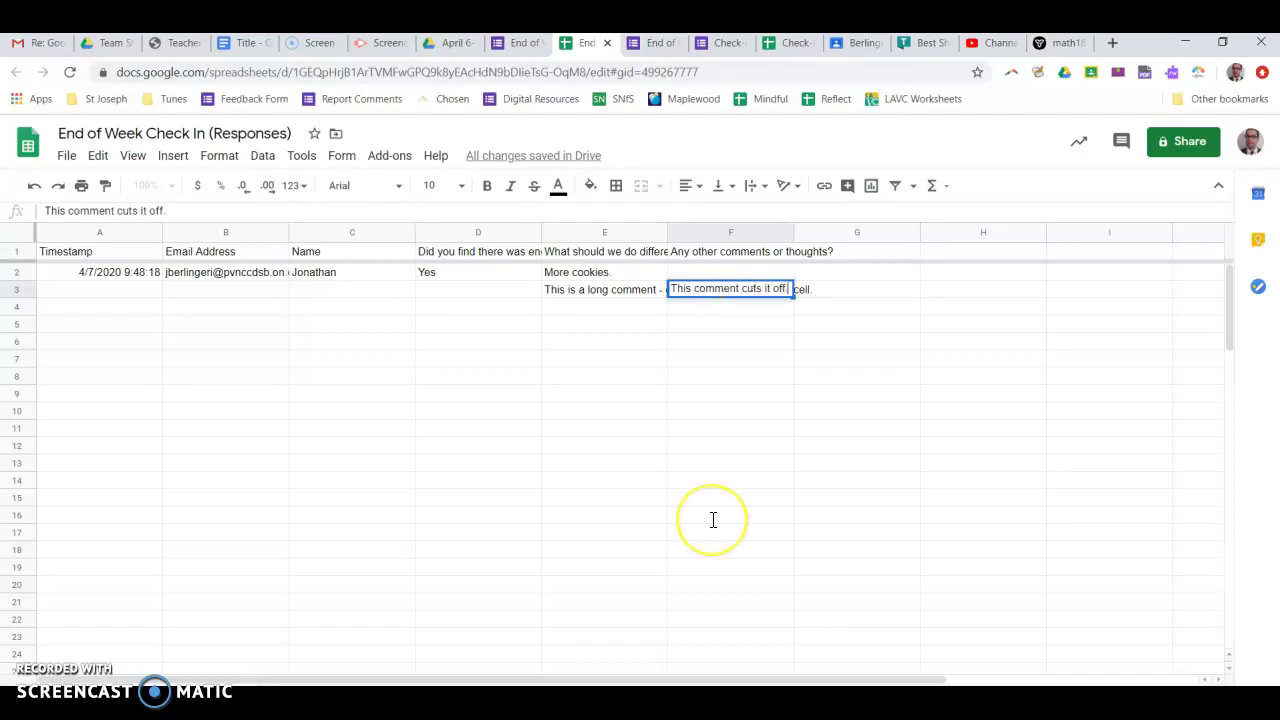
pyautogui.press('Return')
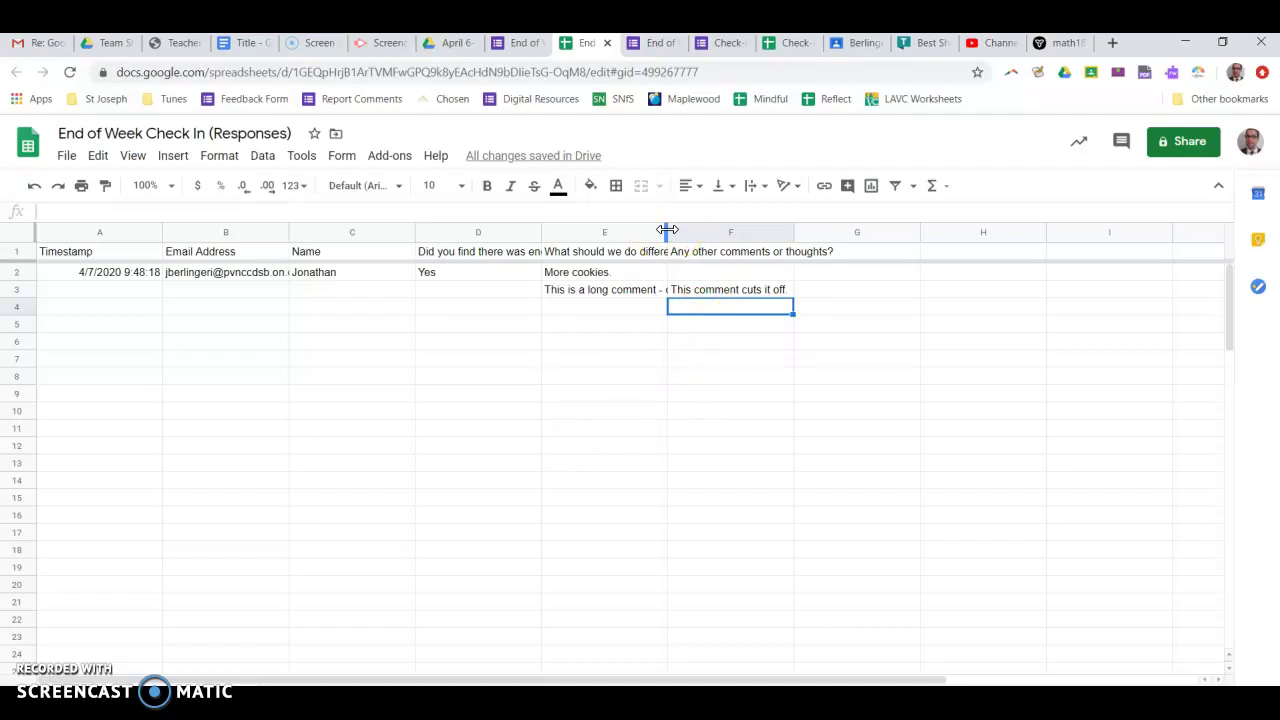
pyautogui.moveTo(667, 229)
pyautogui.mouseDown()
pyautogui.moveTo(792, 238)
pyautogui.moveTo(674, 235)
pyautogui.mouseUp()
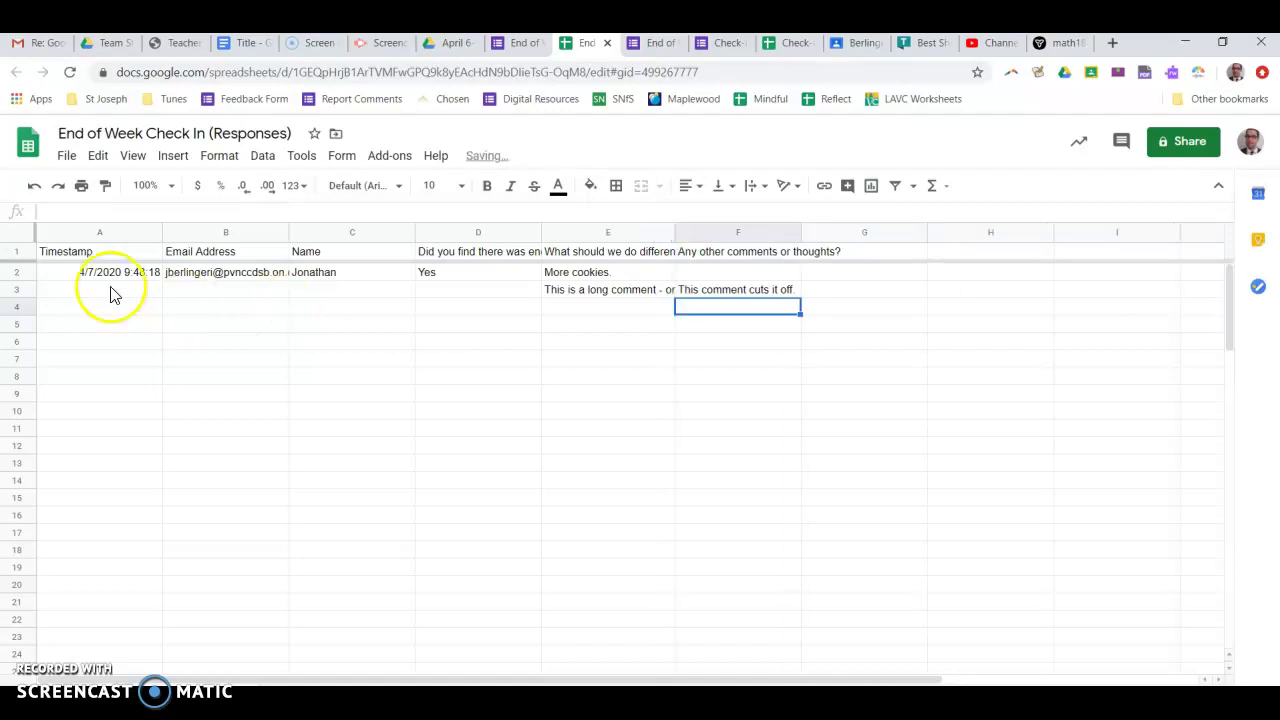
# Apply text wrapping to the whole response sheet and check the long comment in E3 and the rows below
pyautogui.click(17, 238)
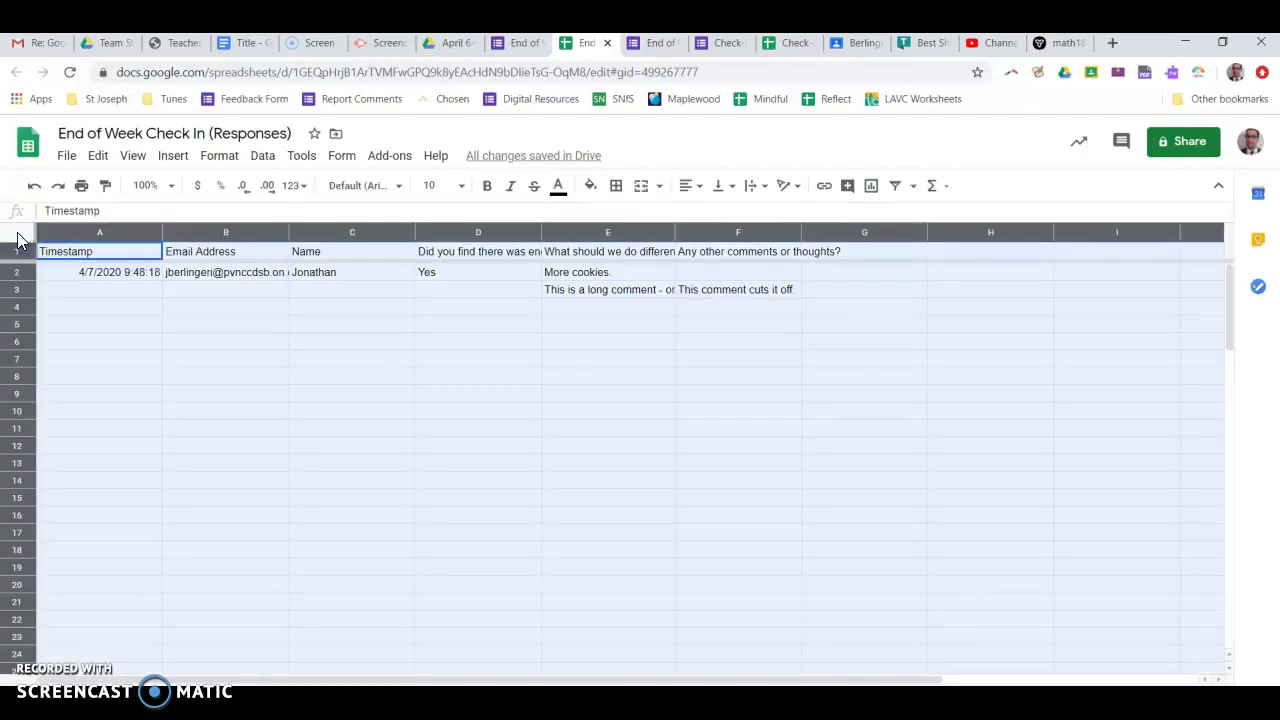
pyautogui.click(222, 158)
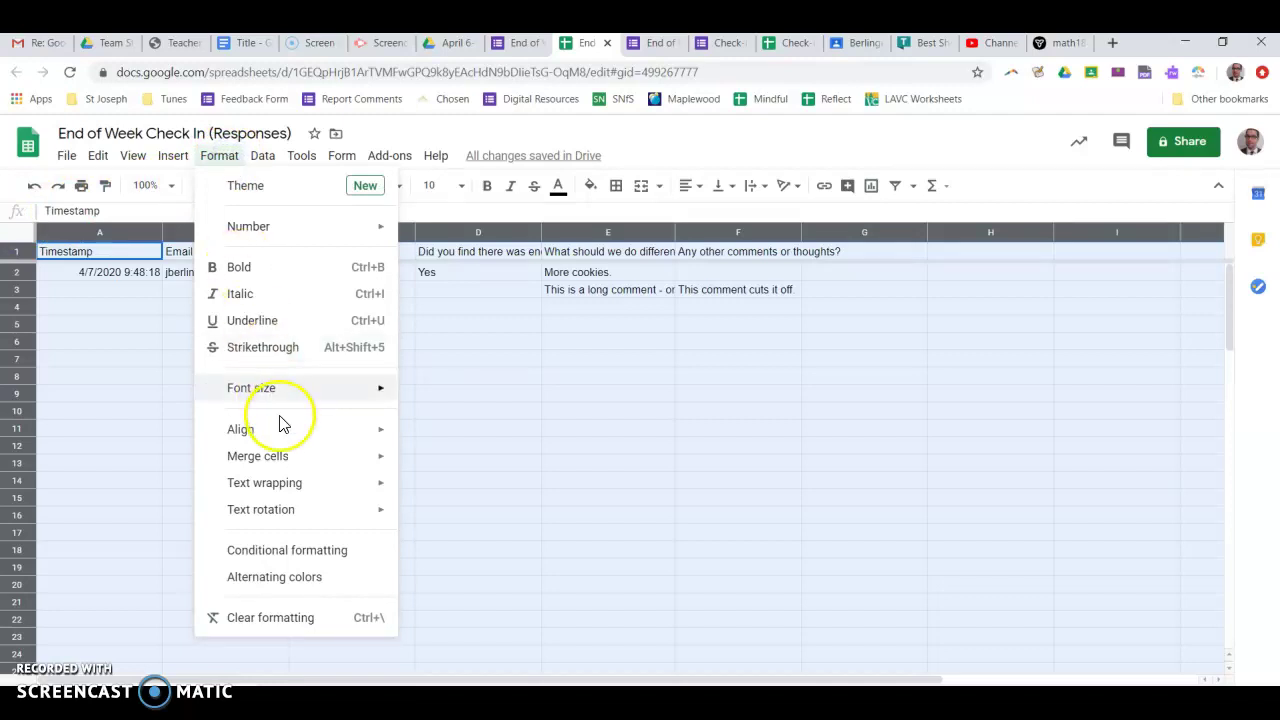
pyautogui.moveTo(300, 494)
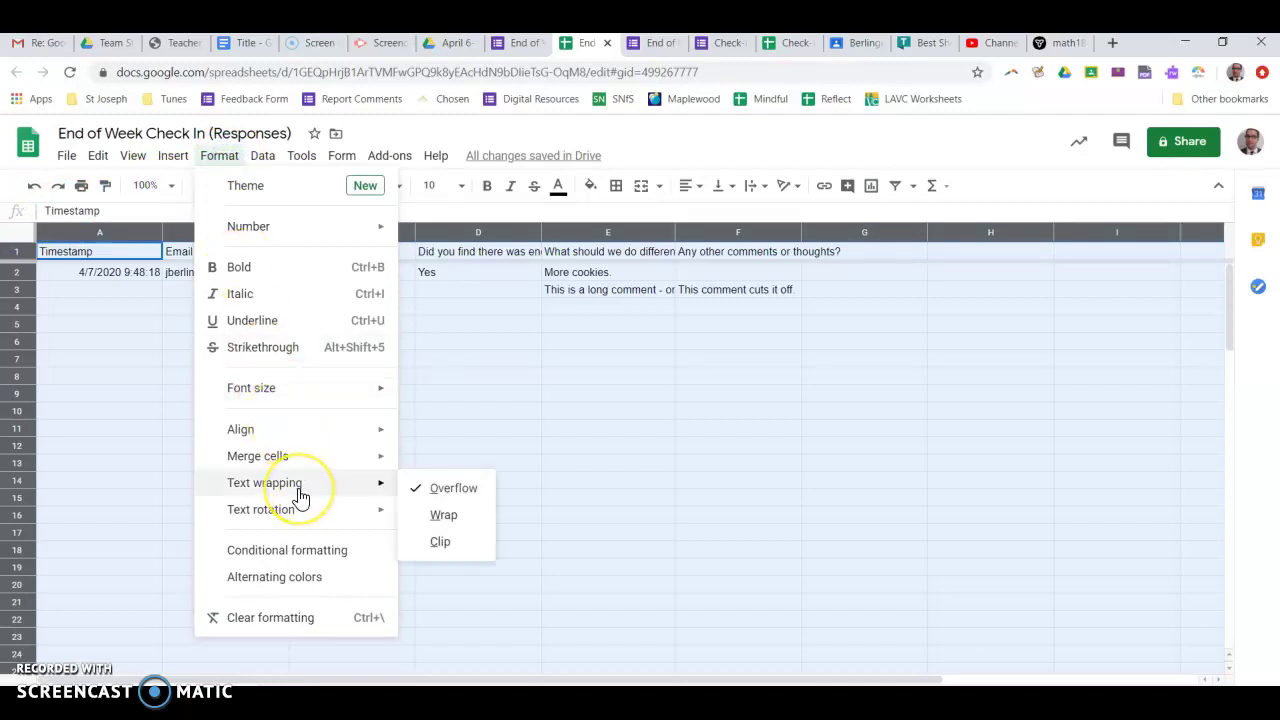
pyautogui.click(466, 527)
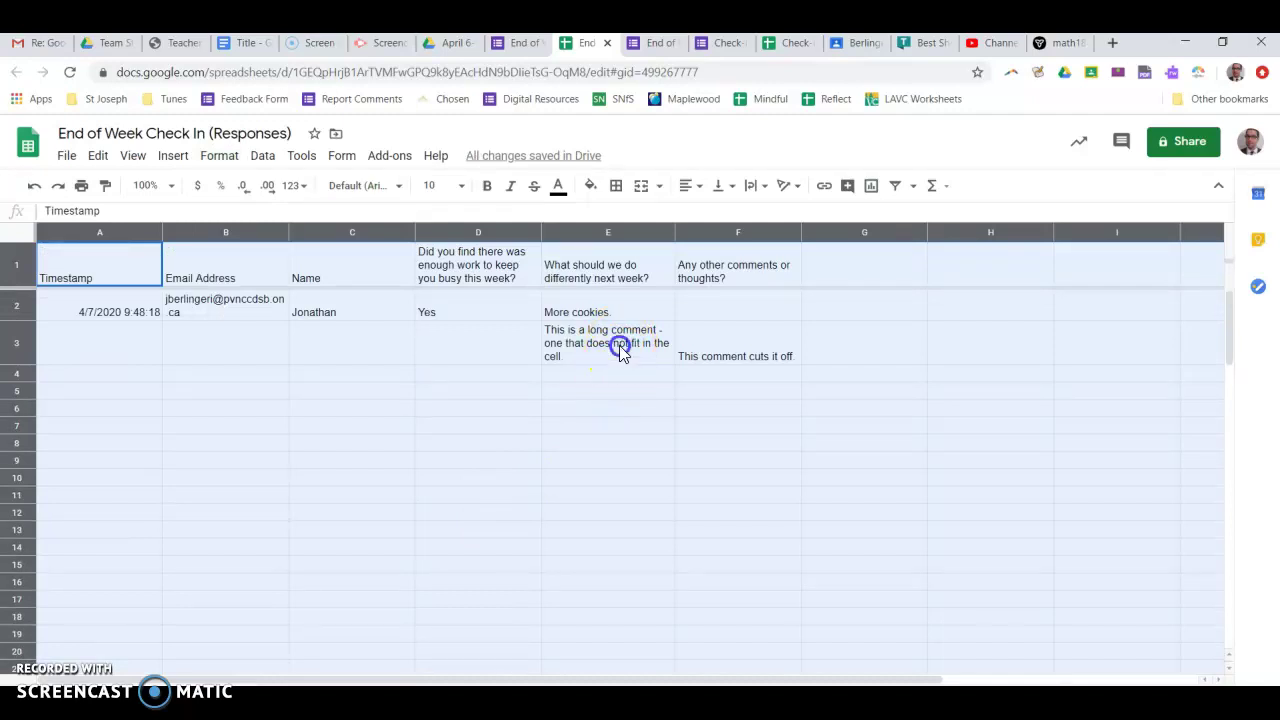
pyautogui.click(620, 348)
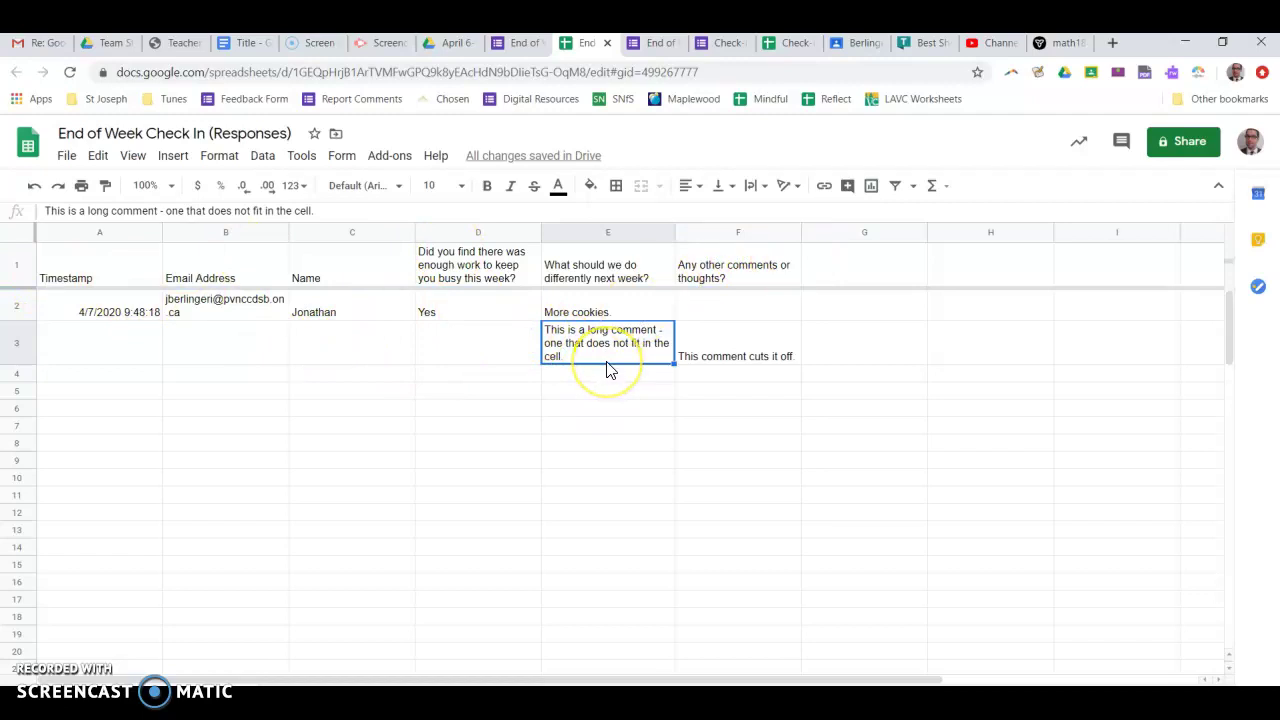
pyautogui.scroll(-8, 611, 370)
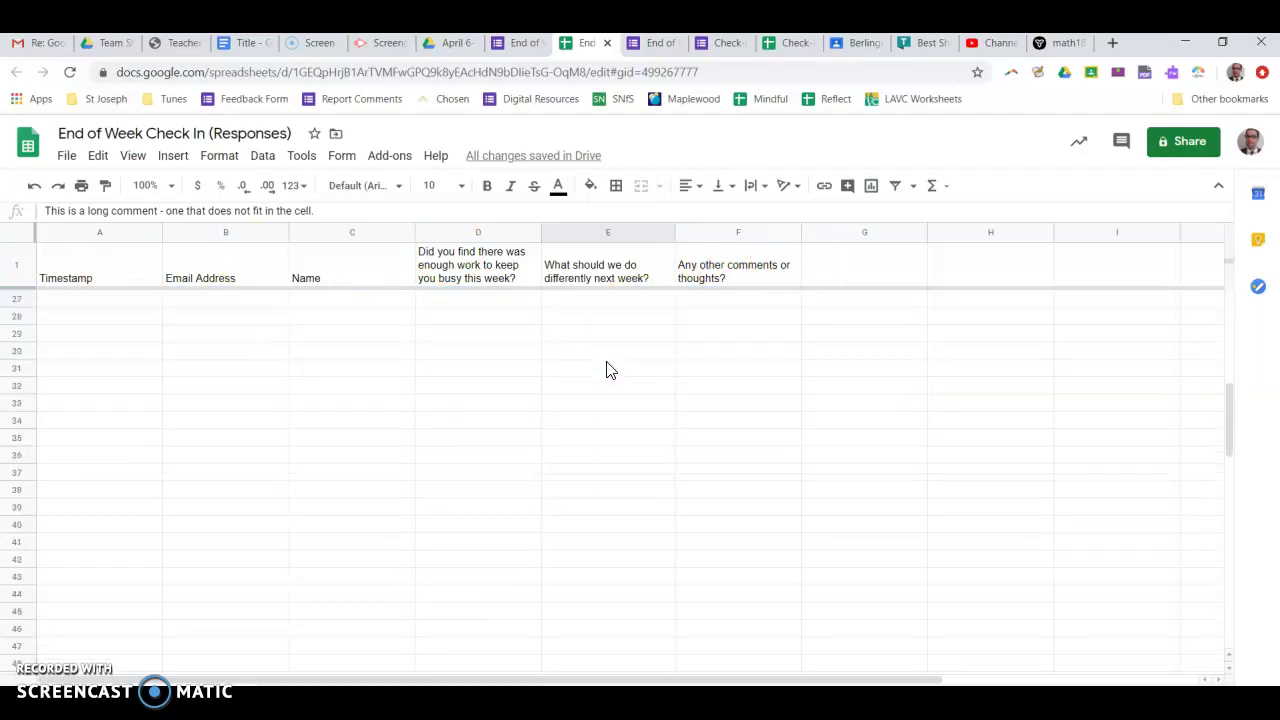
pyautogui.scroll(1, 580, 388)
pyautogui.scroll(3, 576, 391)
pyautogui.scroll(3, 576, 392)
pyautogui.scroll(2, 577, 392)
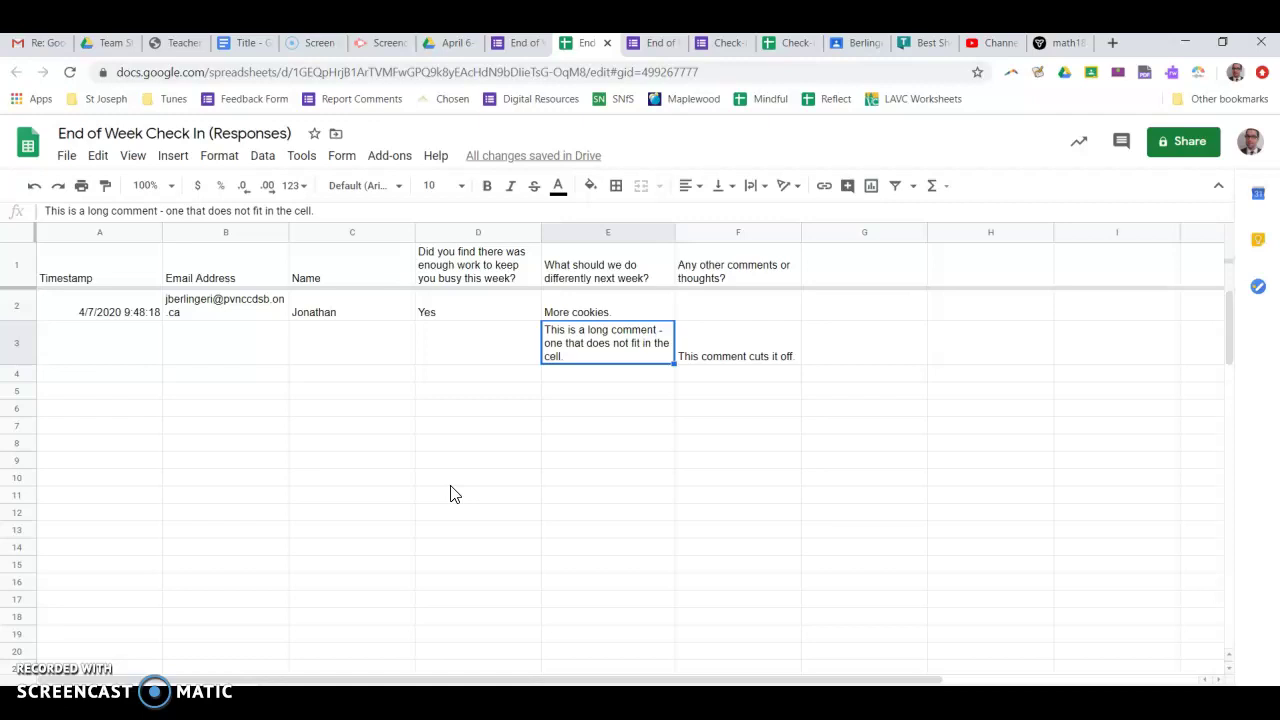
# Look over the April 6-9 folder in Google Drive and return to the questions of the End of Week Check In form
pyautogui.click(455, 43)
pyautogui.click(732, 610)
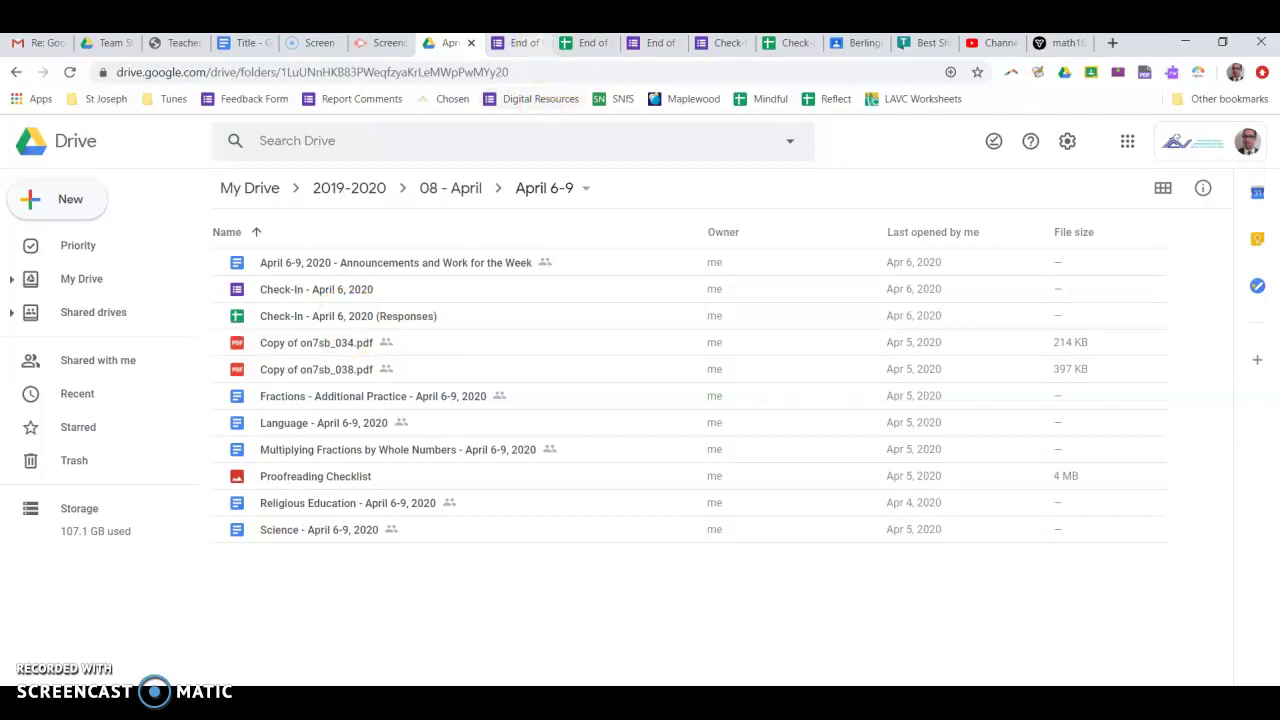
pyautogui.click(523, 43)
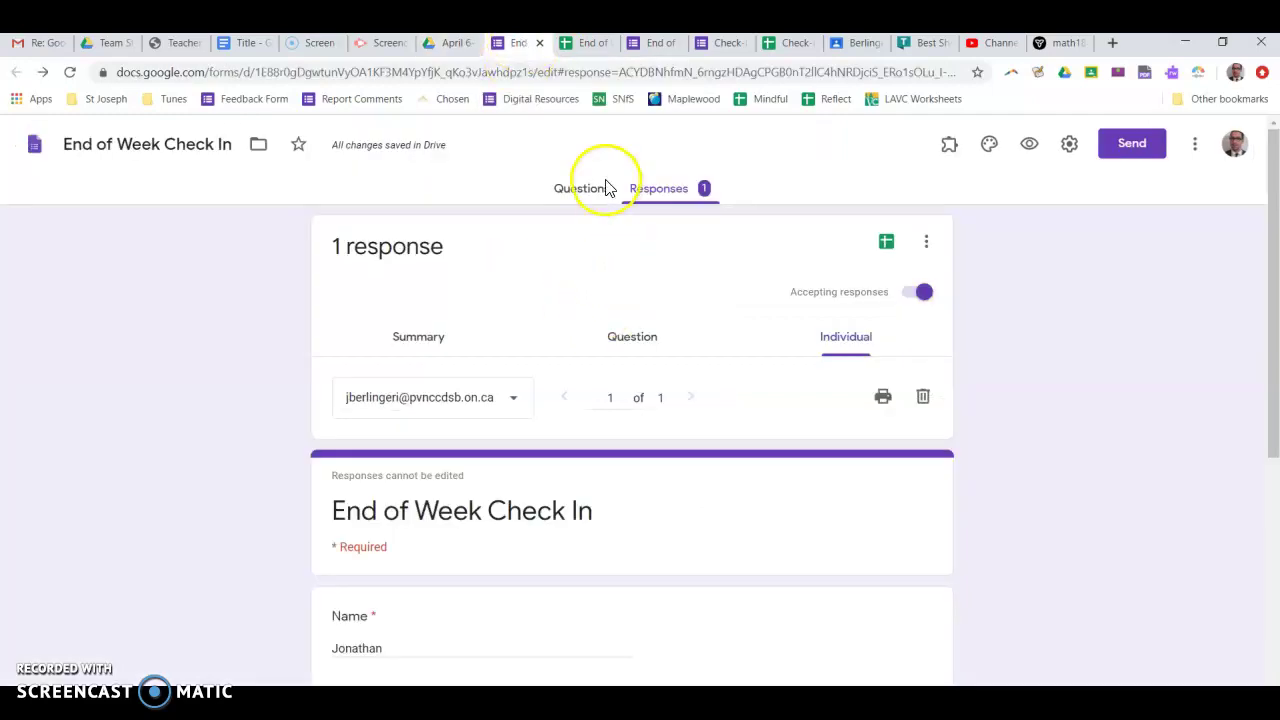
pyautogui.click(579, 195)
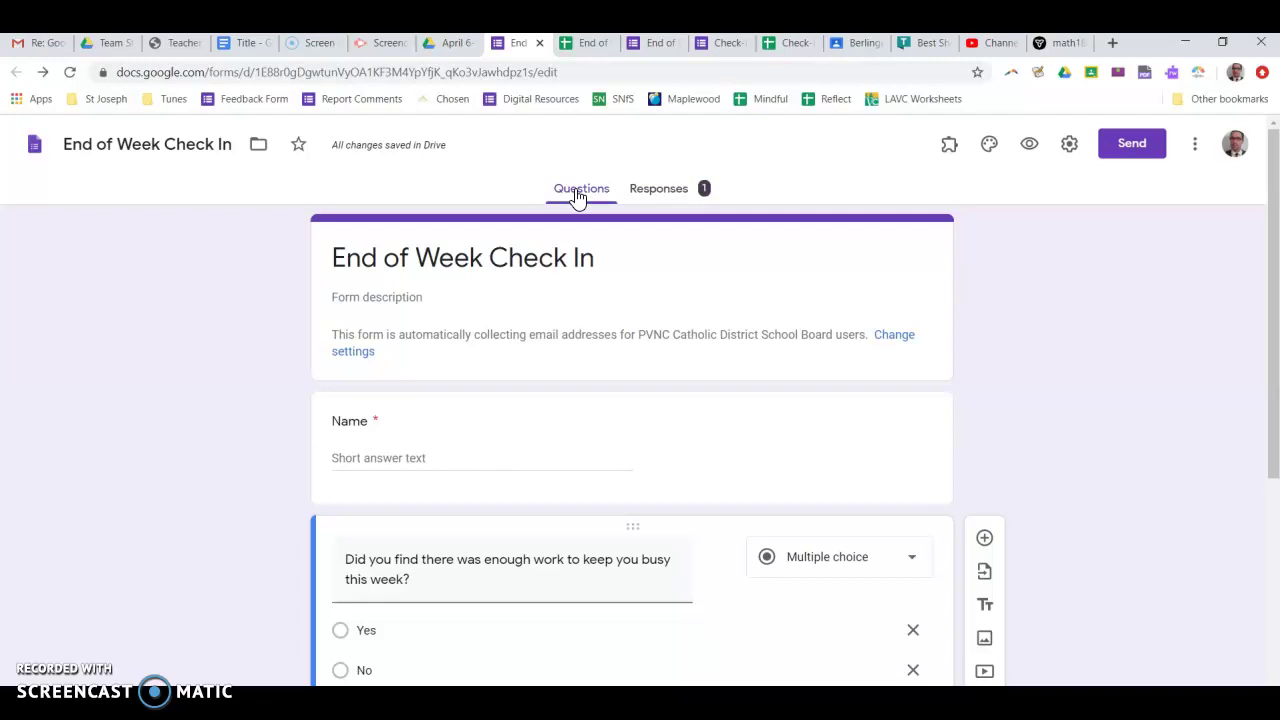
pyautogui.click(643, 196)
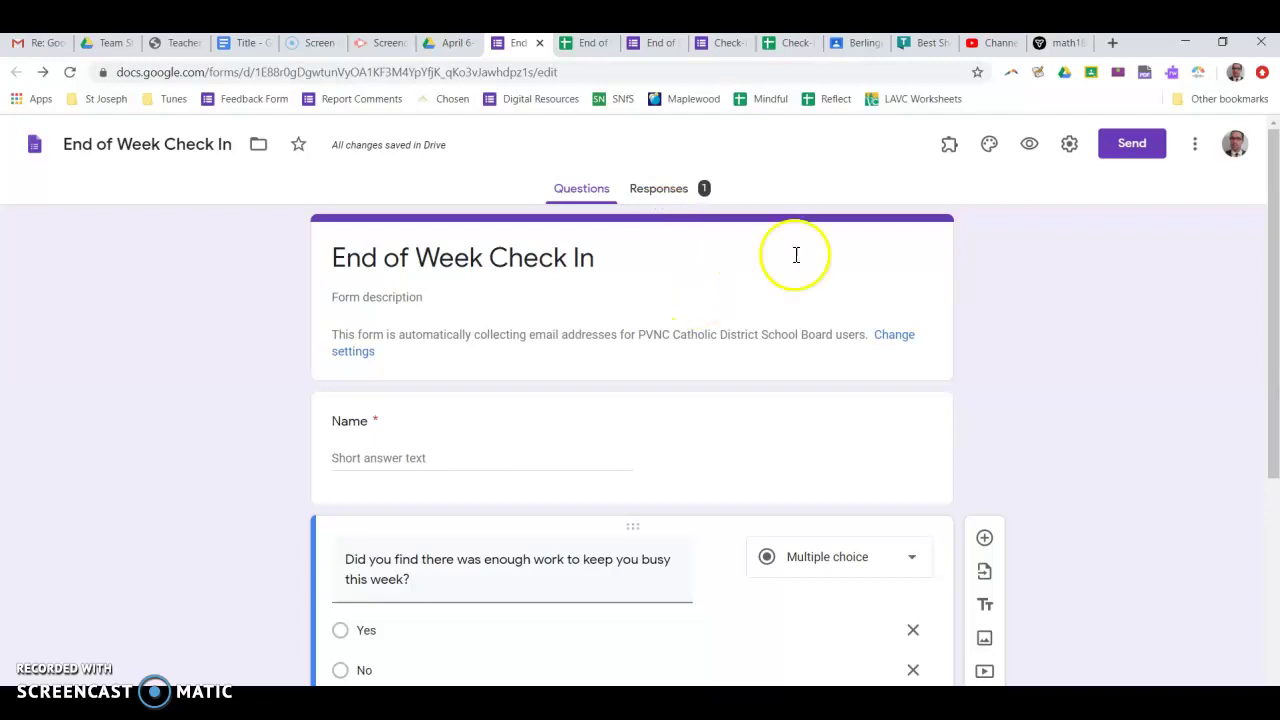
# Preview the form, copy the web address of its live version, and return to the form editor
pyautogui.click(1029, 148)
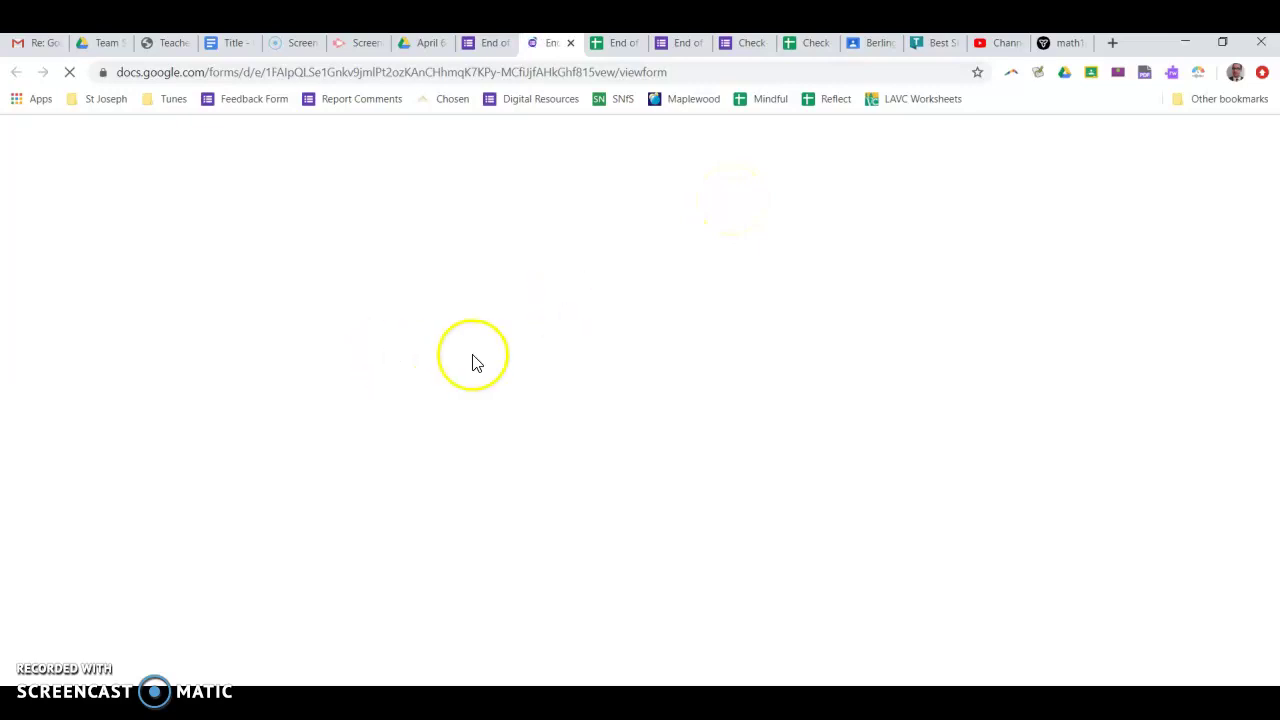
pyautogui.click(337, 70)
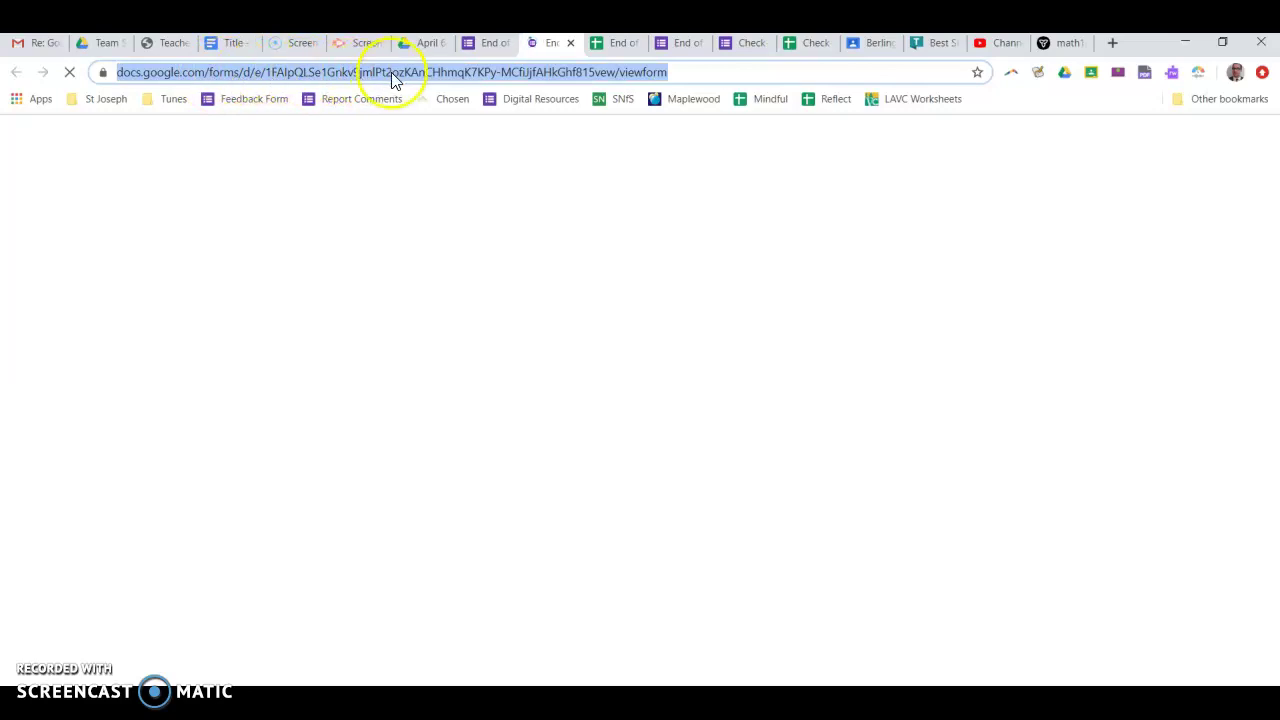
pyautogui.rightClick(354, 74)
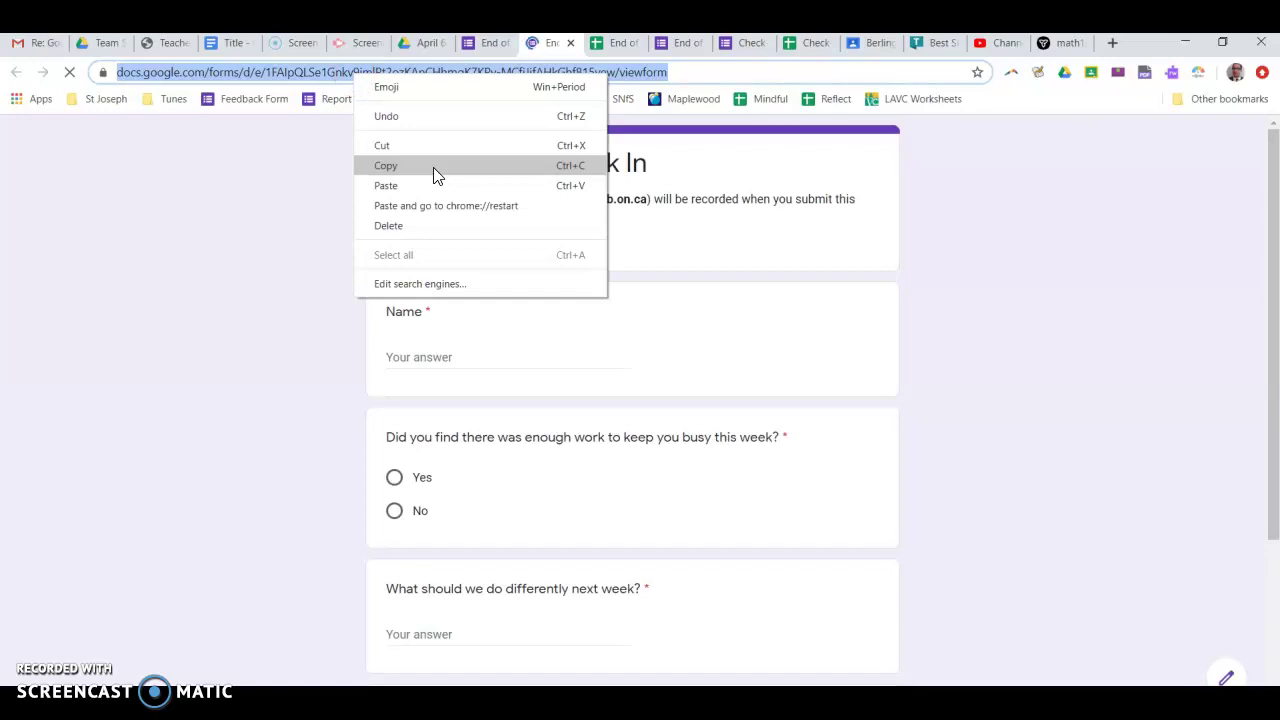
pyautogui.click(620, 43)
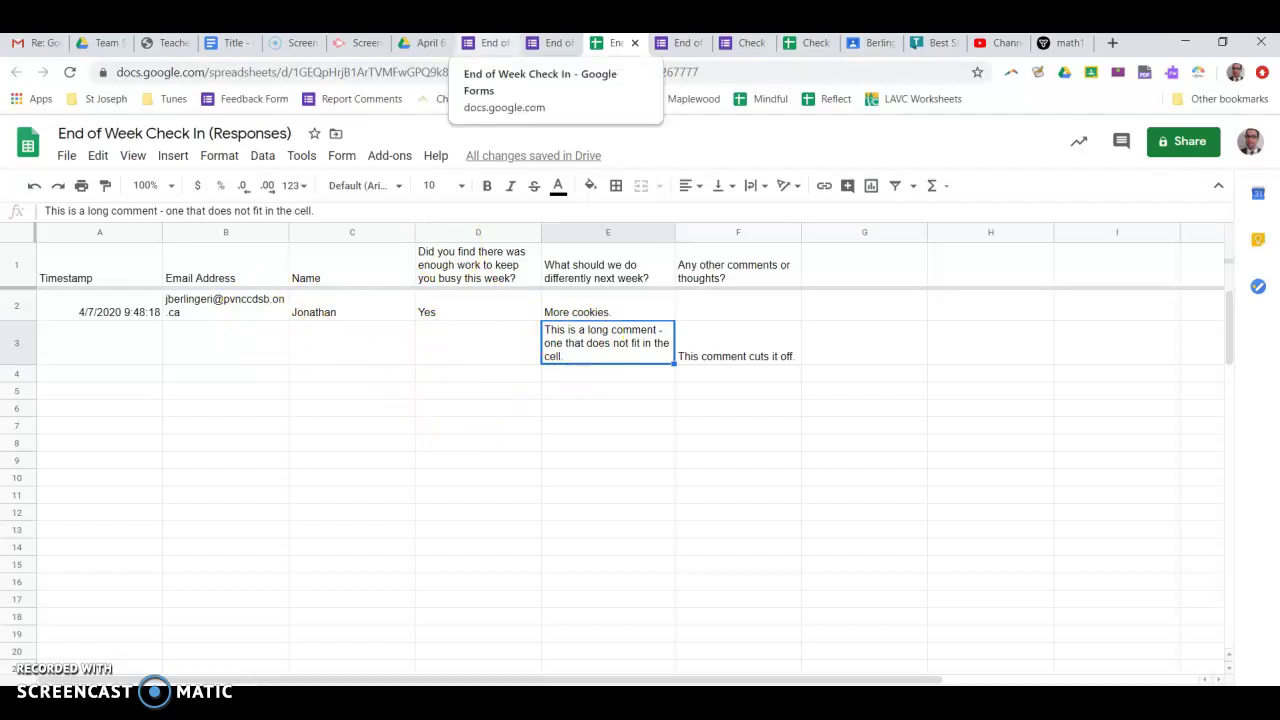
pyautogui.click(490, 43)
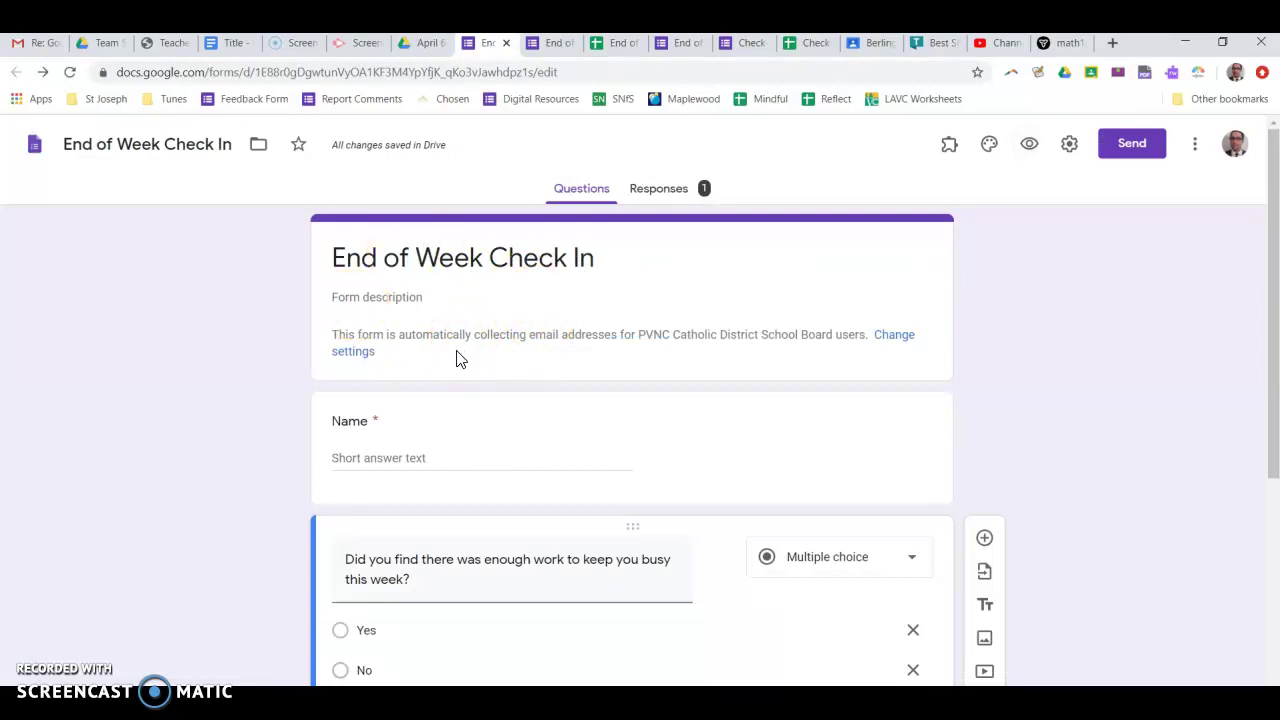
# Set the form's header to the Birthday theme image of cats wearing party hats
pyautogui.click(988, 147)
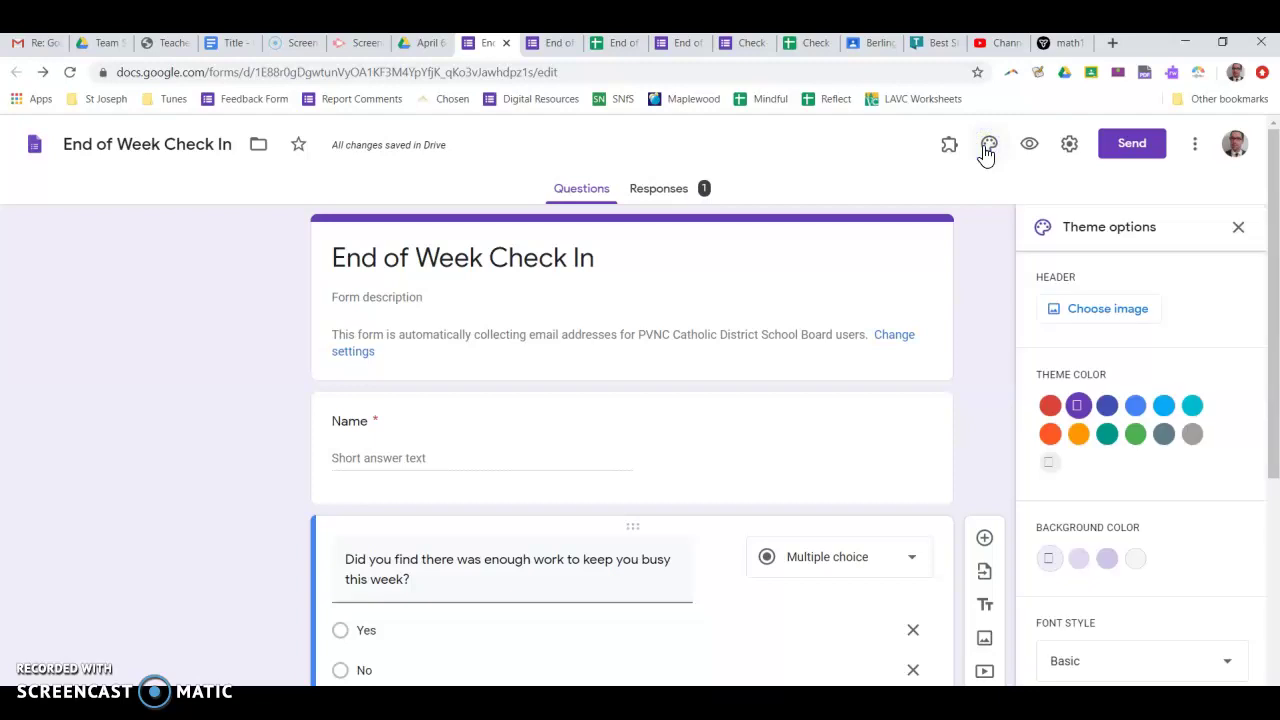
pyautogui.click(1090, 318)
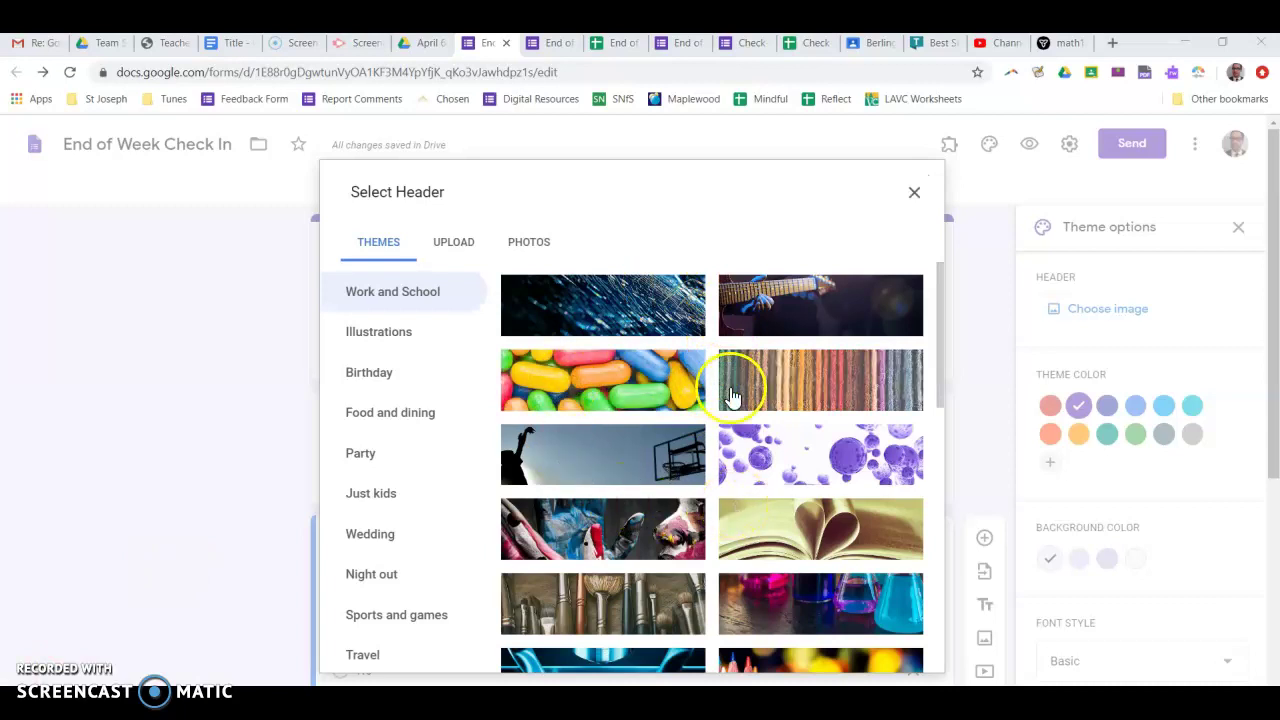
pyautogui.click(405, 375)
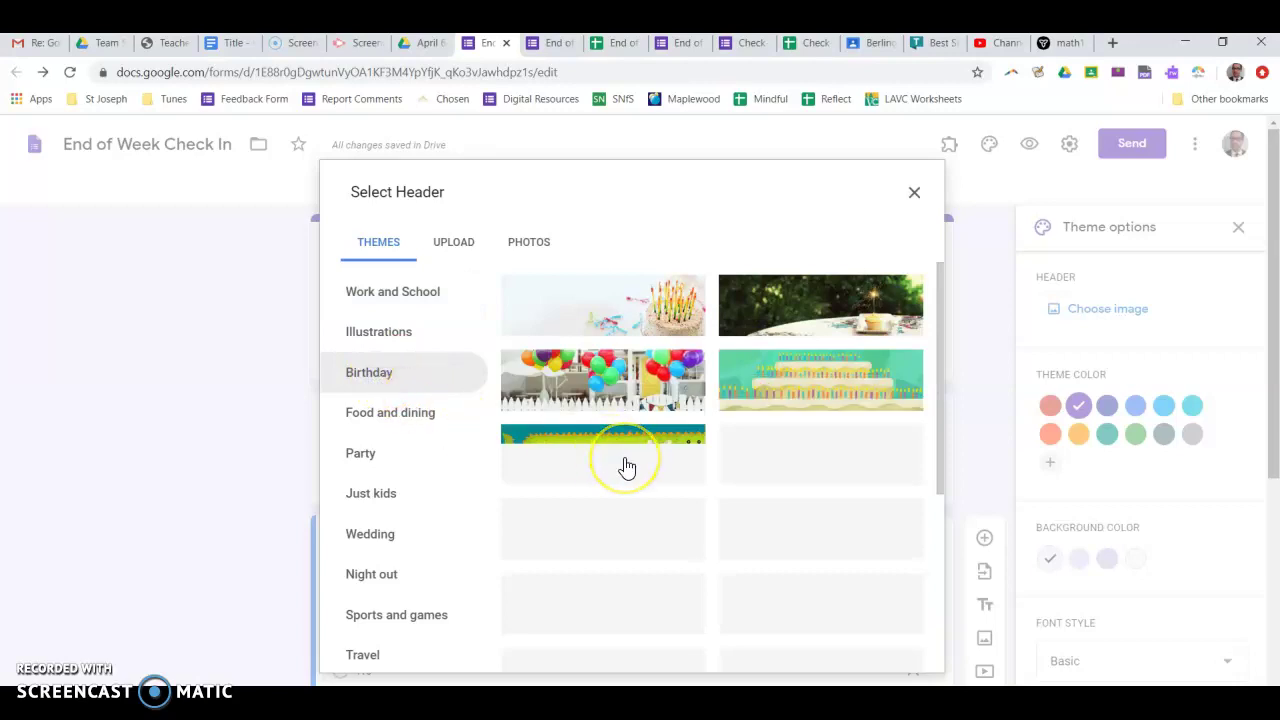
pyautogui.click(846, 612)
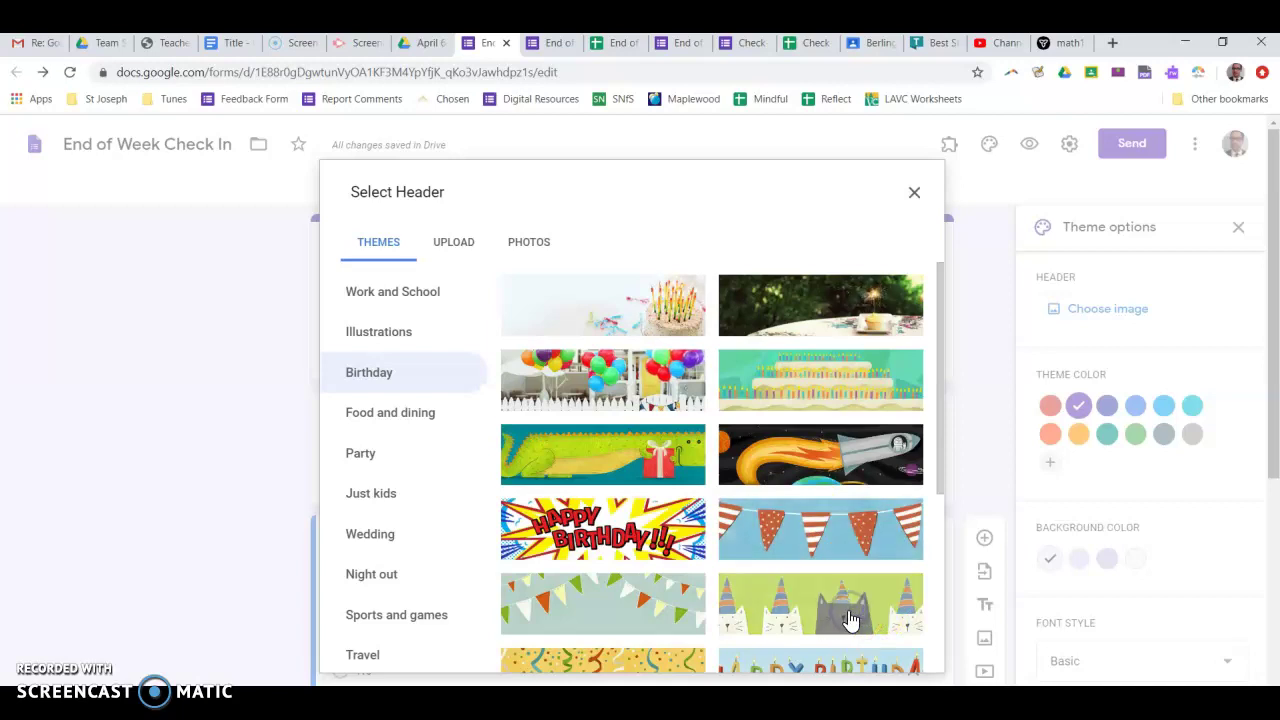
pyautogui.click(904, 654)
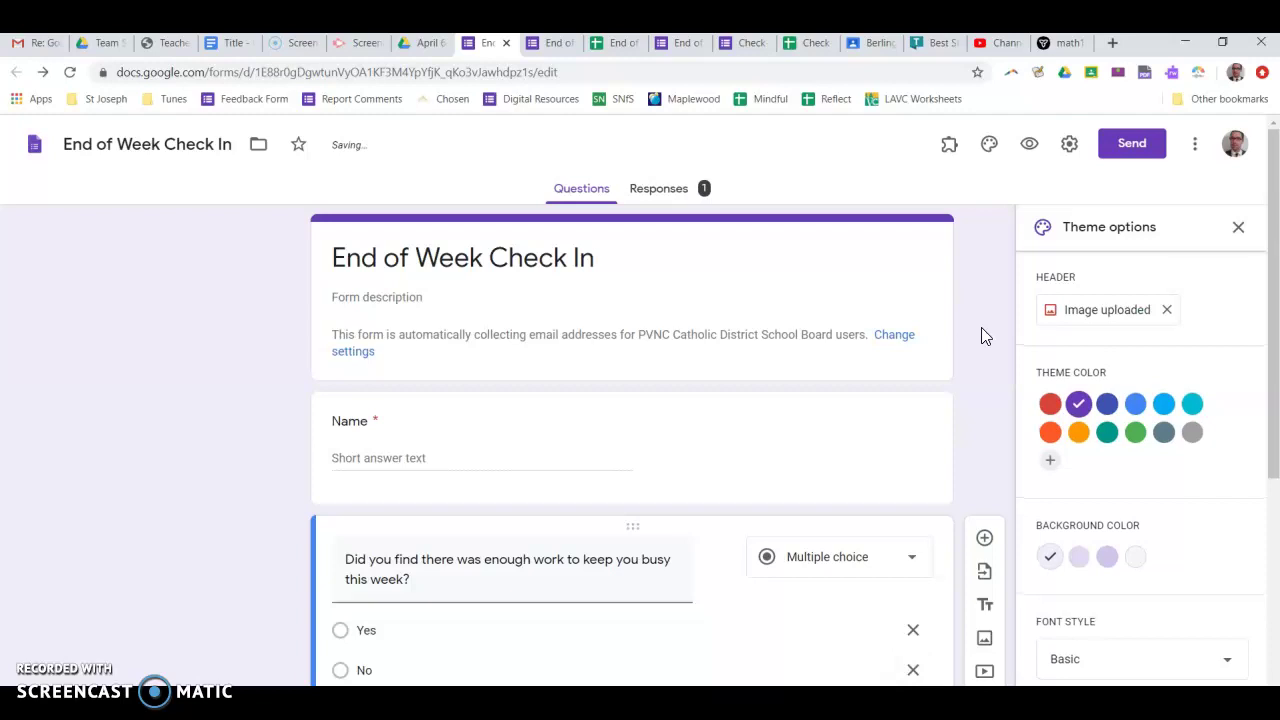
pyautogui.click(535, 268)
pyautogui.click(615, 341)
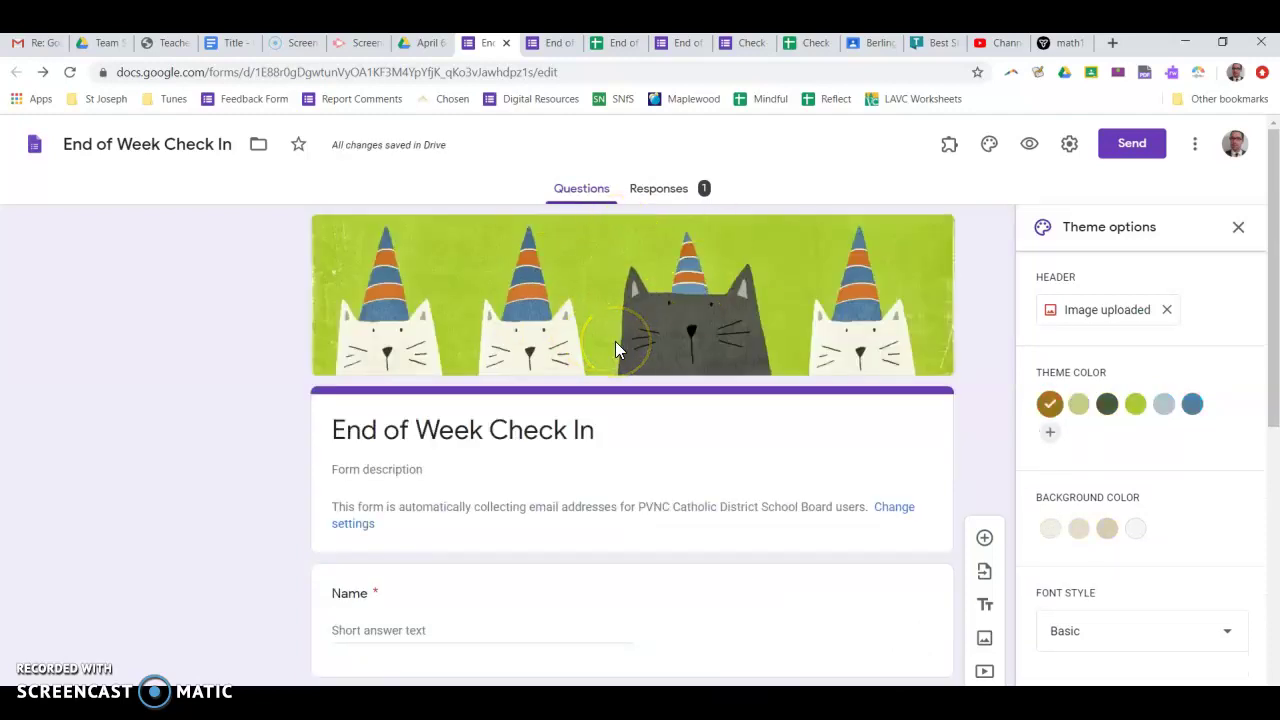